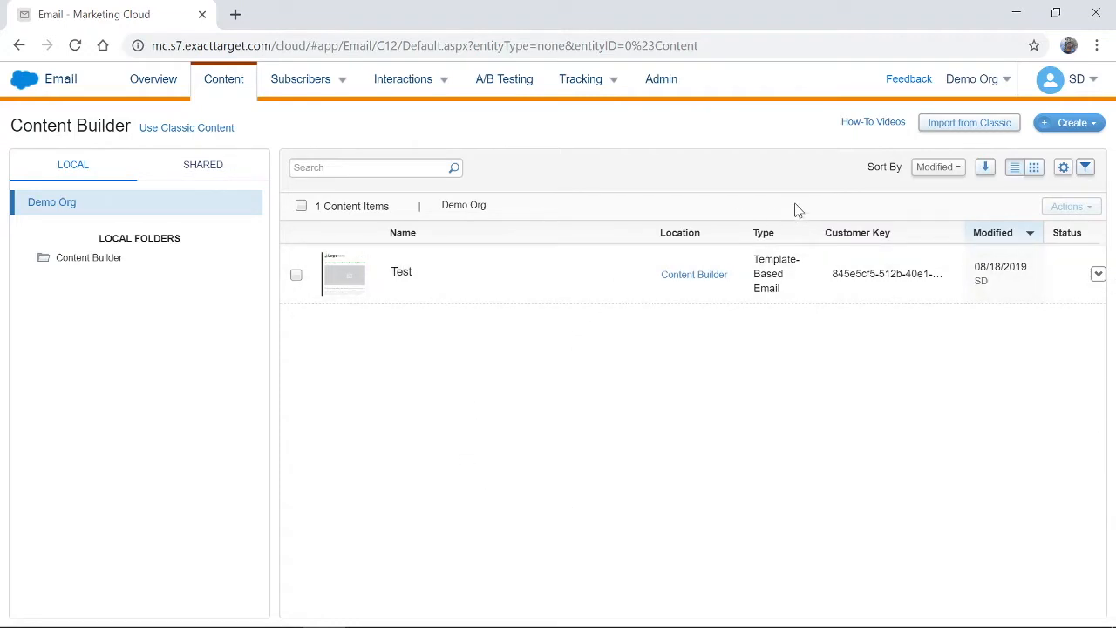
# Examine the sort fields, column display choices and filters available for the content list
pyautogui.click(959, 170)
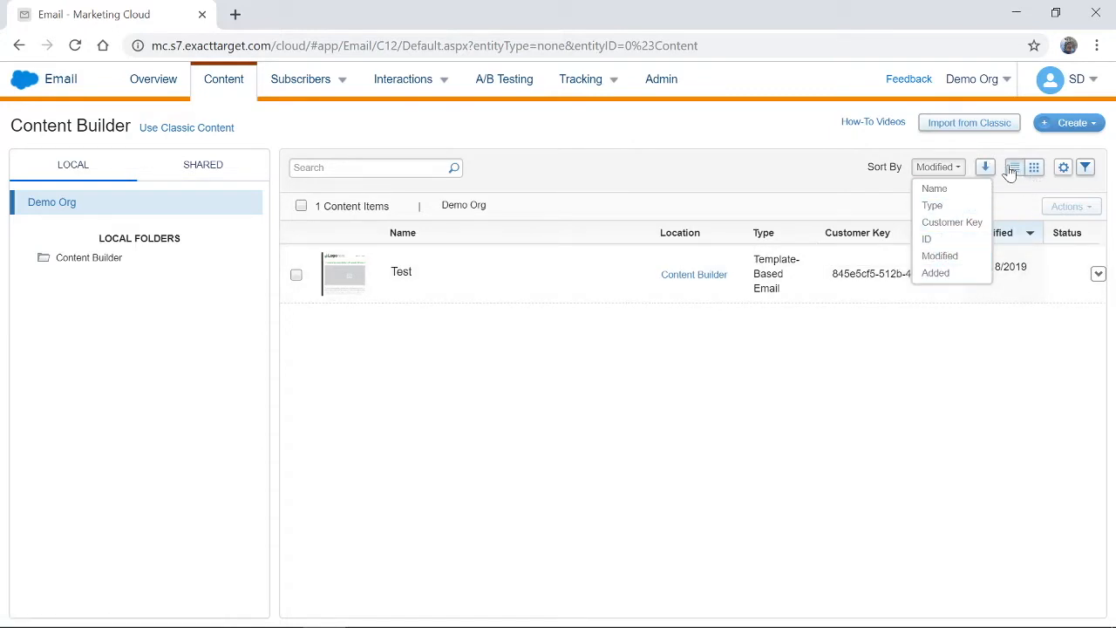
pyautogui.click(1064, 169)
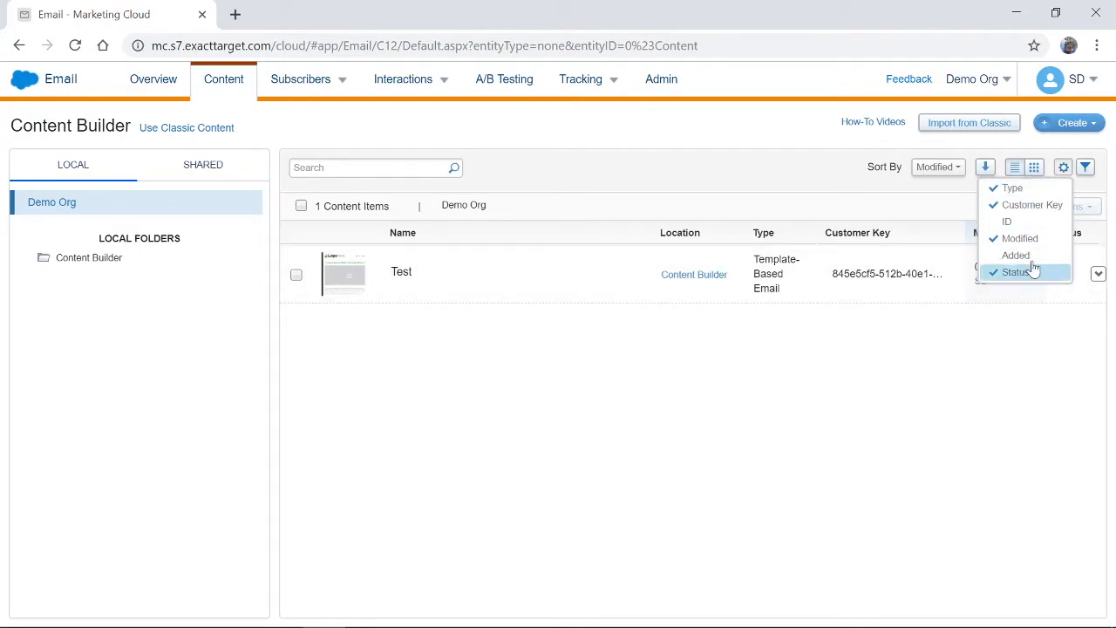
pyautogui.click(1087, 169)
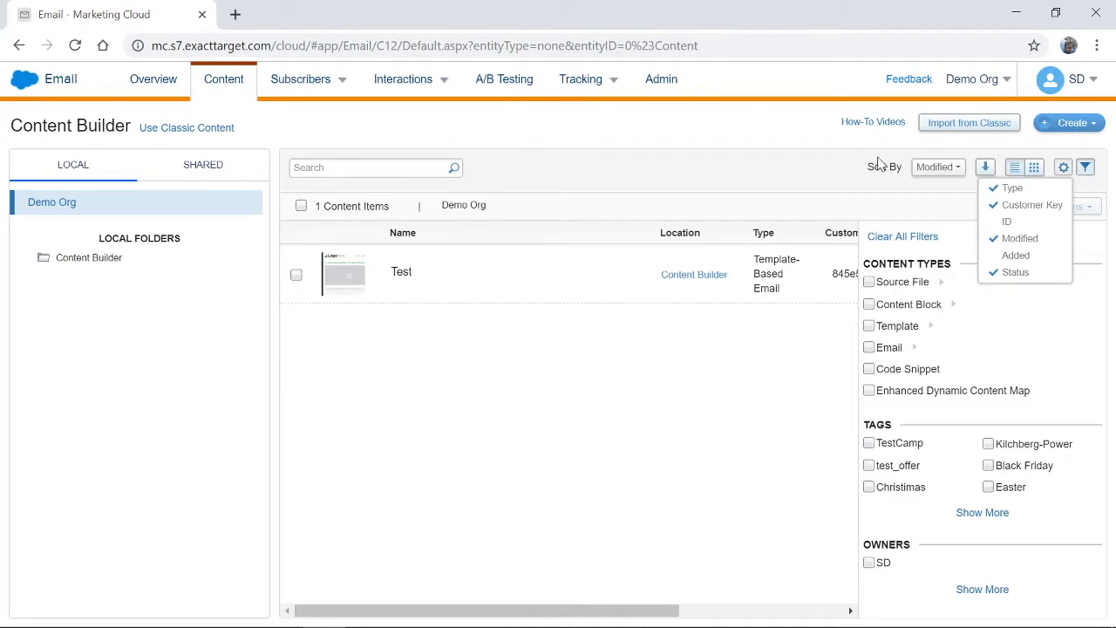
pyautogui.click(776, 143)
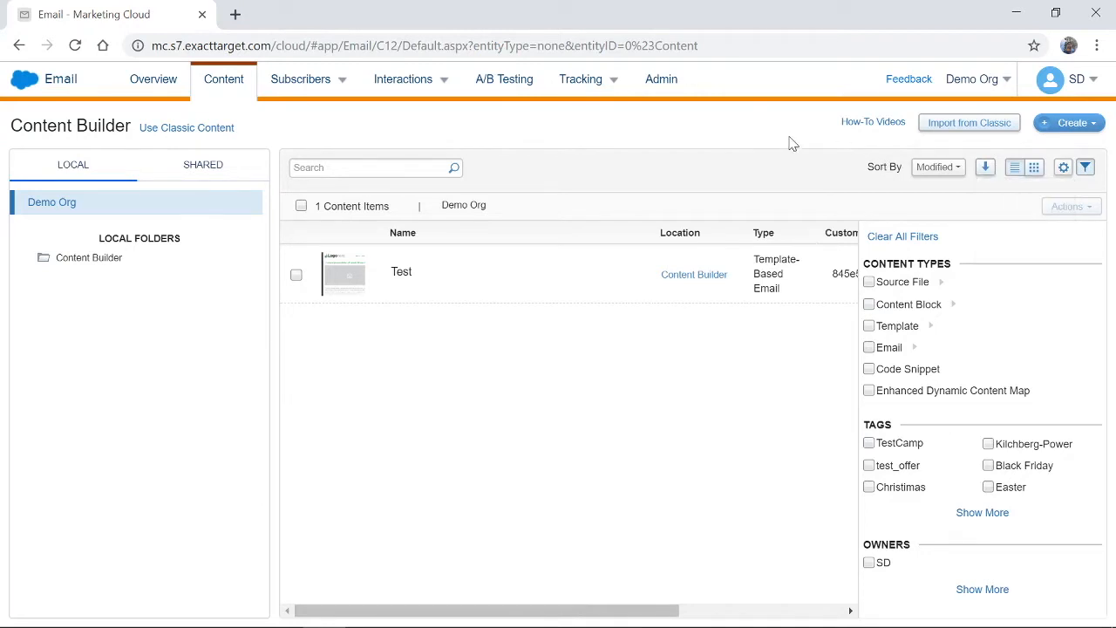
# Review the content types that can be created and the Basic, Empty, Themed and Saved galleries for templates based on an existing one
pyautogui.click(1098, 125)
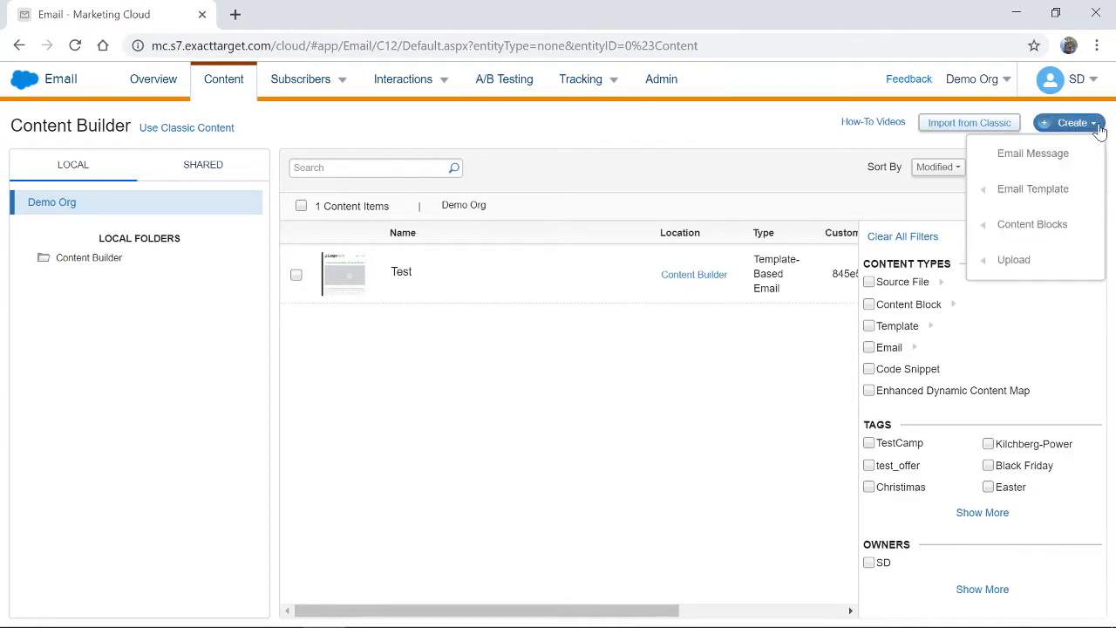
pyautogui.moveTo(1040, 228)
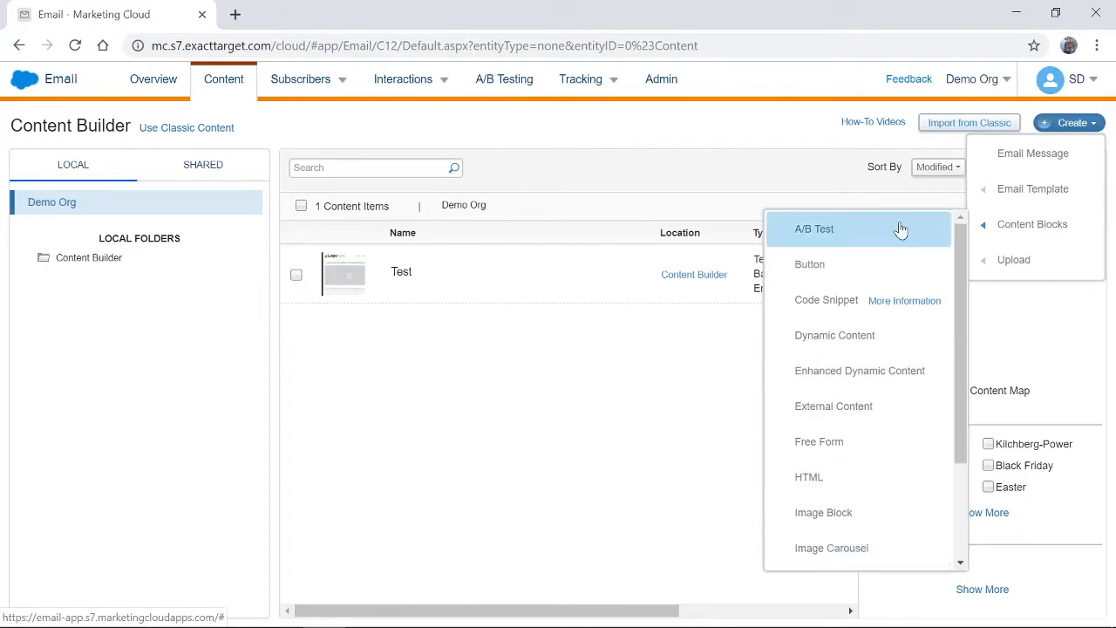
pyautogui.moveTo(1014, 259)
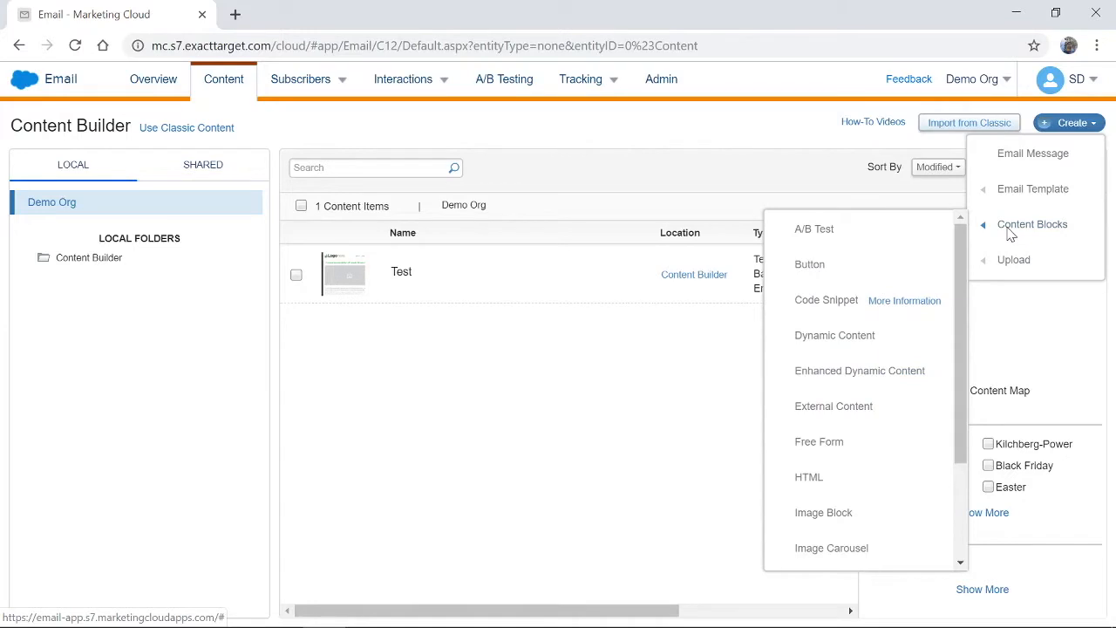
pyautogui.moveTo(1012, 197)
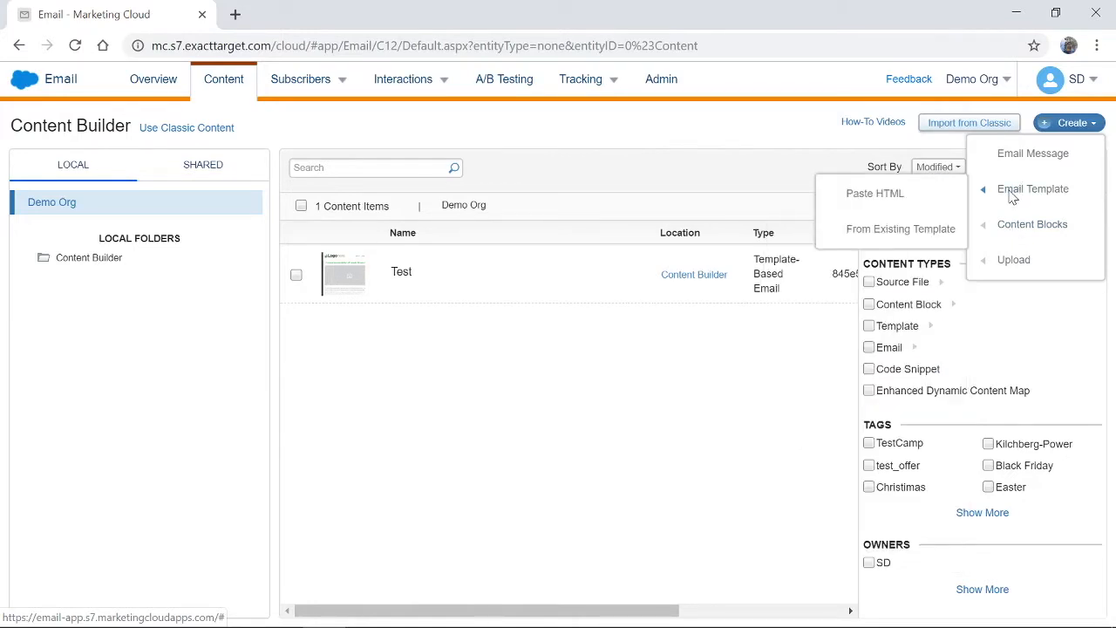
pyautogui.click(916, 238)
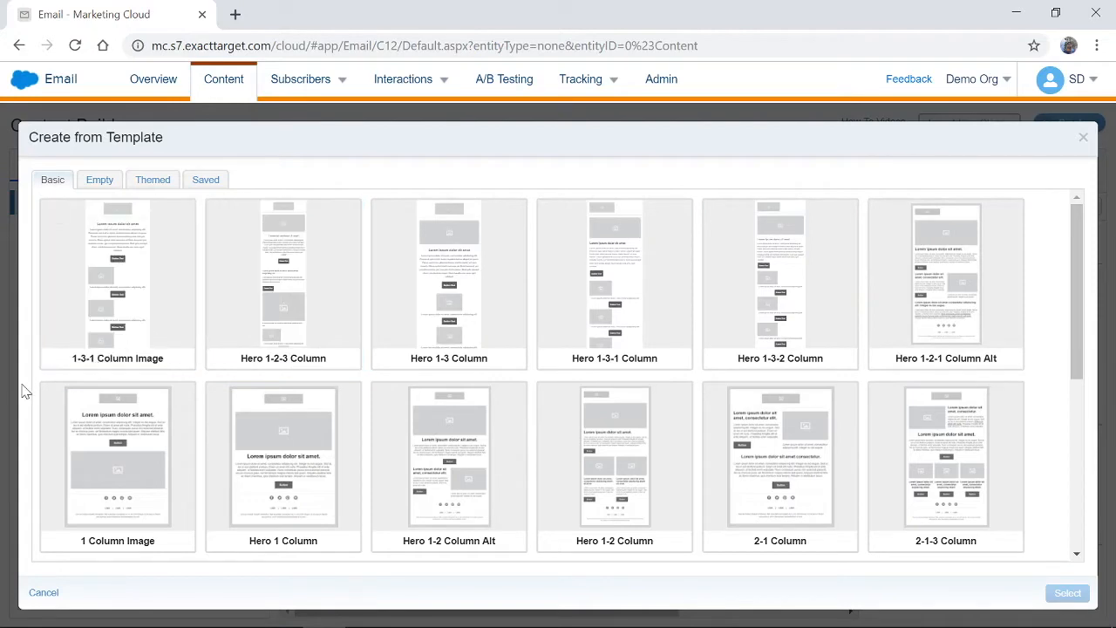
pyautogui.click(100, 179)
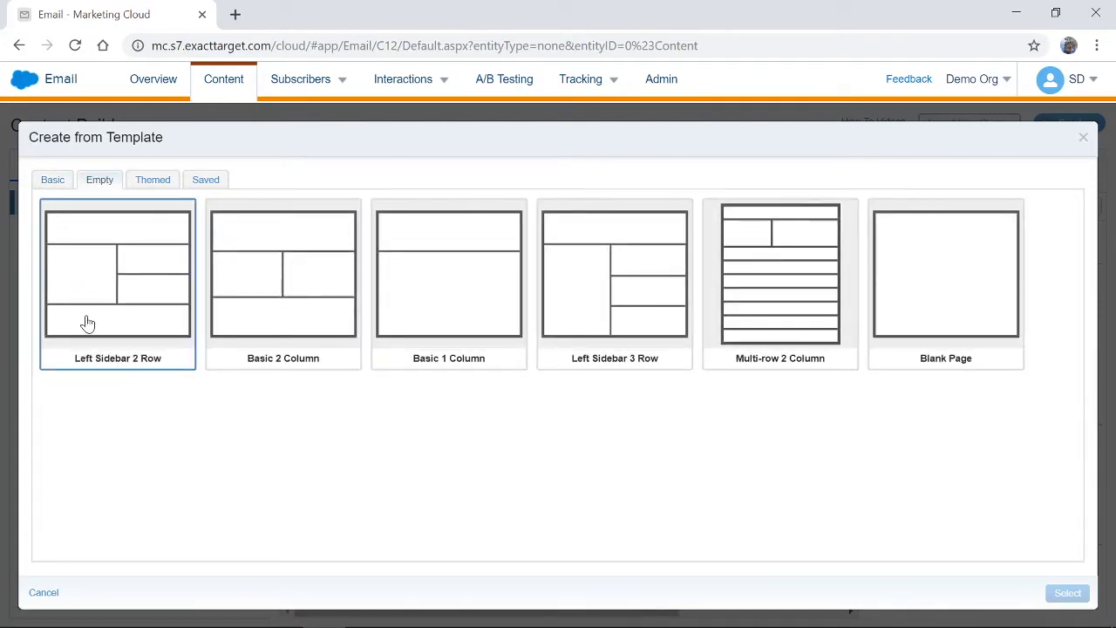
pyautogui.click(154, 180)
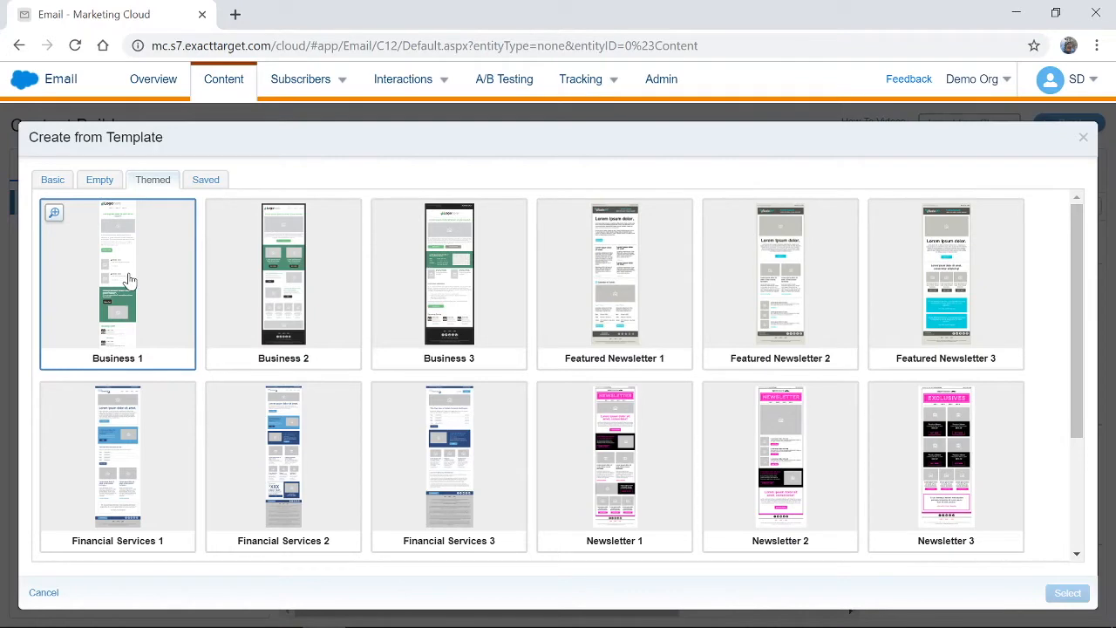
pyautogui.click(209, 183)
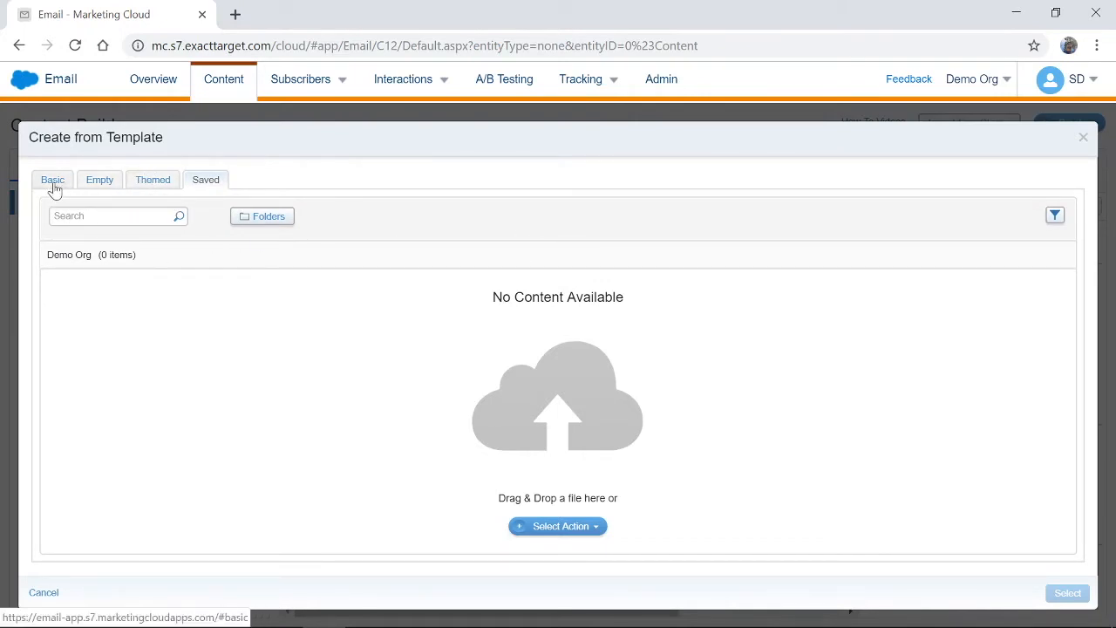
pyautogui.click(1084, 138)
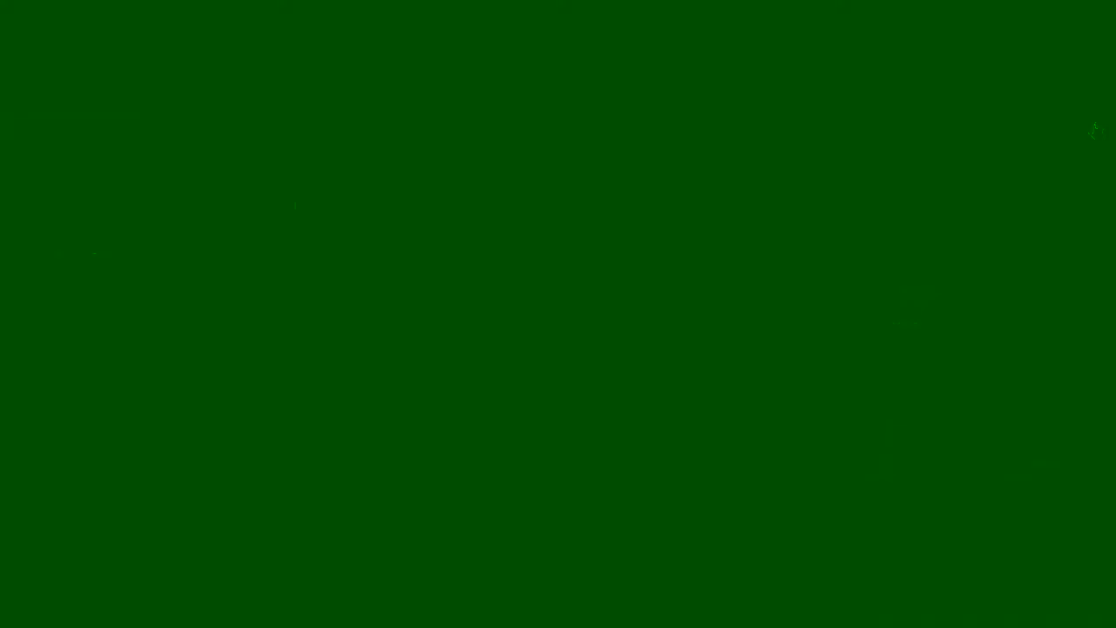
# Open the creation of a new email message to view it
pyautogui.click(1091, 123)
pyautogui.moveTo(1061, 194)
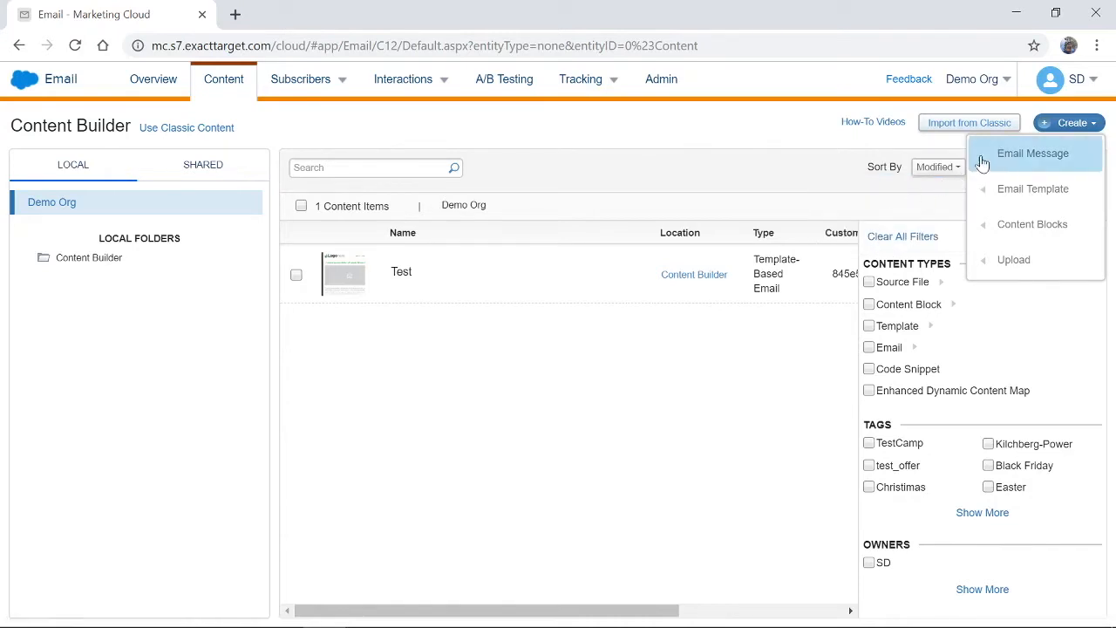
pyautogui.click(1017, 155)
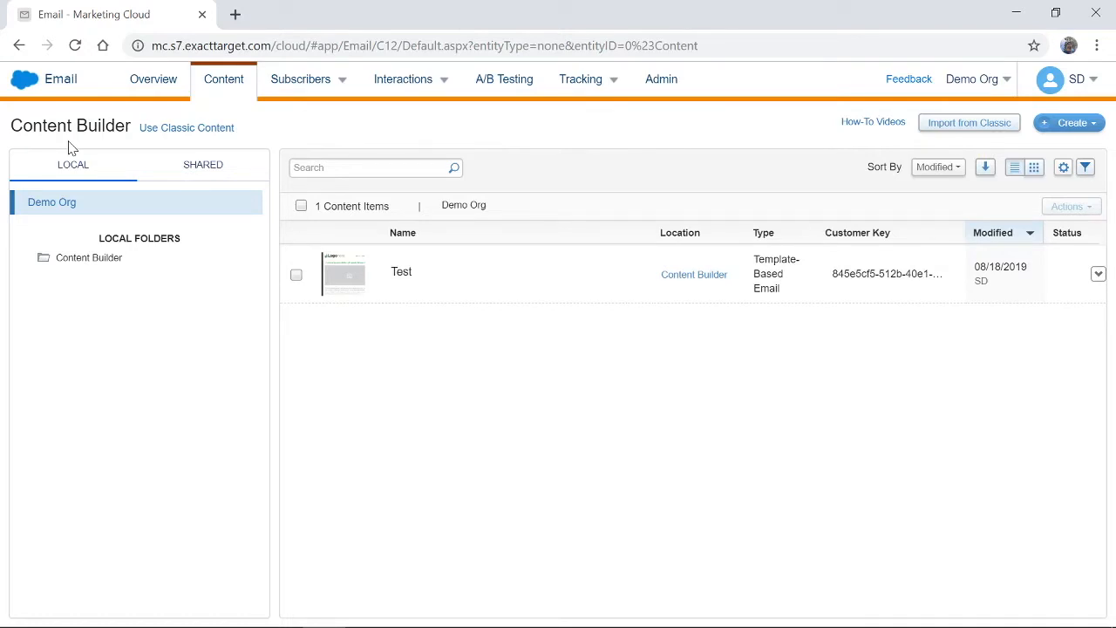
# Create a local folder named Welcome Journey inside the Content Builder folder
pyautogui.rightClick(91, 260)
pyautogui.click(122, 276)
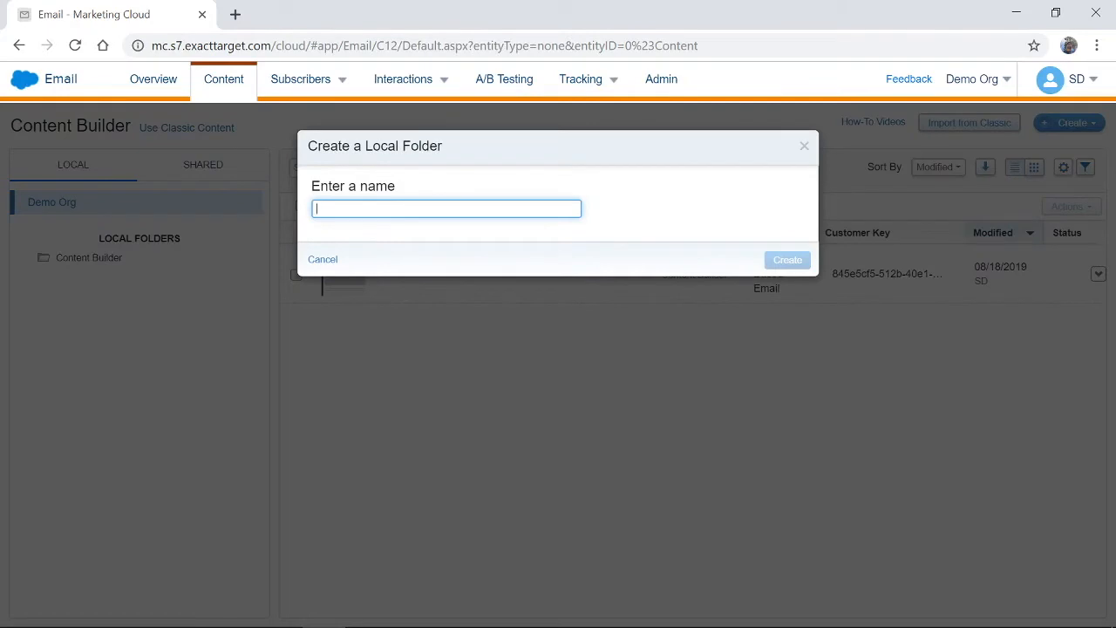
pyautogui.write('Welcome Journey')
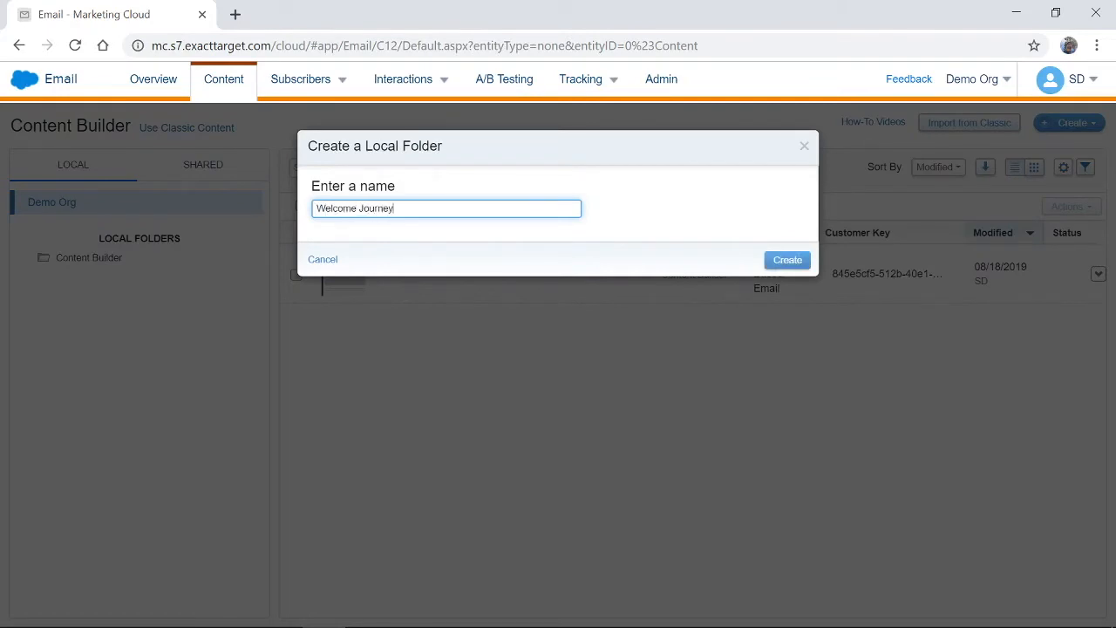
pyautogui.click(802, 260)
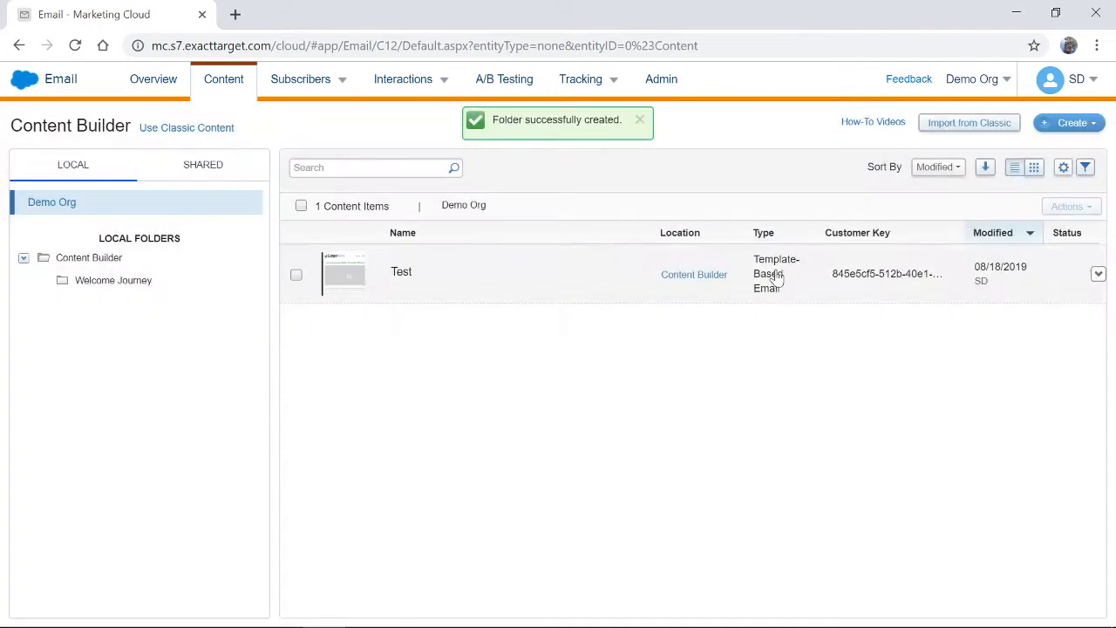
# Create a subfolder named Images inside the Welcome Journey folder
pyautogui.click(174, 296)
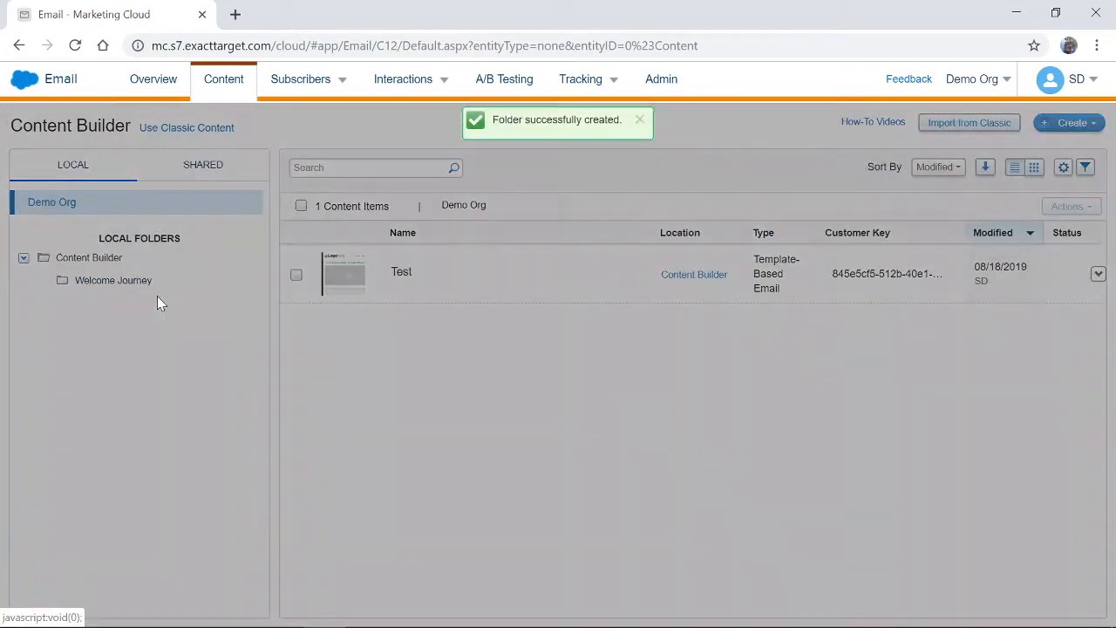
pyautogui.write('IMages')
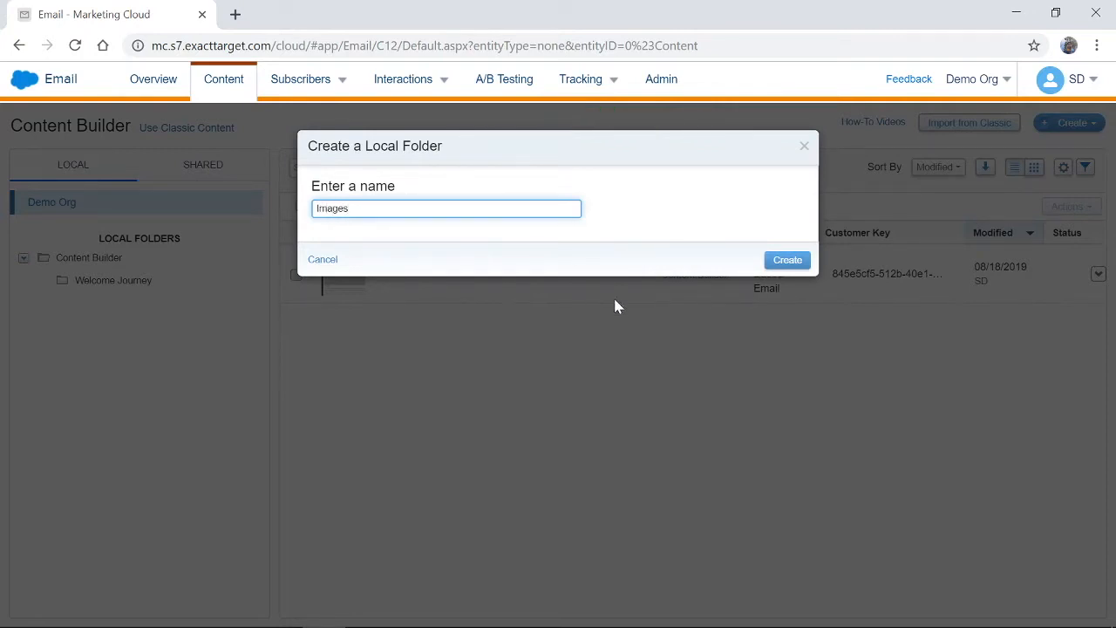
pyautogui.click(780, 270)
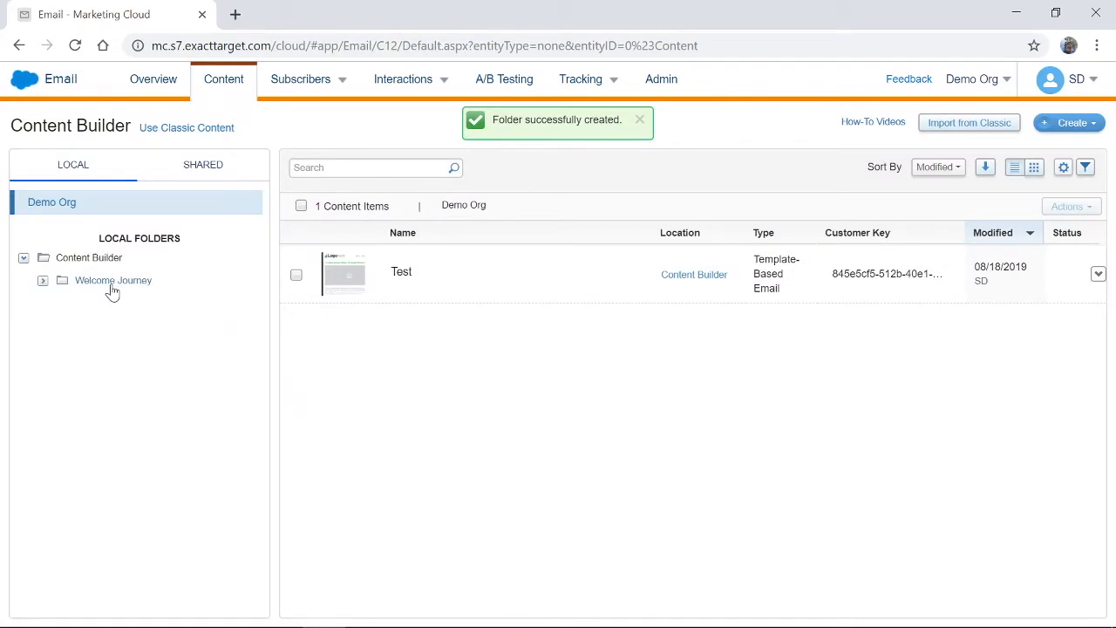
# Create a subfolder named Content Blocks inside the Welcome Journey folder
pyautogui.rightClick(112, 292)
pyautogui.click(152, 302)
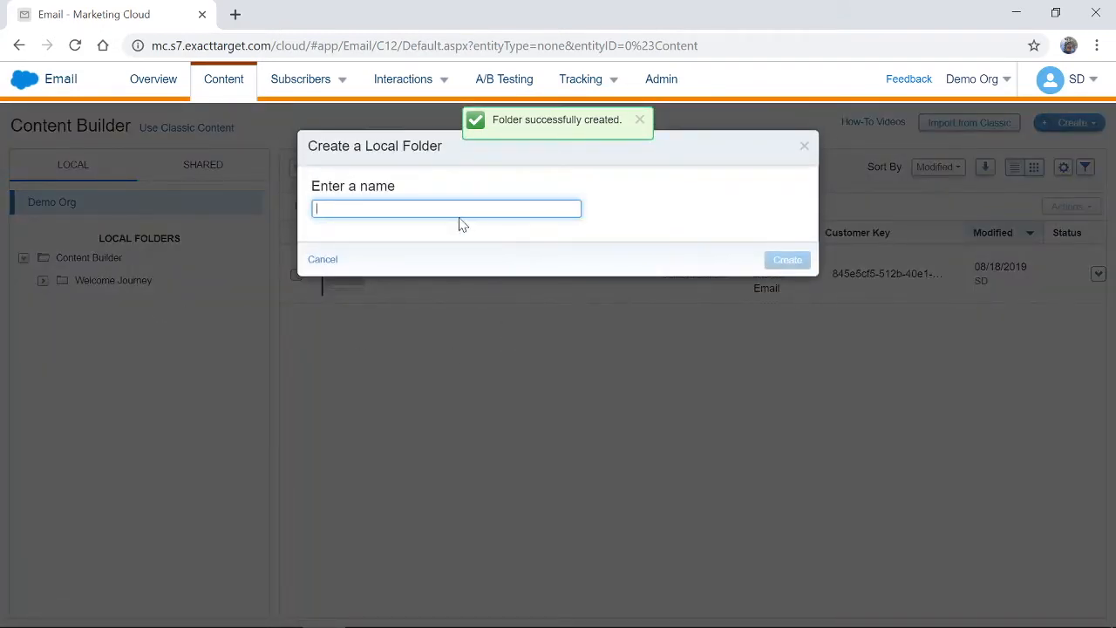
pyautogui.write('Content Blocks')
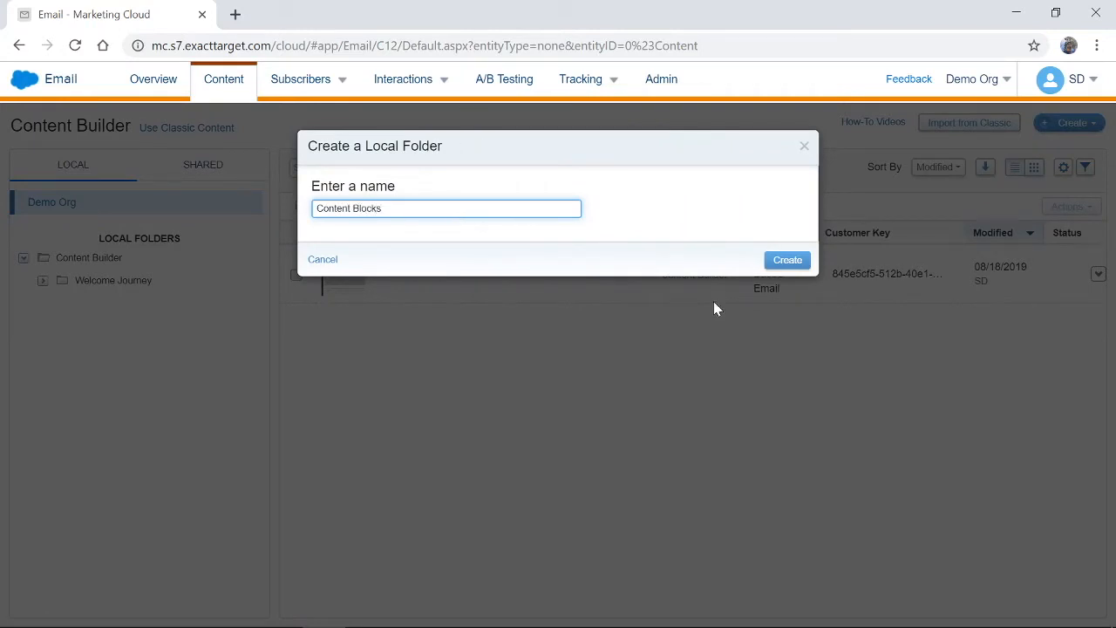
pyautogui.click(769, 258)
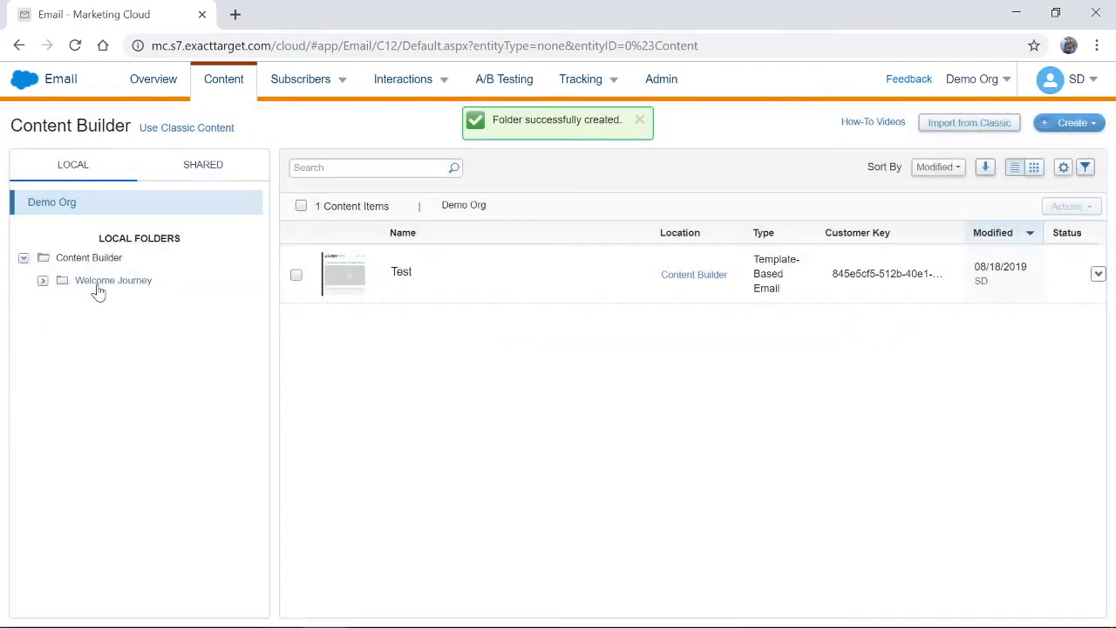
# Expand the Welcome Journey folder and create a subfolder named Email Templates inside it
pyautogui.click(42, 280)
pyautogui.rightClick(121, 286)
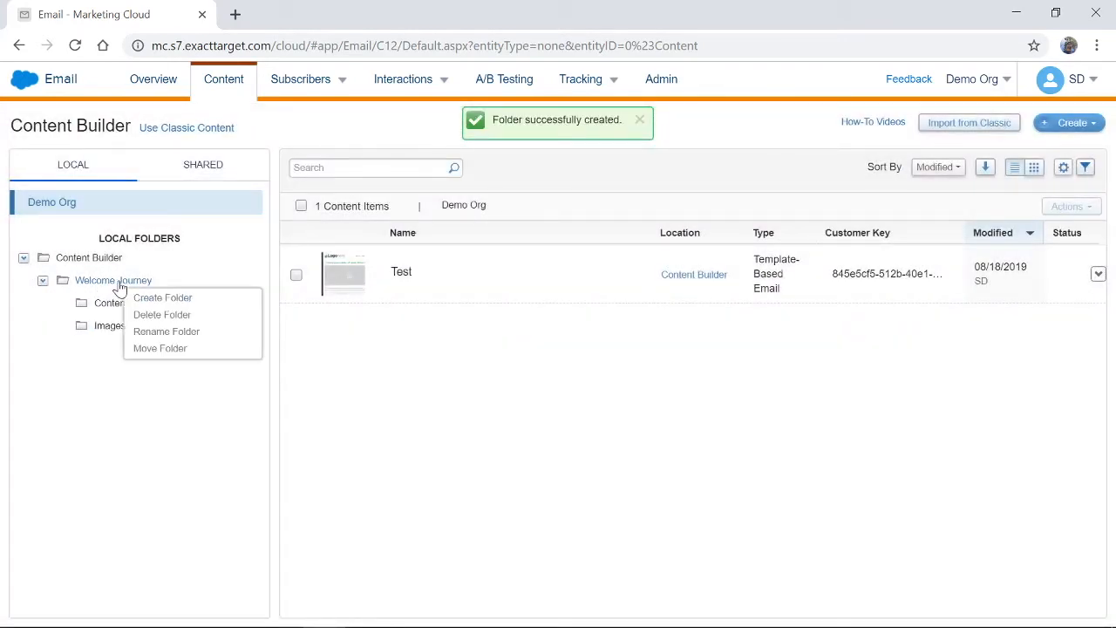
pyautogui.click(162, 297)
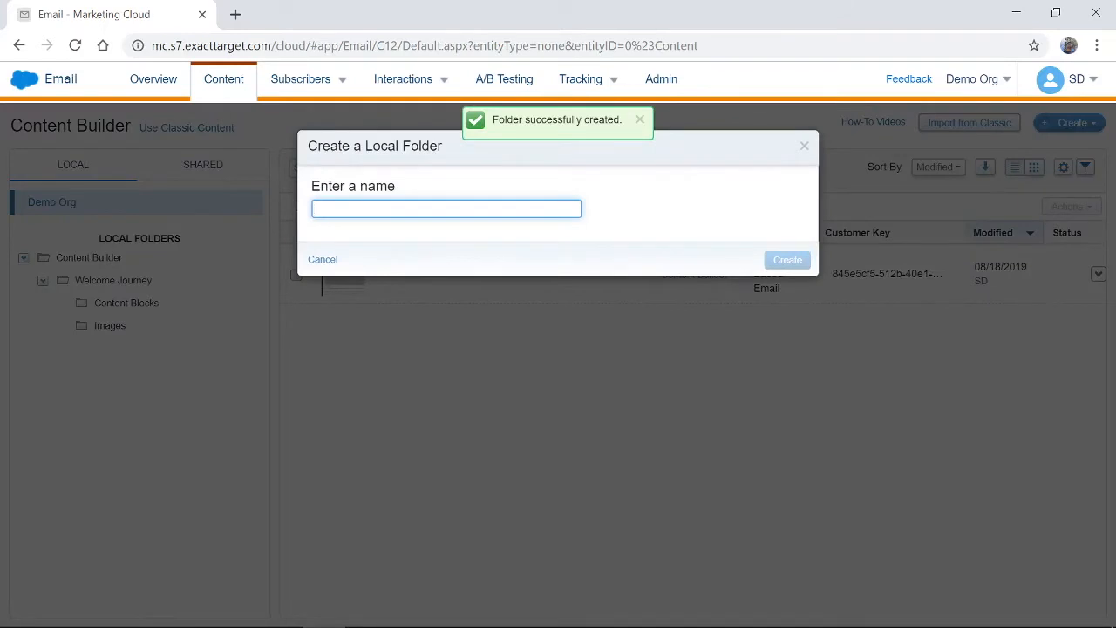
pyautogui.write('Email Templates')
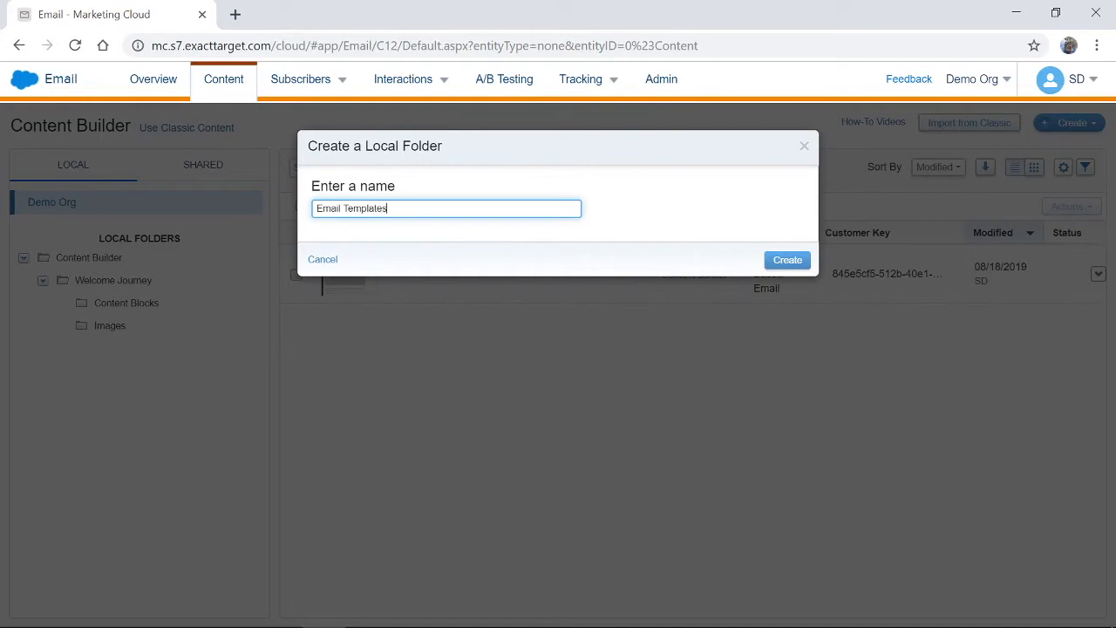
pyautogui.click(788, 261)
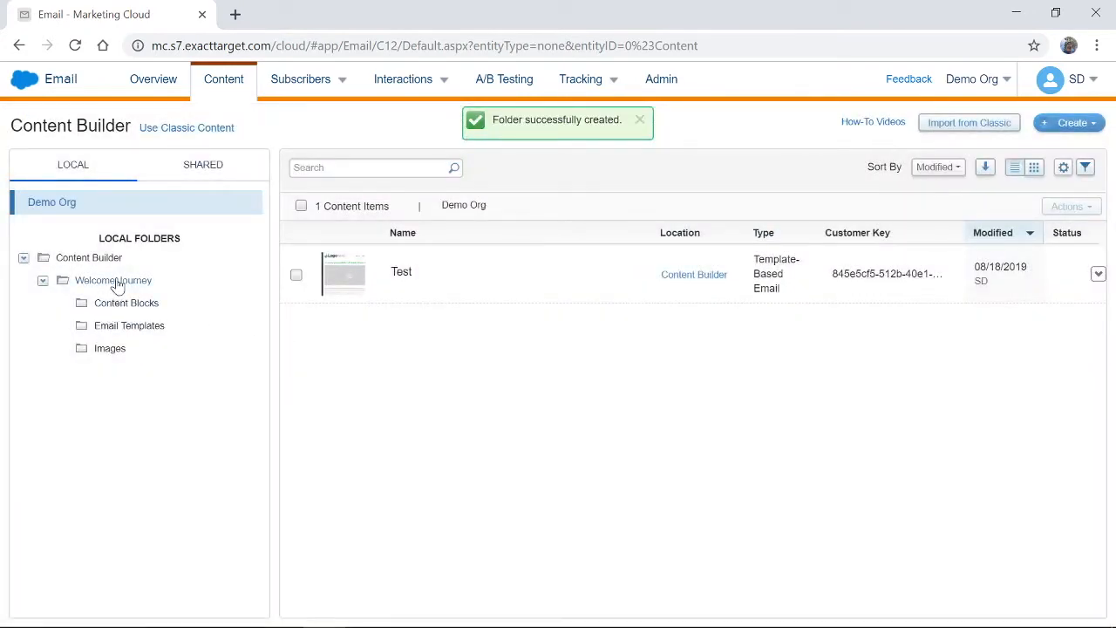
# Create a subfolder named Emails inside the Welcome Journey folder
pyautogui.rightClick(118, 285)
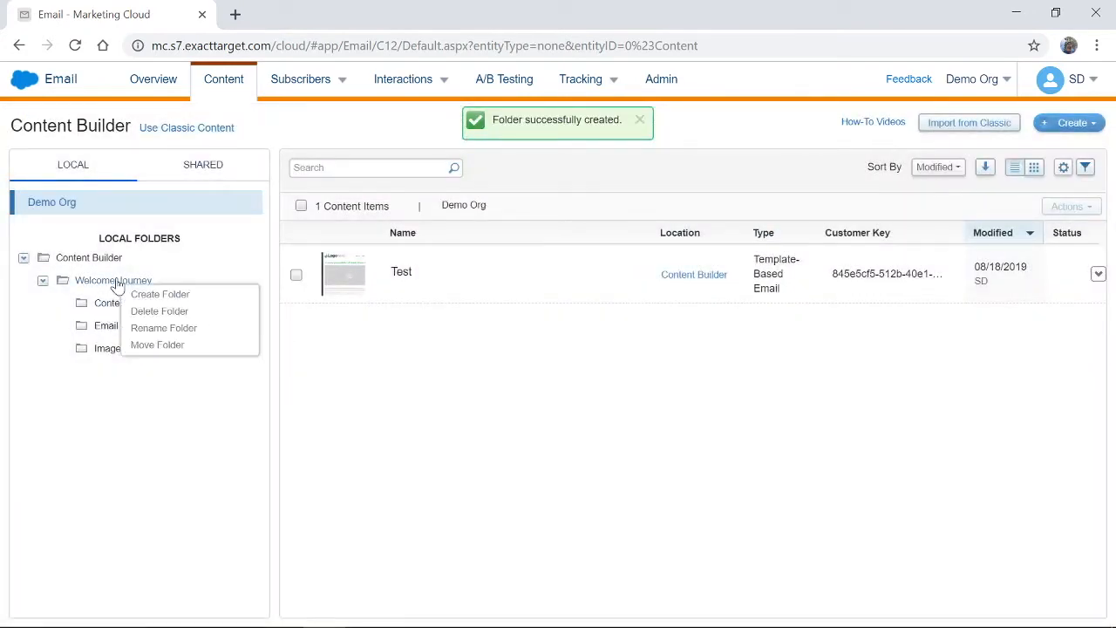
pyautogui.click(160, 293)
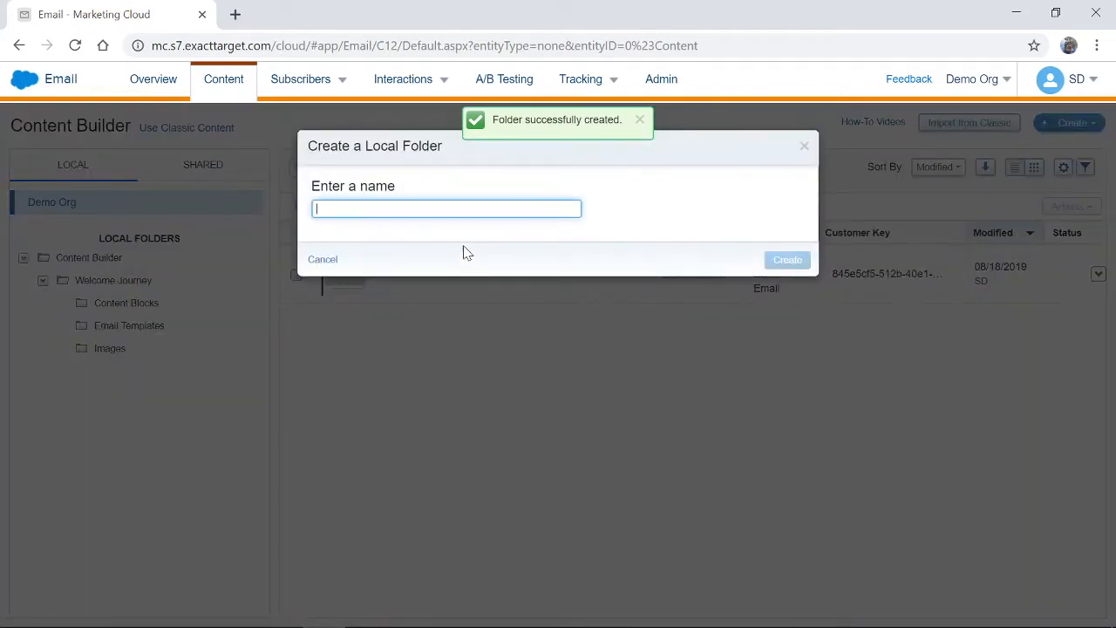
pyautogui.write('Emails')
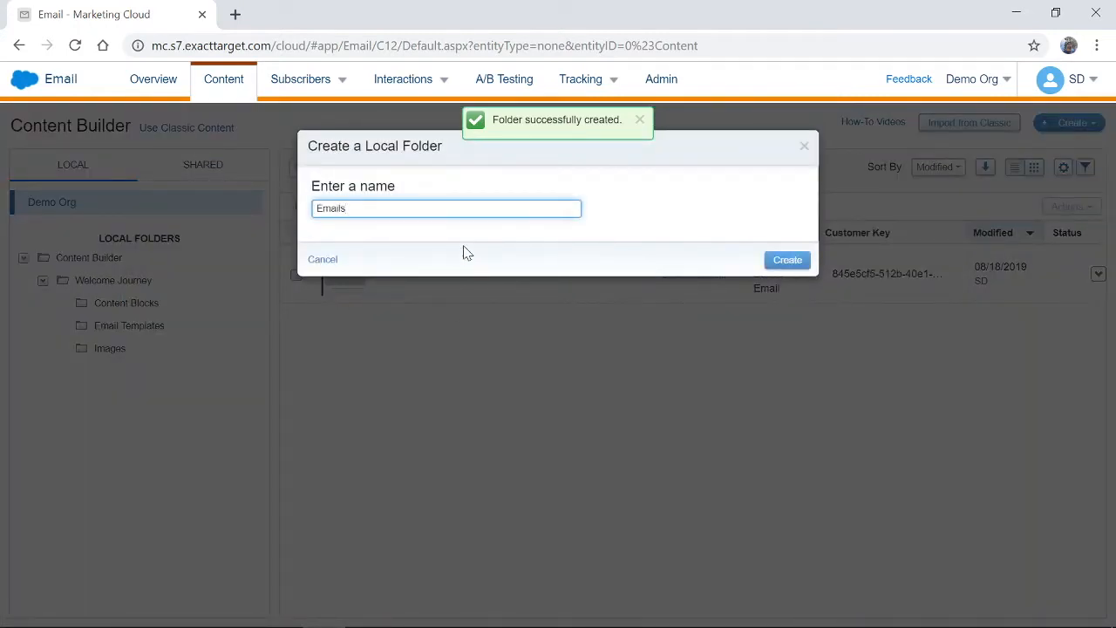
pyautogui.click(789, 261)
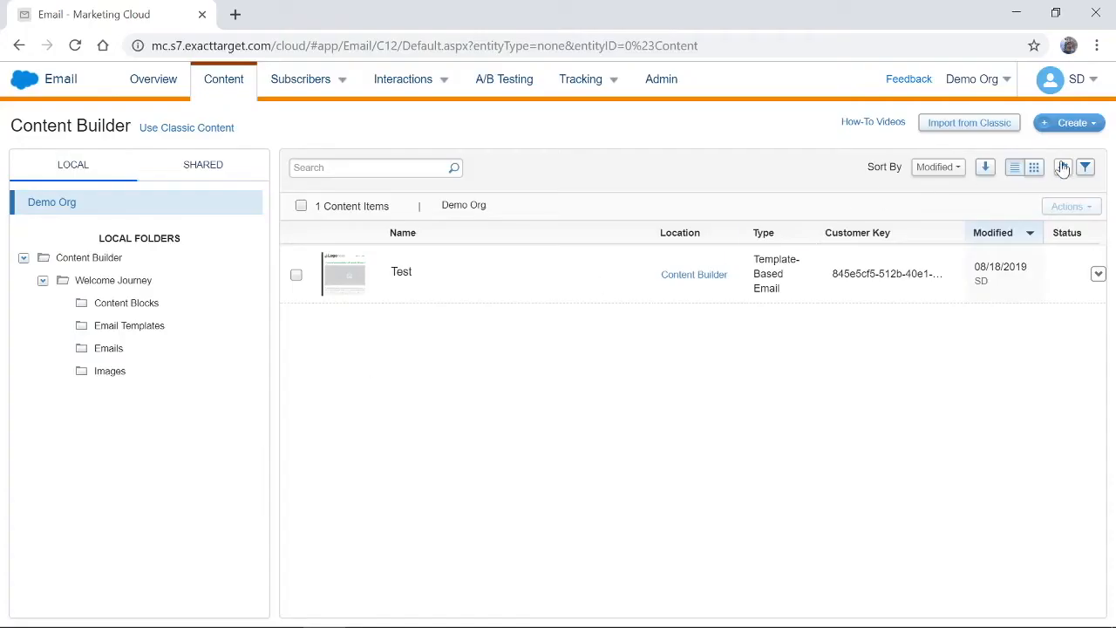
# Upload and publish the 19_Release_Banner image from the Demo Content folder into Content Builder
pyautogui.click(1086, 125)
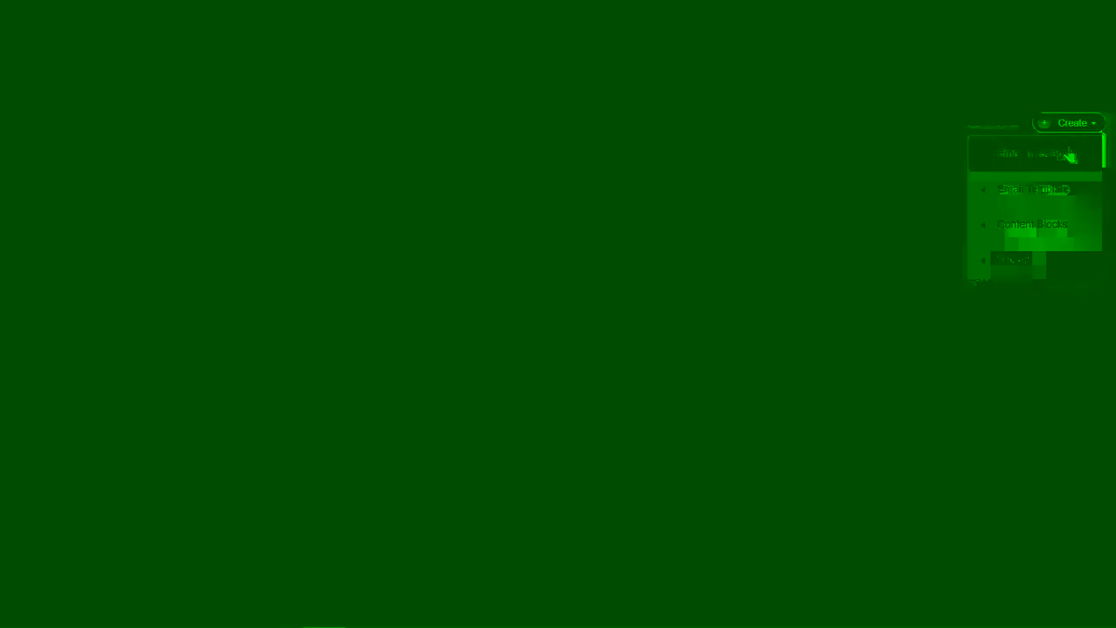
pyautogui.moveTo(1013, 260)
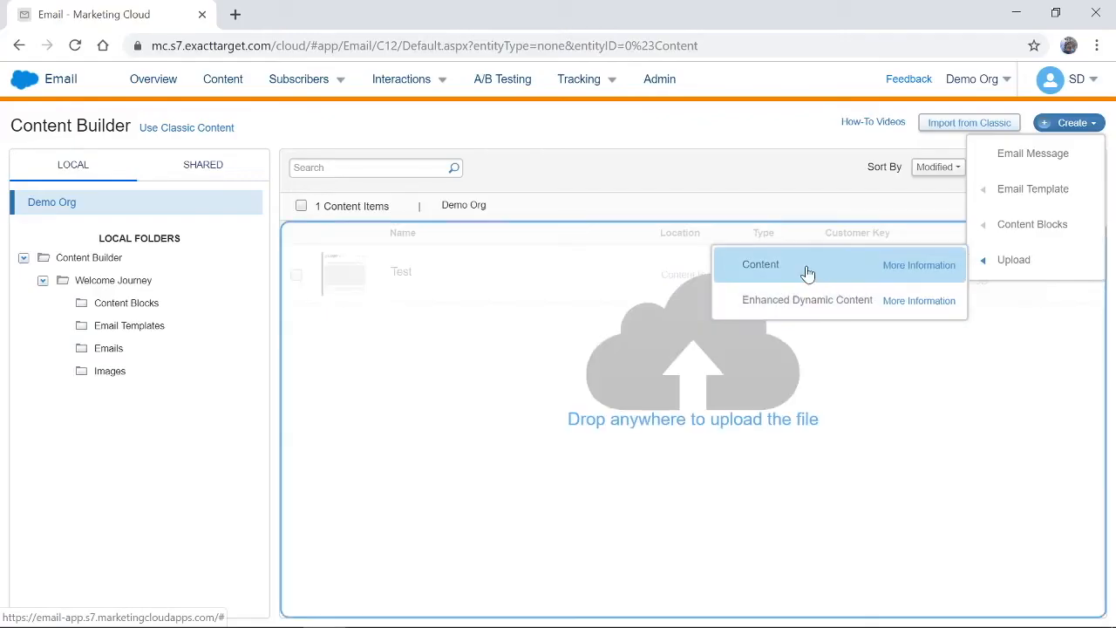
pyautogui.click(807, 272)
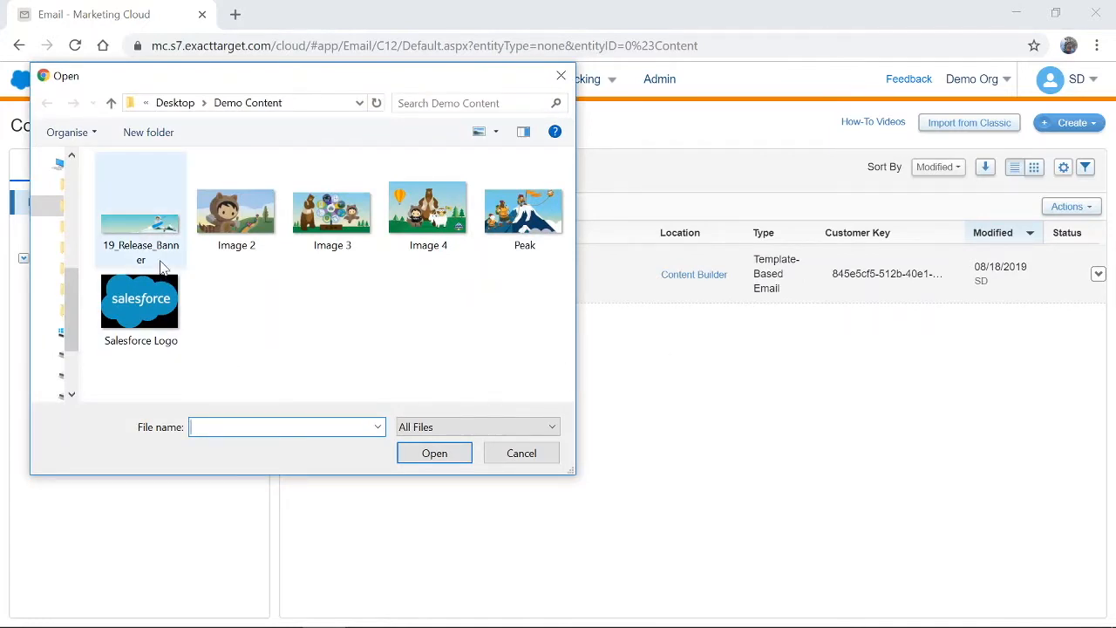
pyautogui.click(144, 255)
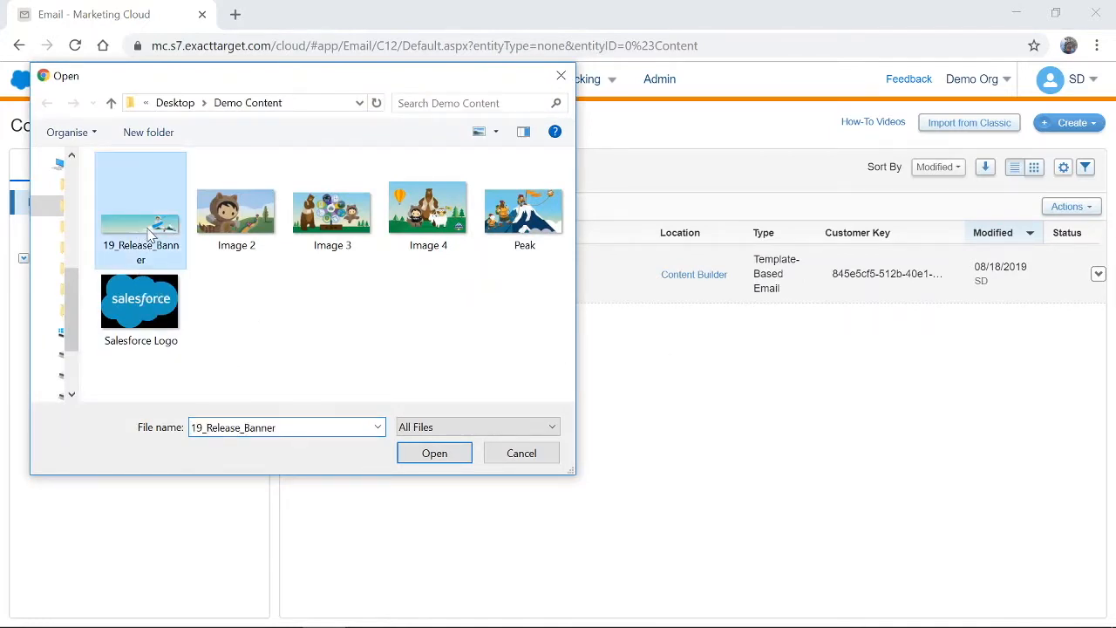
pyautogui.click(436, 457)
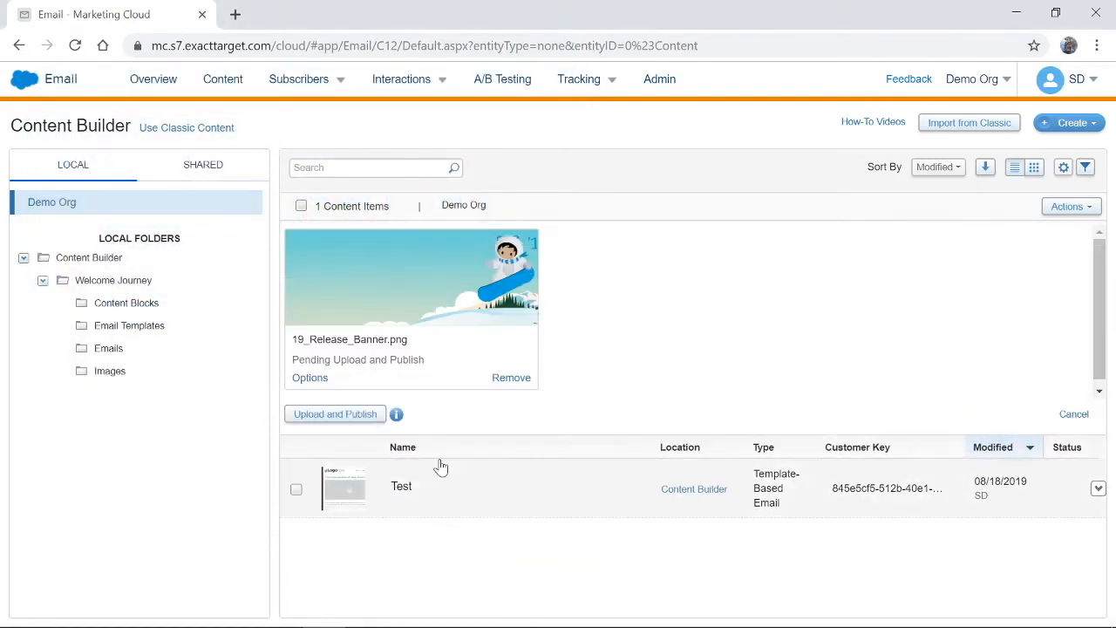
pyautogui.click(325, 418)
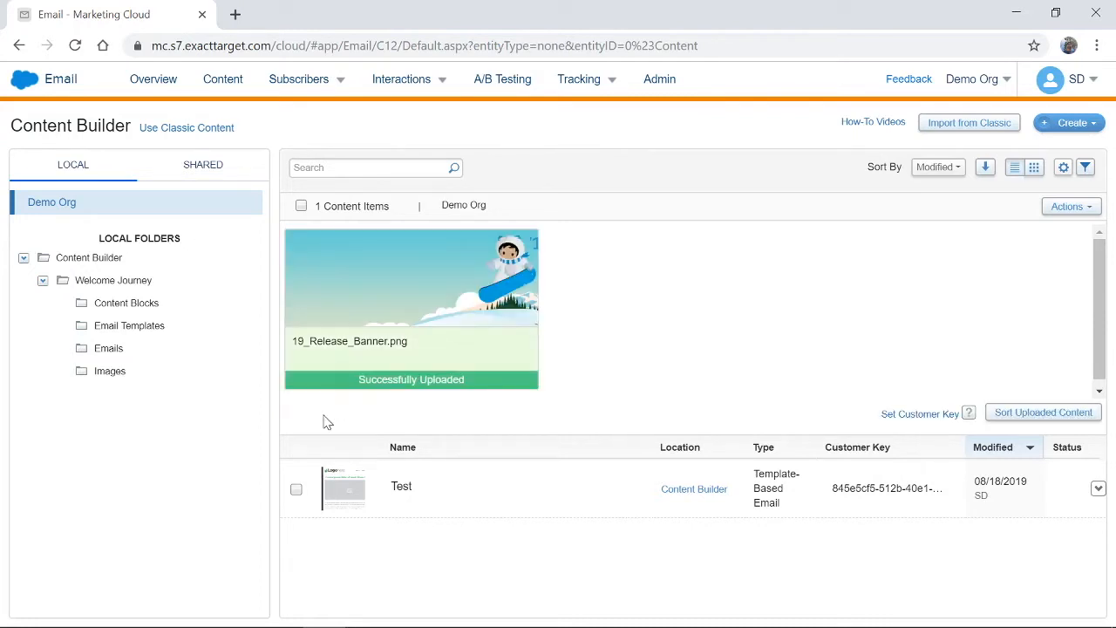
# Add Image 2 from File Explorer to the upload area, upload and publish it, and reload the content list
pyautogui.moveTo(269, 626)
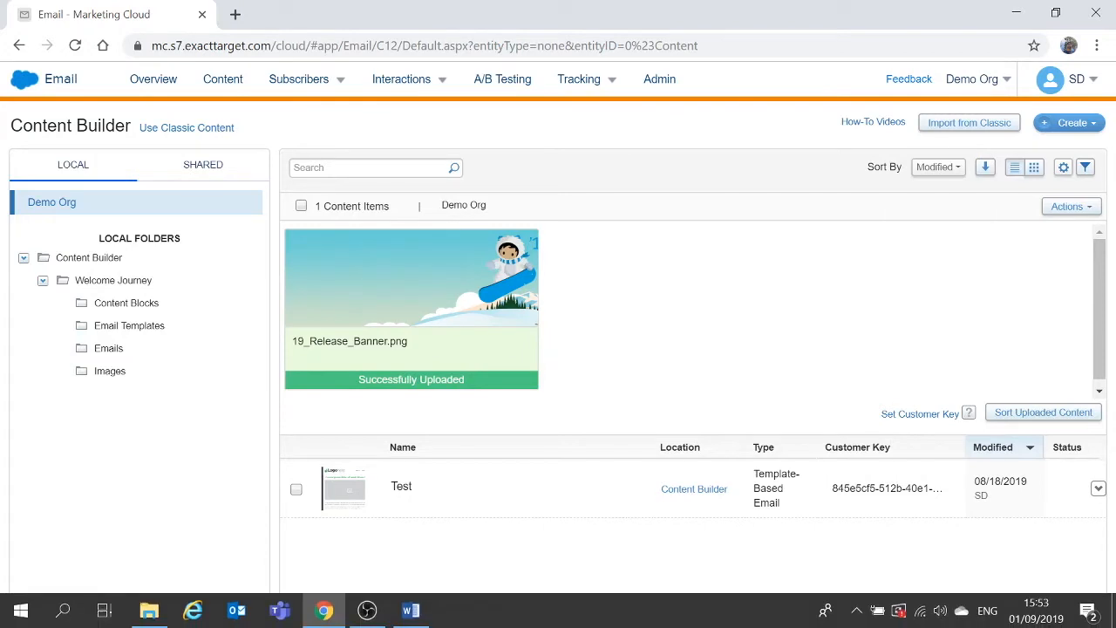
pyautogui.click(149, 610)
pyautogui.moveTo(251, 471); pyautogui.dragTo(634, 572)
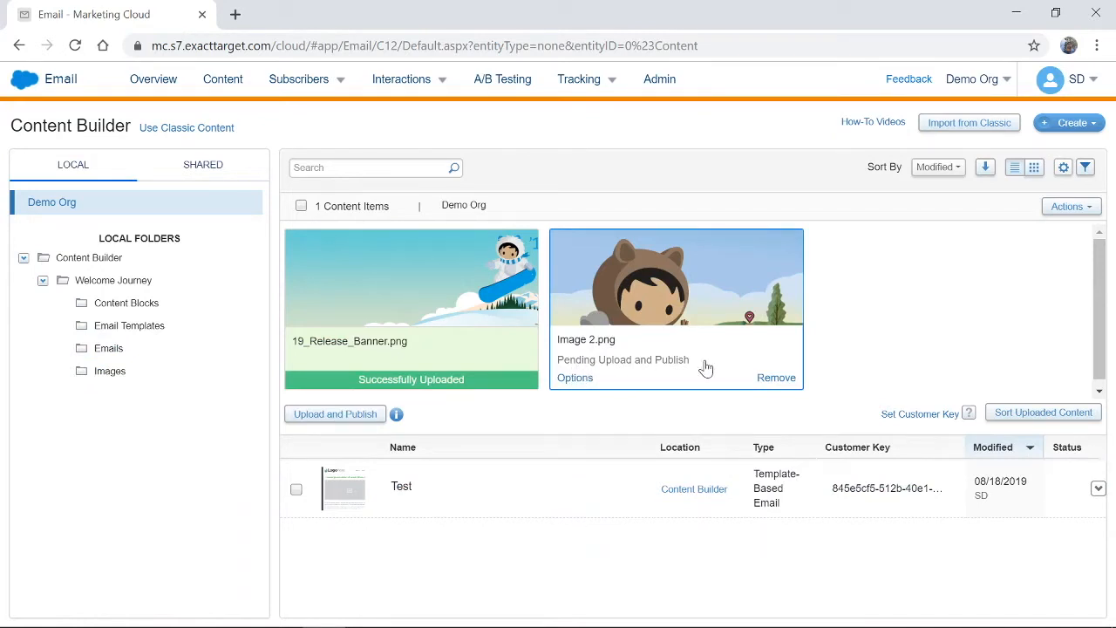
pyautogui.click(343, 418)
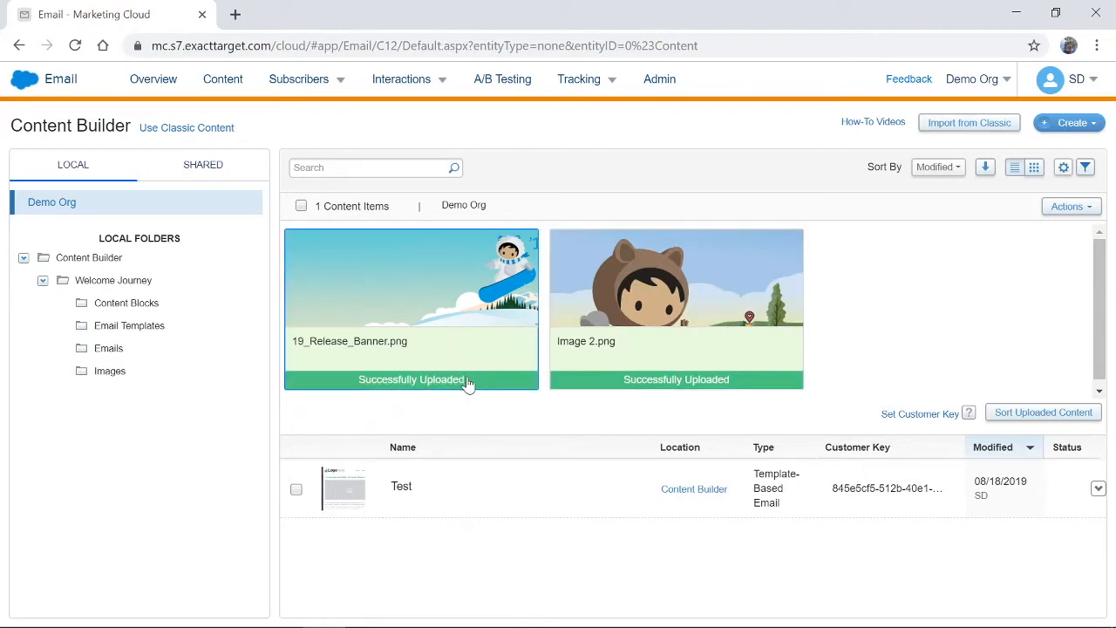
pyautogui.click(76, 48)
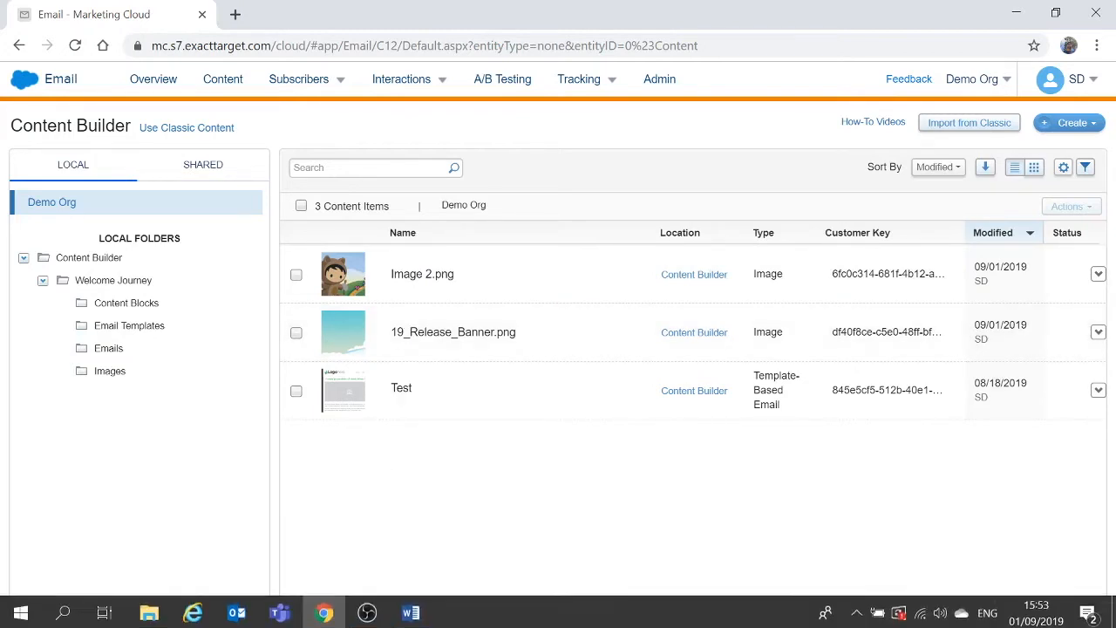
pyautogui.click(367, 610)
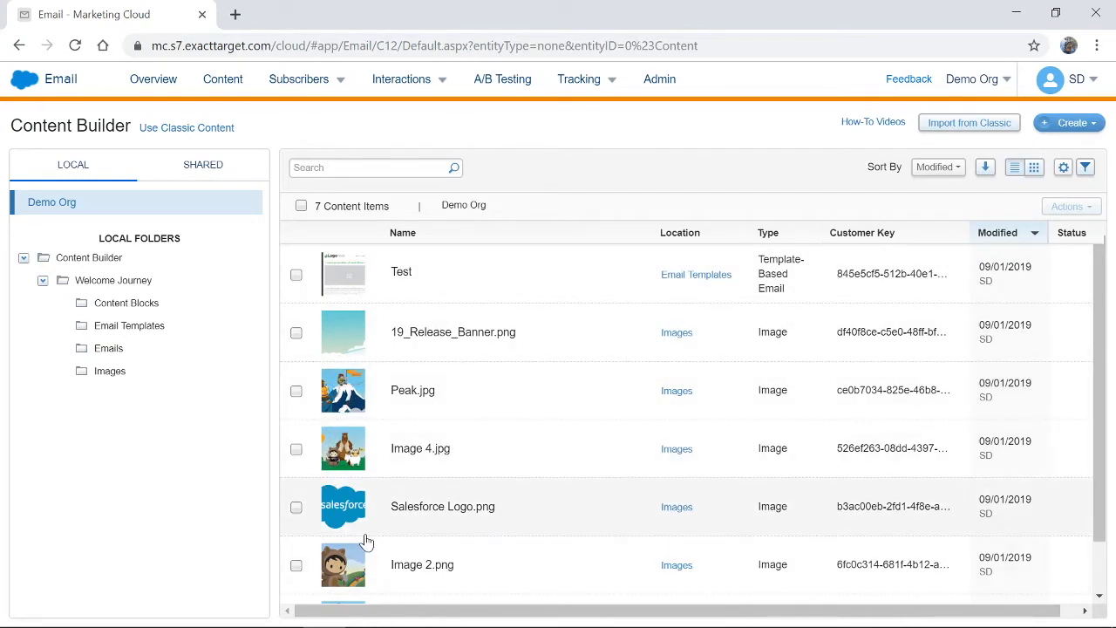
# Show the Images folder's contents and create a Free Form content block containing the "Lorem ipsum dolor sit amet" placeholder paragraph
pyautogui.click(110, 373)
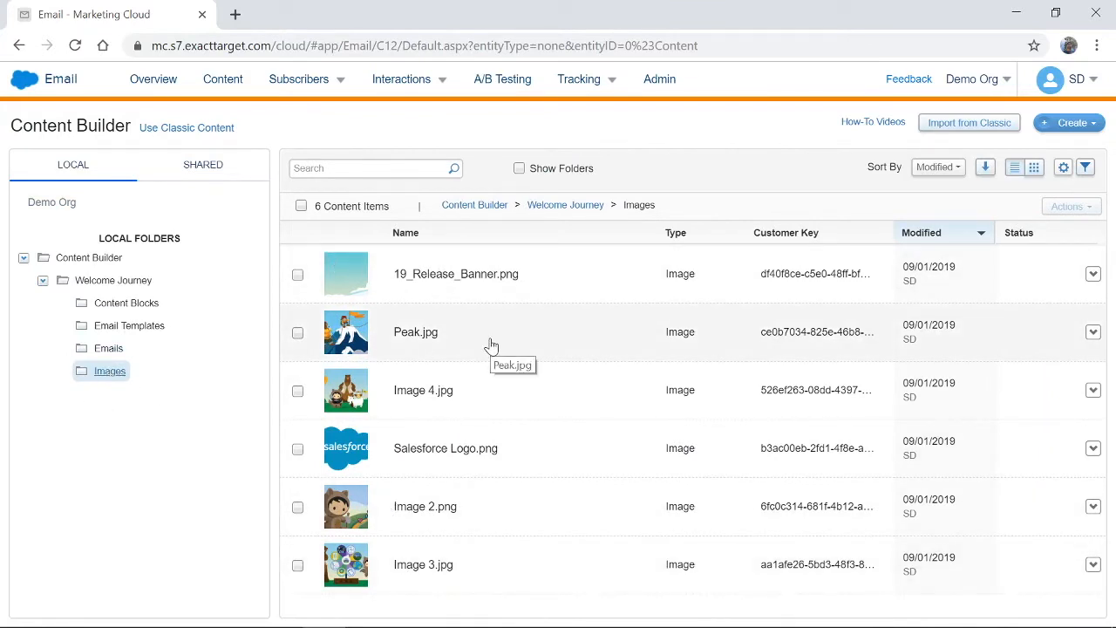
pyautogui.click(1096, 128)
pyautogui.moveTo(1060, 225)
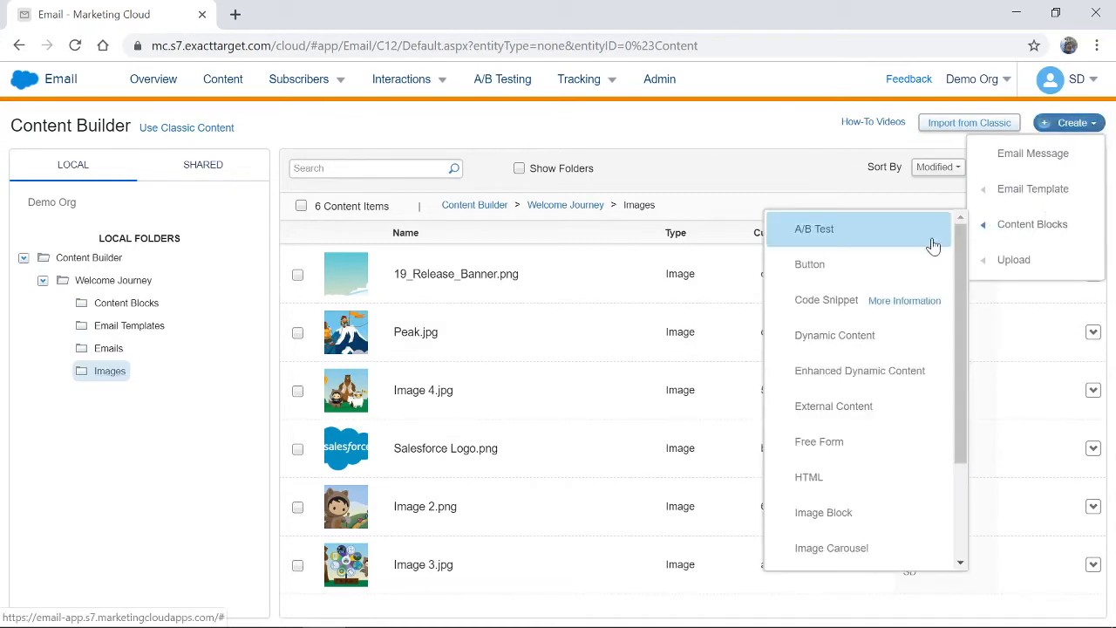
pyautogui.click(844, 444)
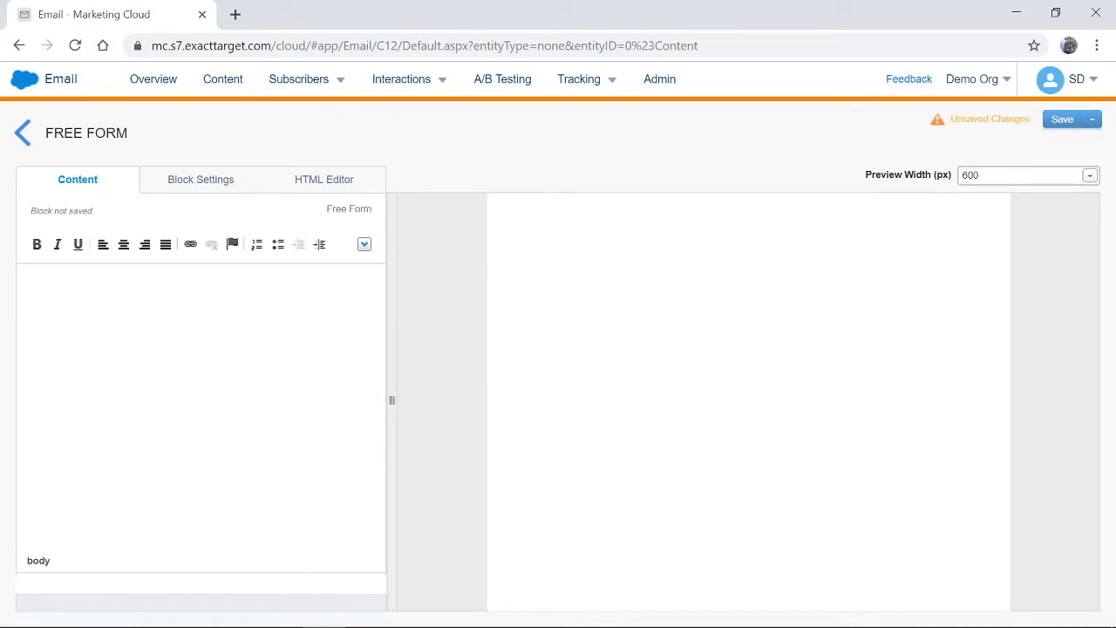
pyautogui.write('Lorem ipsum dolor sit amet, consectetur adipiscing elit, sed do eiusmod tempor incididunt ut labore et dolore magna aliqua. Ut enim ad minim veniam, quis nostrud exercitation ullamco laboris nisi ut aliquip ex ea commodo consequat. Duis aute irure dolor in reprehenderit in voluptate velit esse cillum dolore eu fugiat nulla pariatur. Excepteur sint occaecat cupidatat non proident, sunt in culpa qui officia deserunt mollit anim id est laborum.')
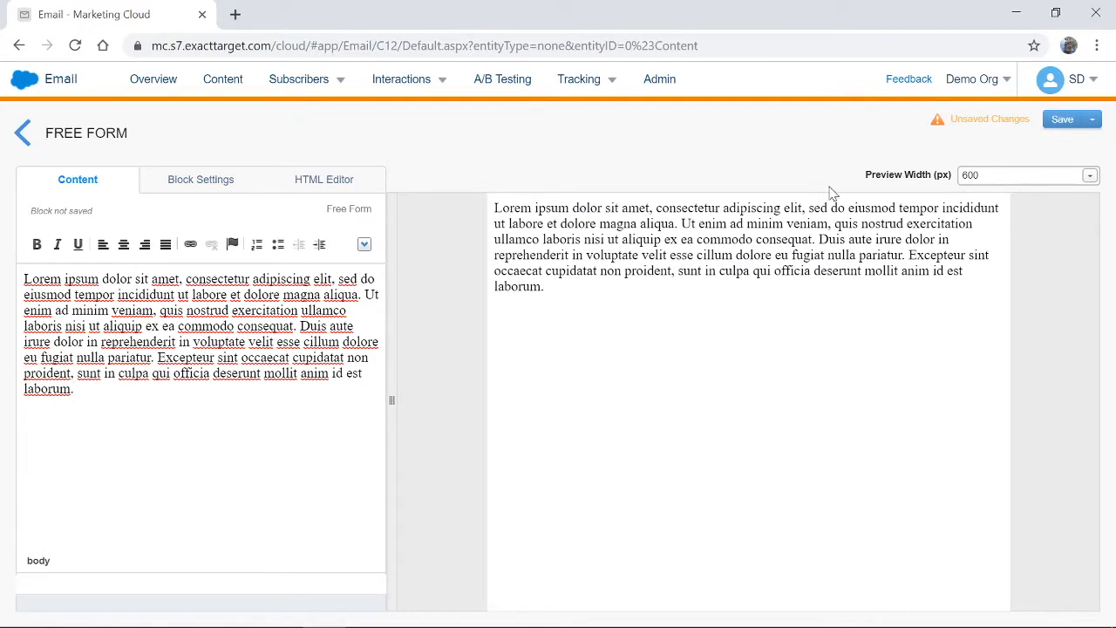
# Save the free form block under the name Welcome Text and exit its editor
pyautogui.click(1065, 121)
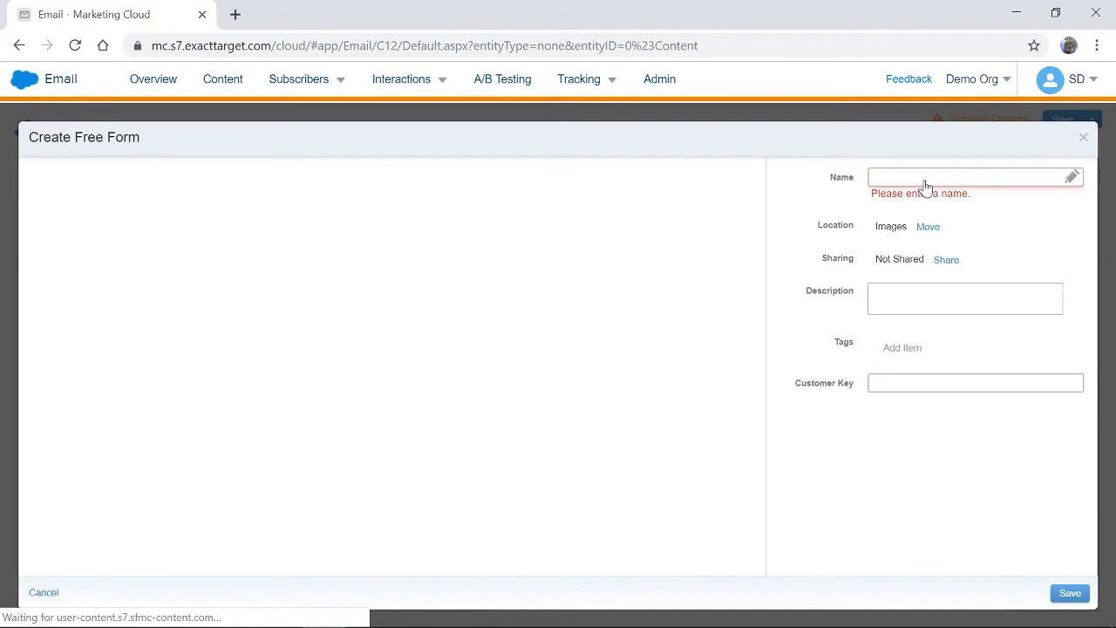
pyautogui.click(927, 179)
pyautogui.write('Welcome Text')
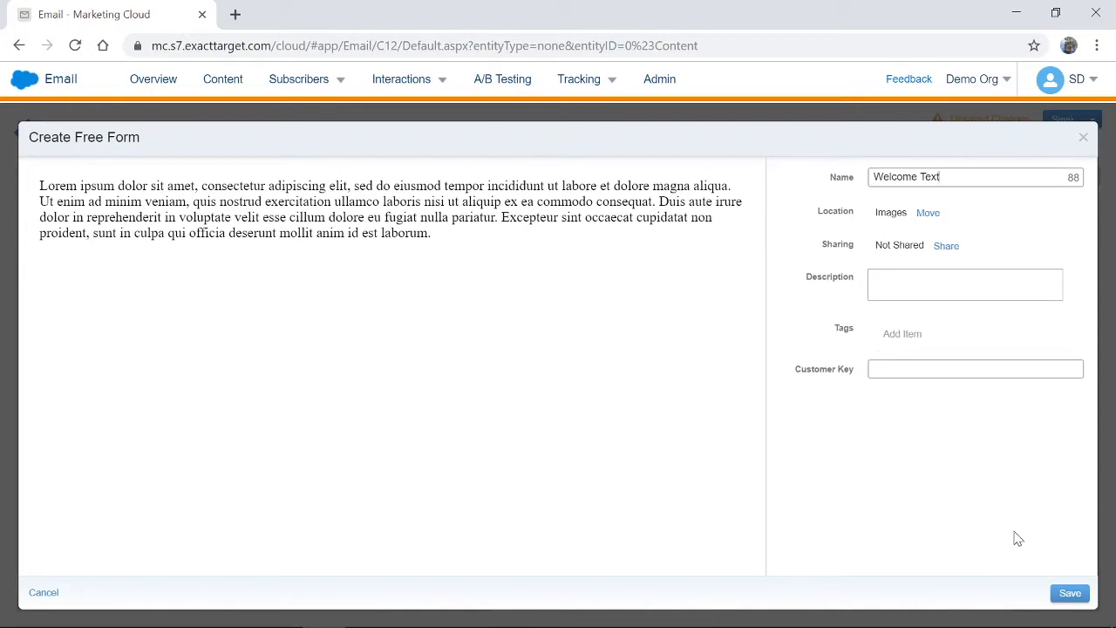
pyautogui.click(1079, 595)
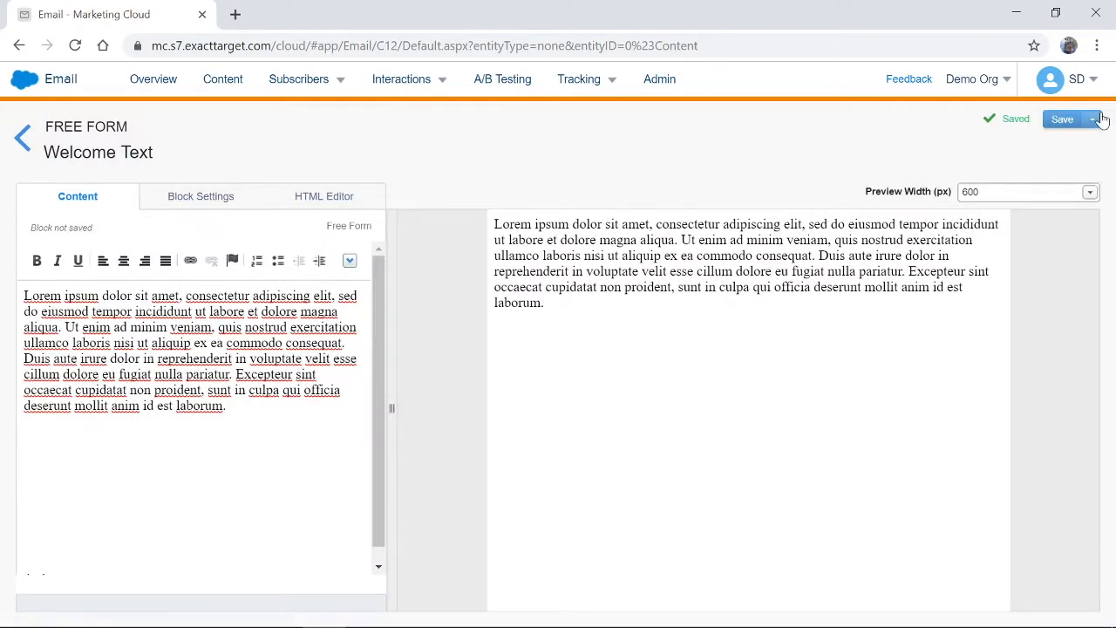
pyautogui.click(1093, 120)
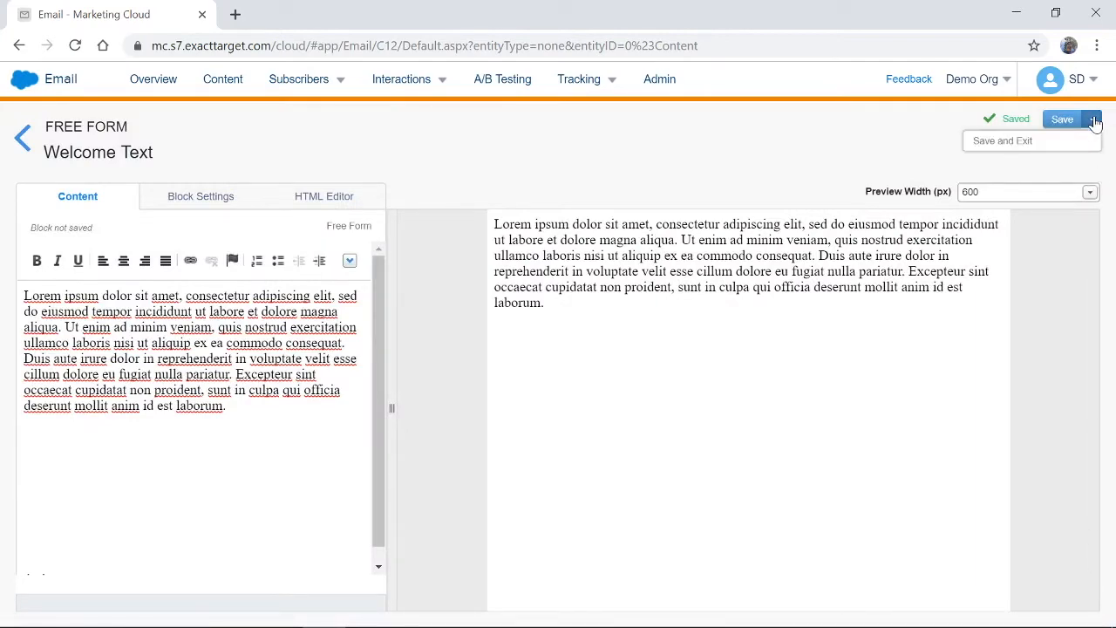
pyautogui.click(1048, 142)
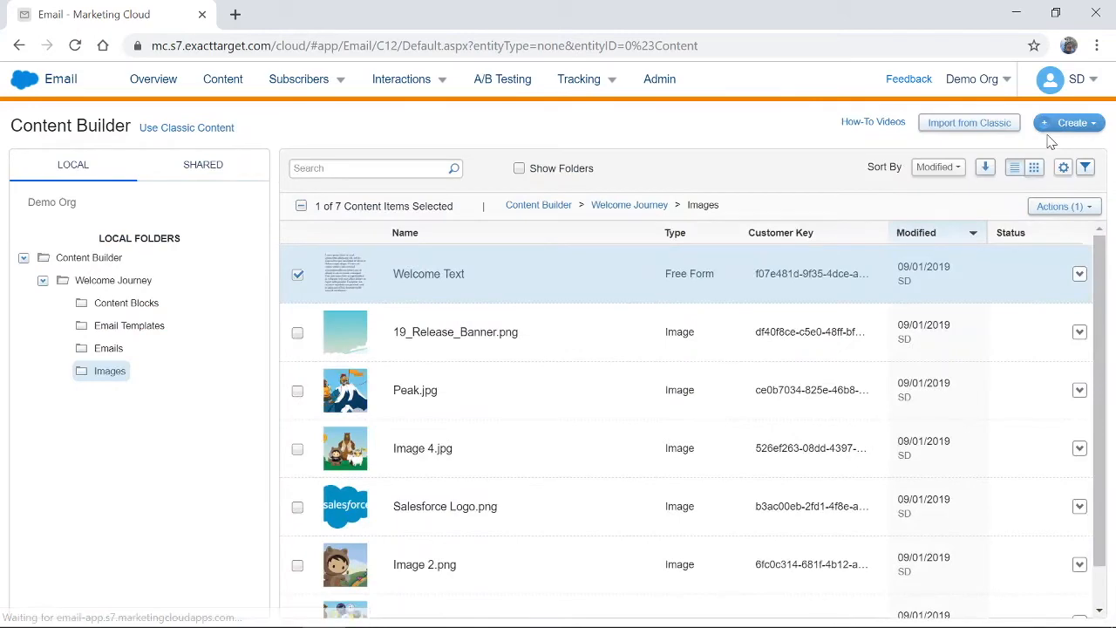
# Move the Welcome Text block into the Content Blocks folder under Welcome Journey
pyautogui.click(1087, 206)
pyautogui.click(1035, 269)
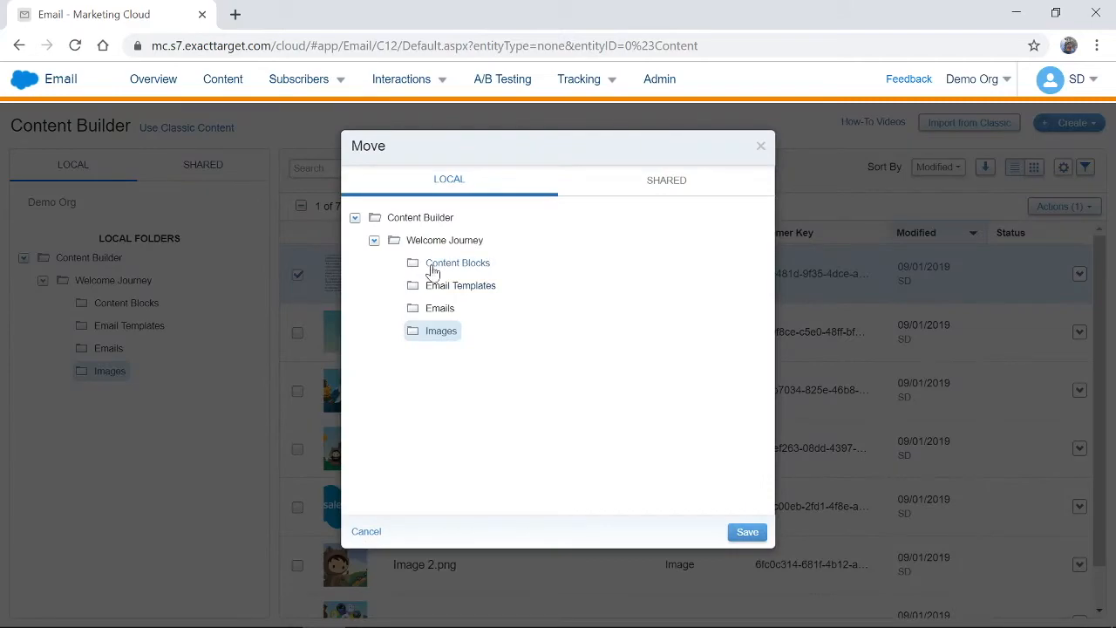
pyautogui.click(433, 265)
pyautogui.click(747, 533)
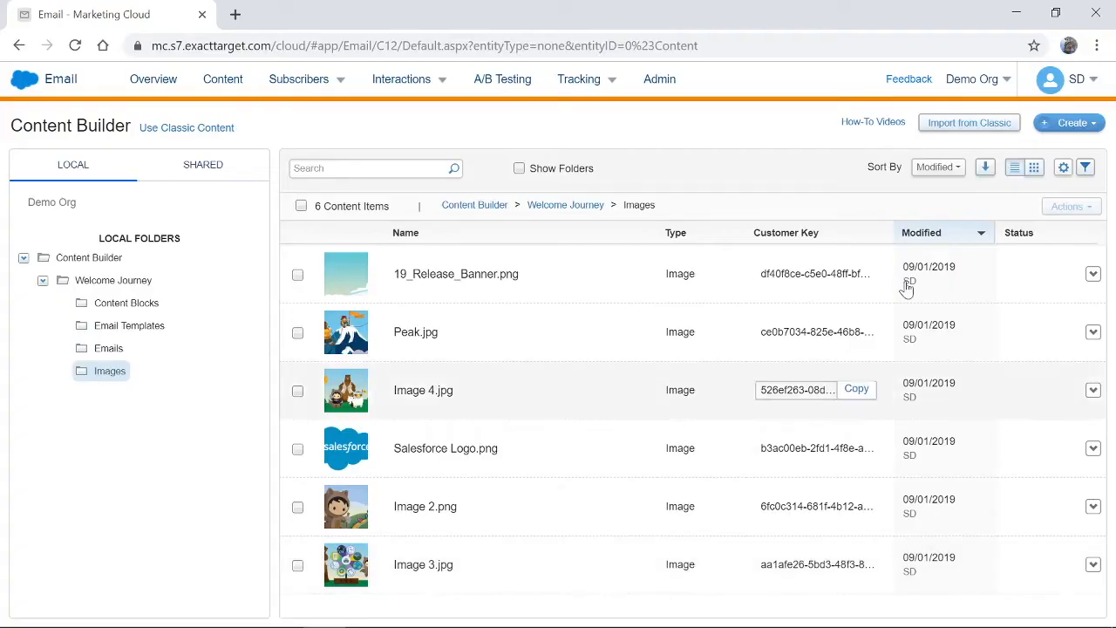
# Create an Image Block content block using the existing 19_Release_Banner.png image
pyautogui.click(1083, 123)
pyautogui.moveTo(1051, 227)
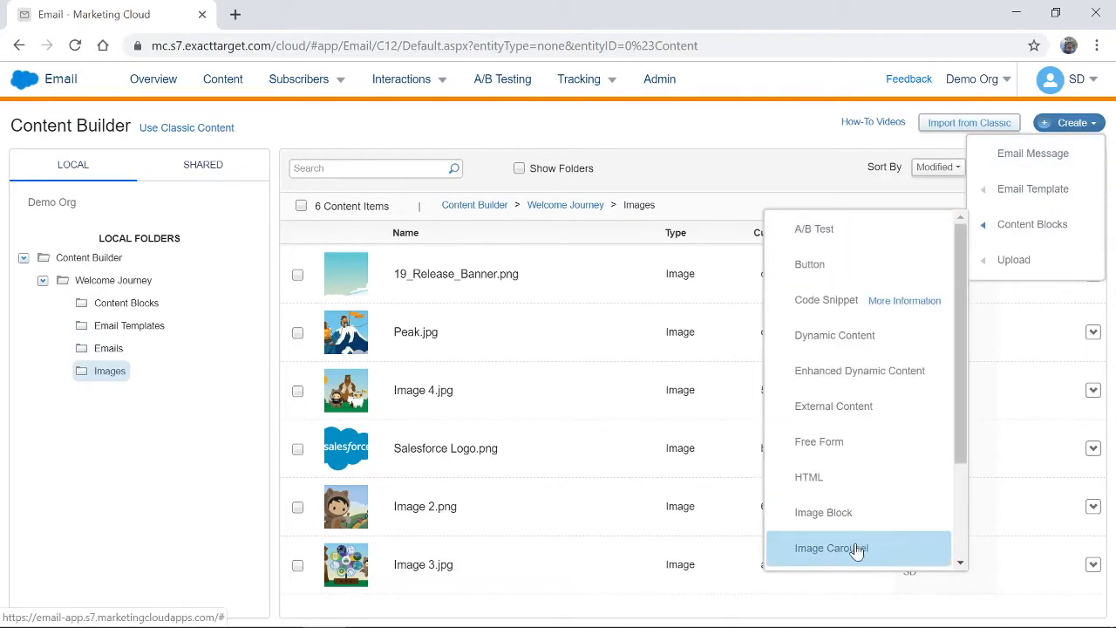
pyautogui.click(839, 520)
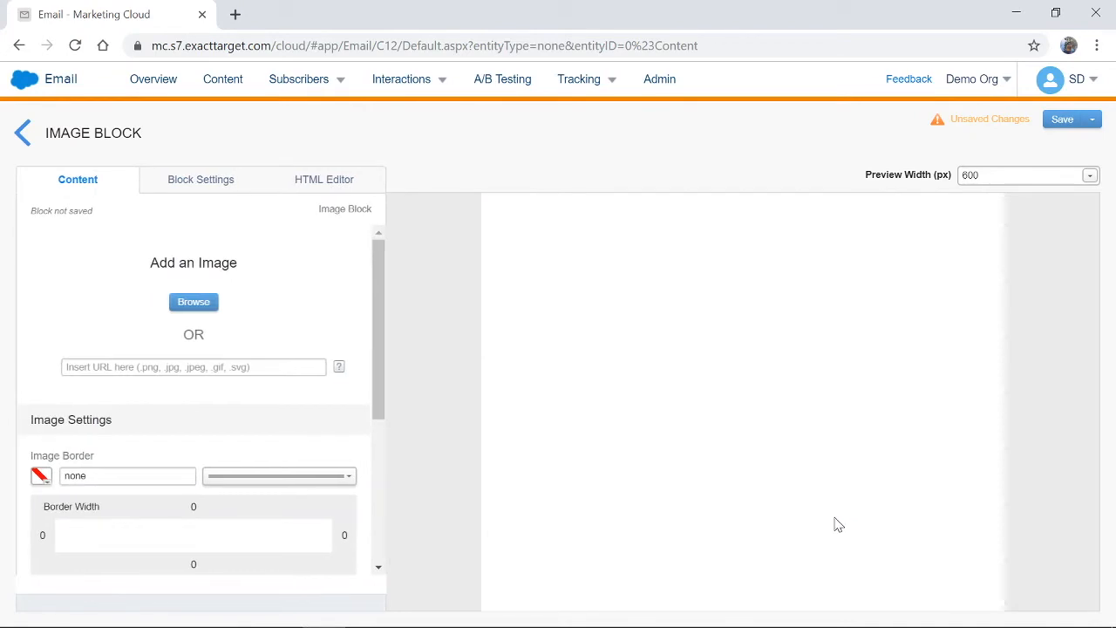
pyautogui.click(200, 308)
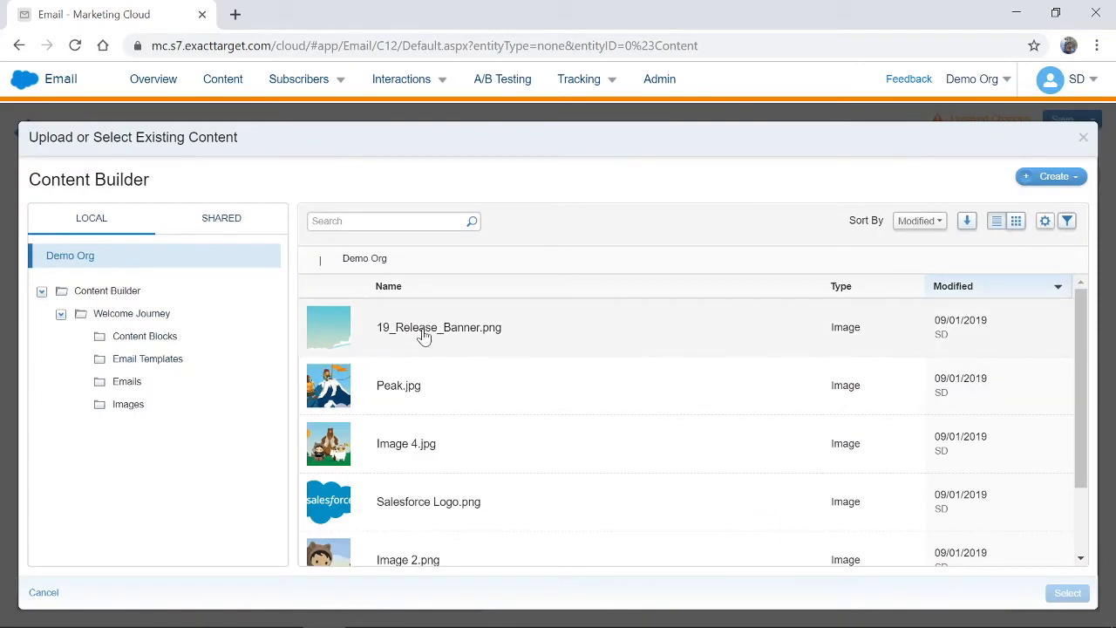
pyautogui.click(423, 336)
pyautogui.click(1068, 593)
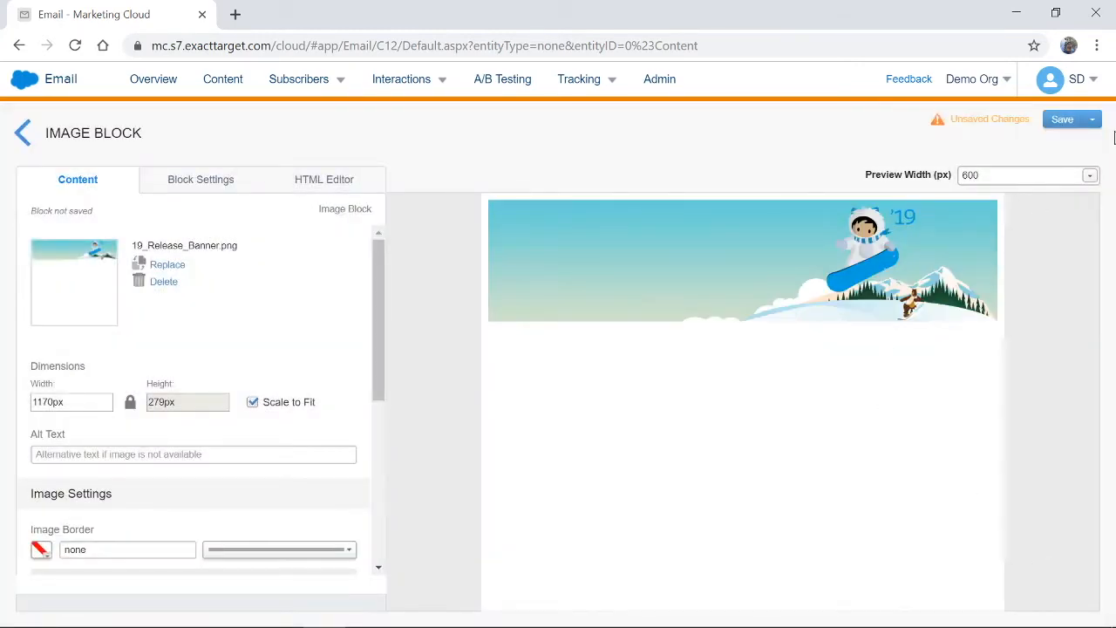
# Save the image block under the name Welcome Banner and exit its editor
pyautogui.click(1064, 120)
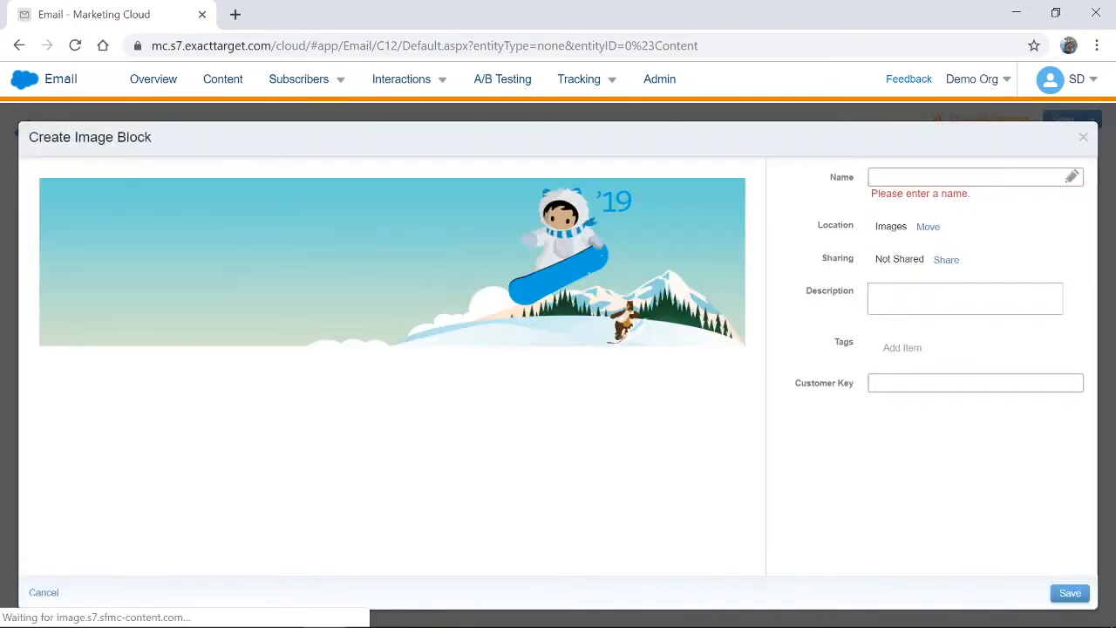
pyautogui.write('Wel')
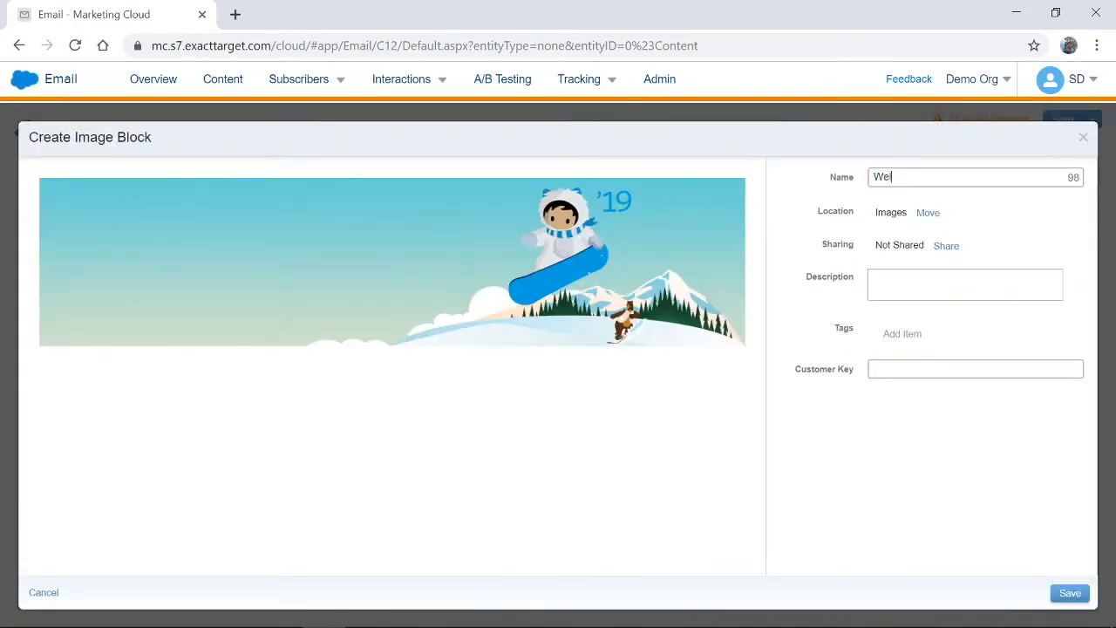
pyautogui.write('nner')
pyautogui.click(1071, 593)
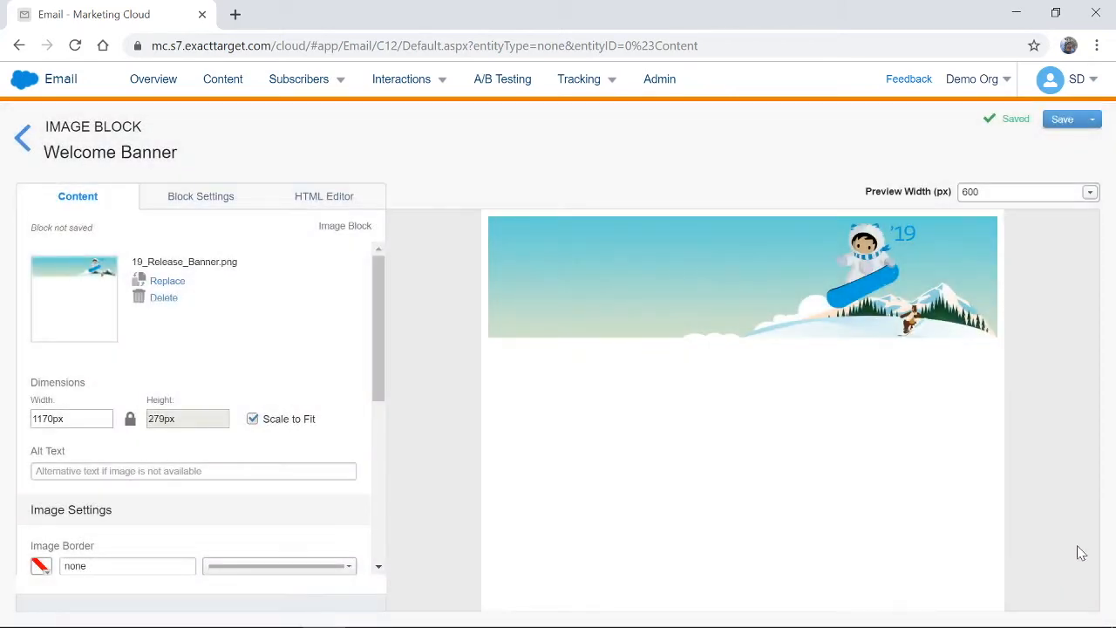
pyautogui.click(1095, 121)
pyautogui.click(1076, 146)
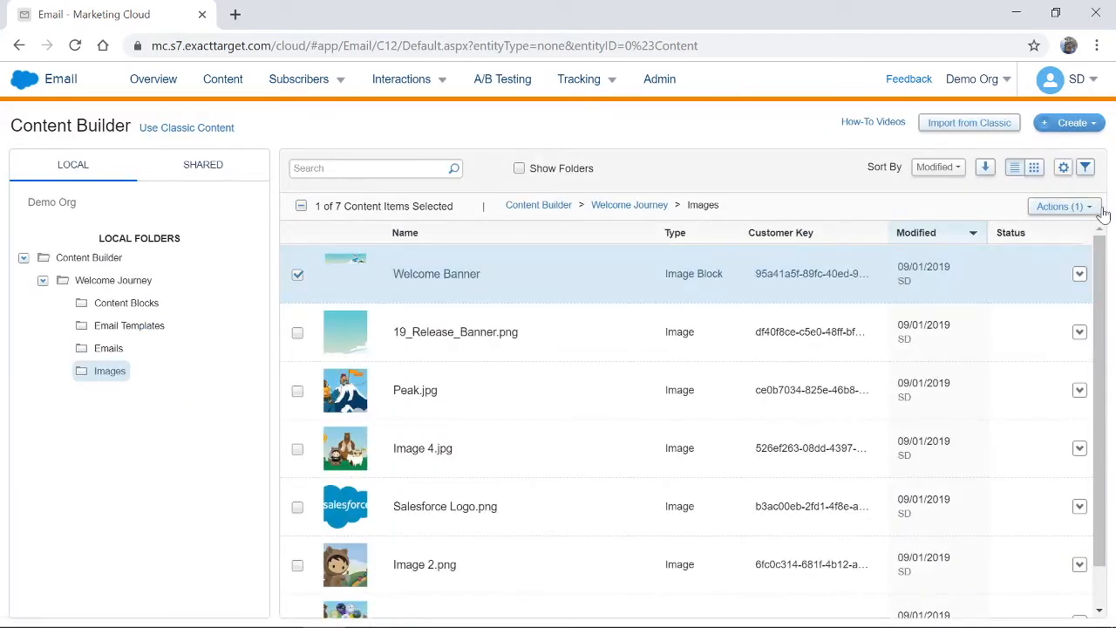
# Move the Welcome Banner block into the Content Blocks folder under Welcome Journey
pyautogui.click(1096, 209)
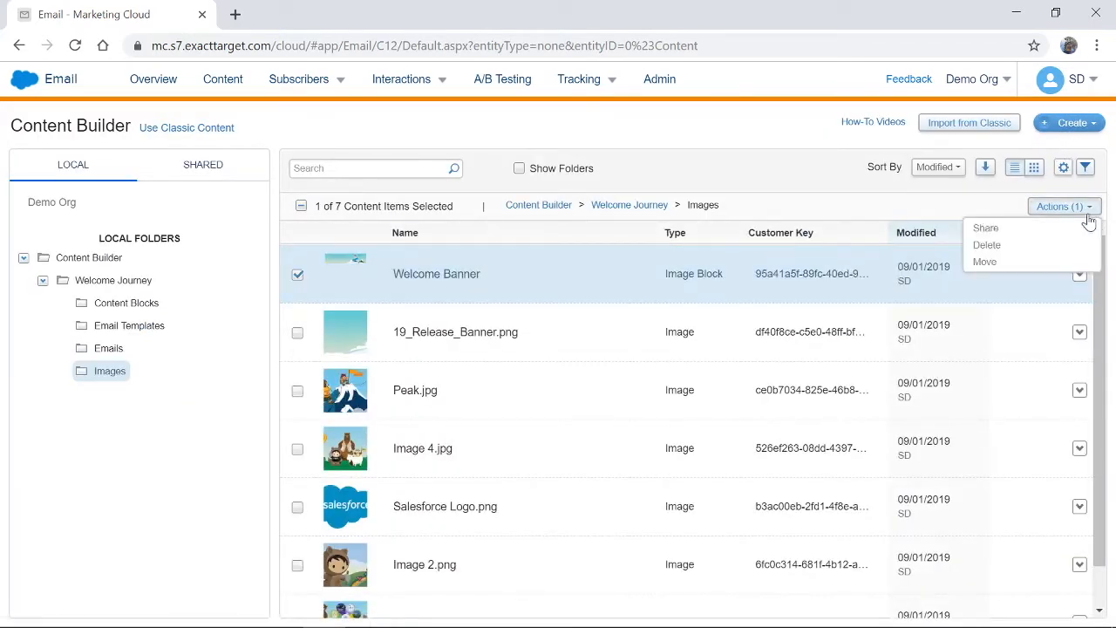
pyautogui.click(1010, 263)
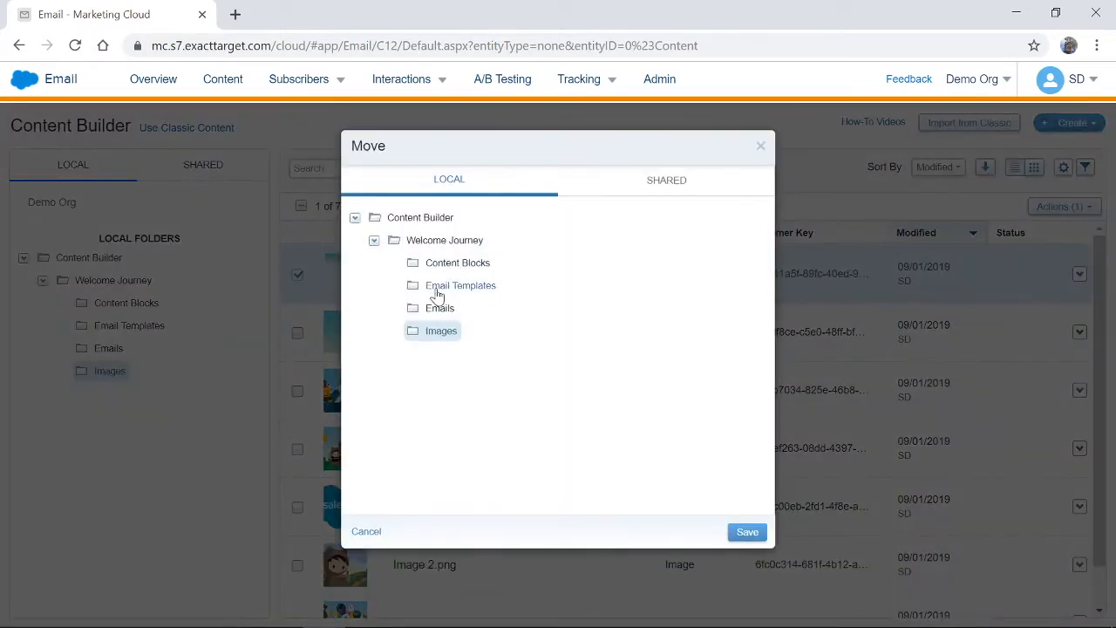
pyautogui.click(436, 264)
pyautogui.click(747, 532)
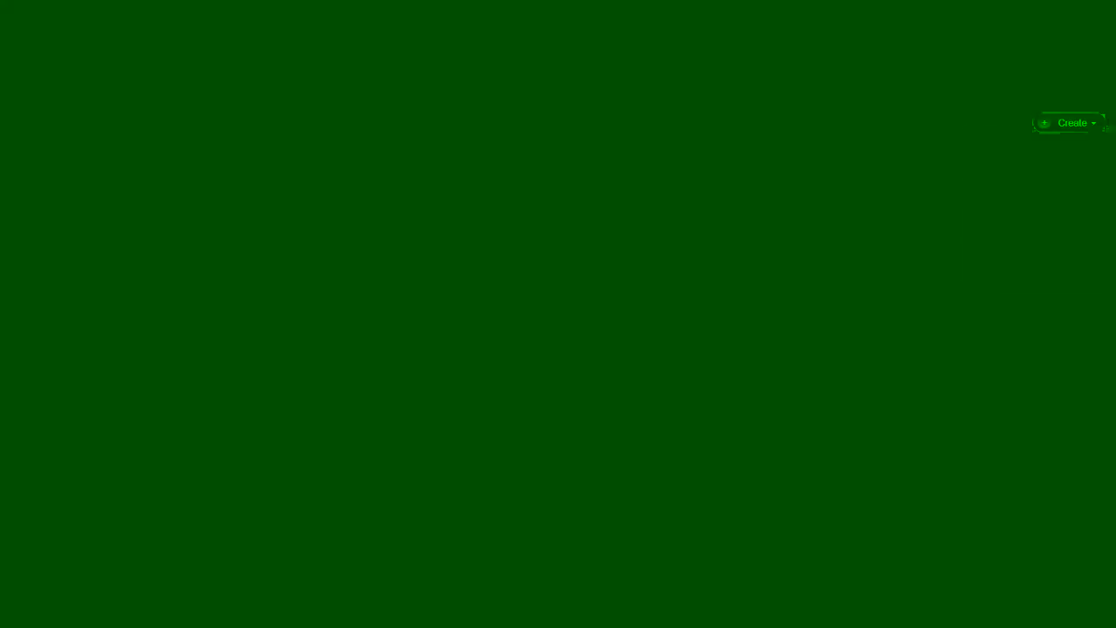
# Create an Image Carousel content block with the existing Peak.jpg as its primary image
pyautogui.click(1072, 123)
pyautogui.moveTo(1035, 229)
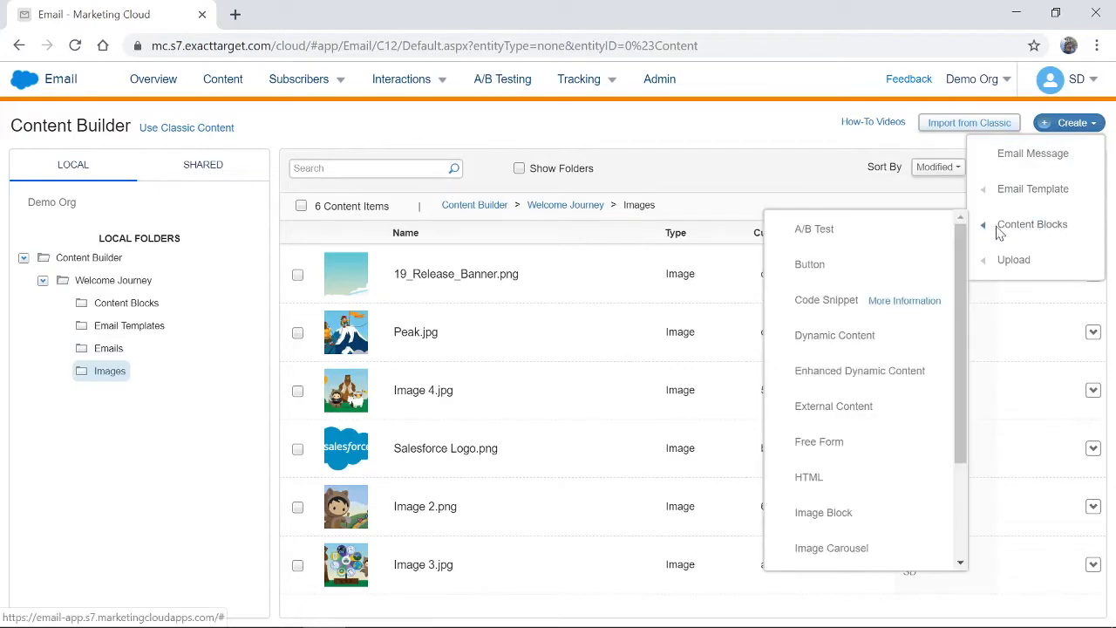
pyautogui.click(844, 550)
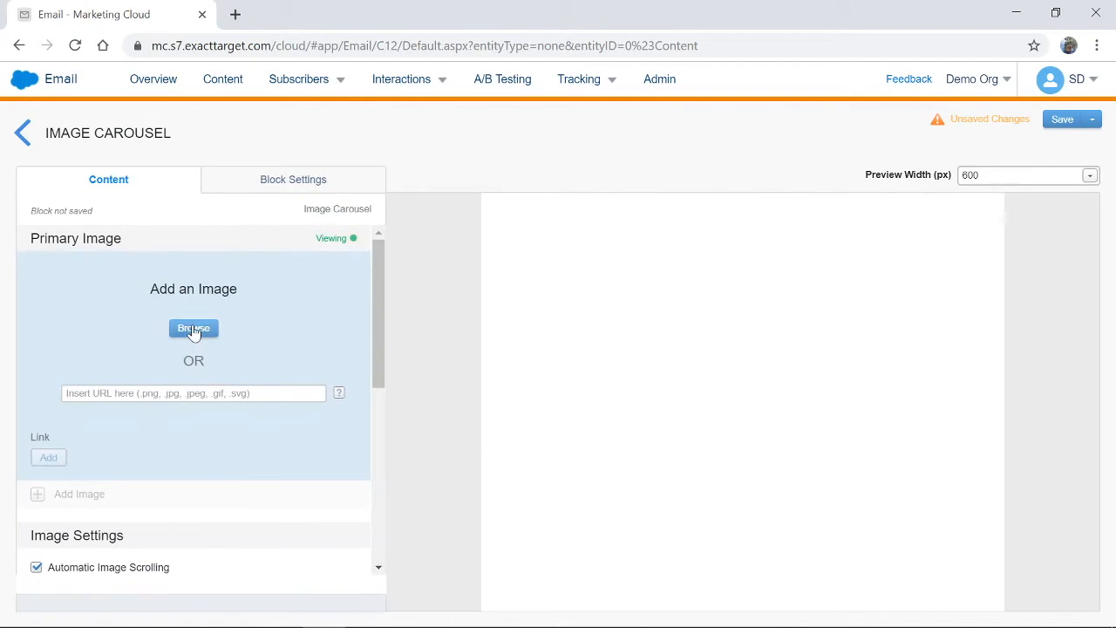
pyautogui.click(193, 330)
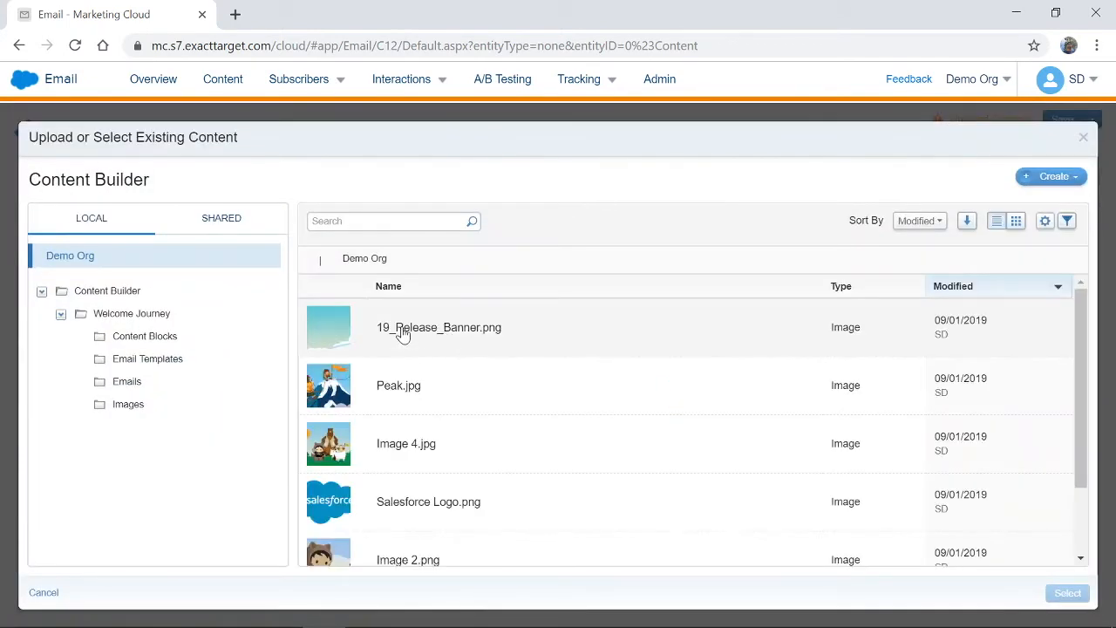
pyautogui.click(407, 389)
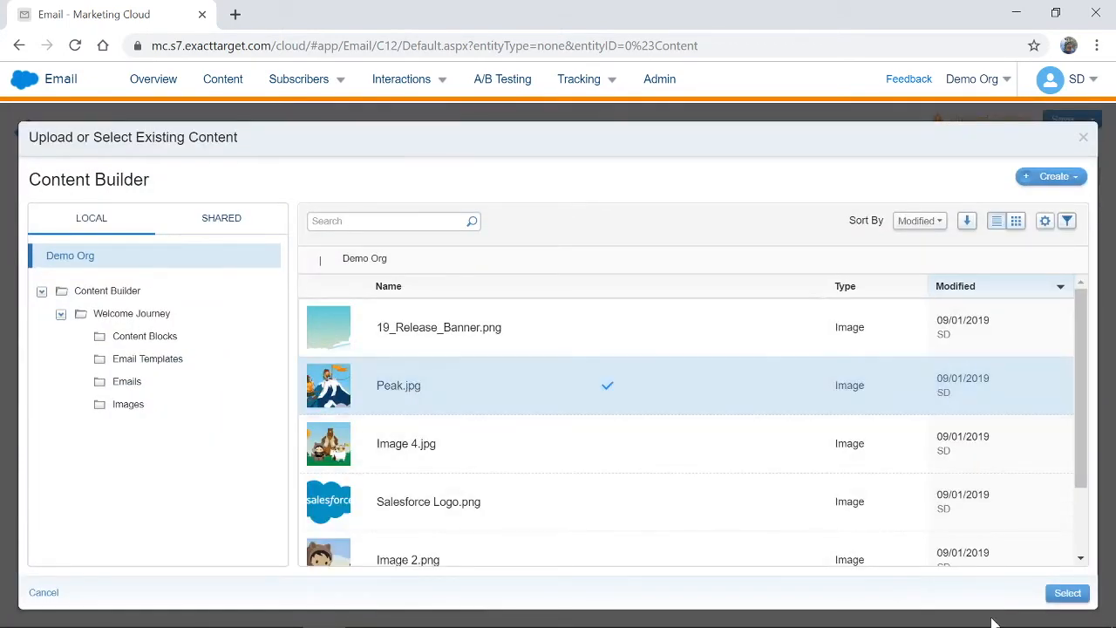
pyautogui.click(1068, 594)
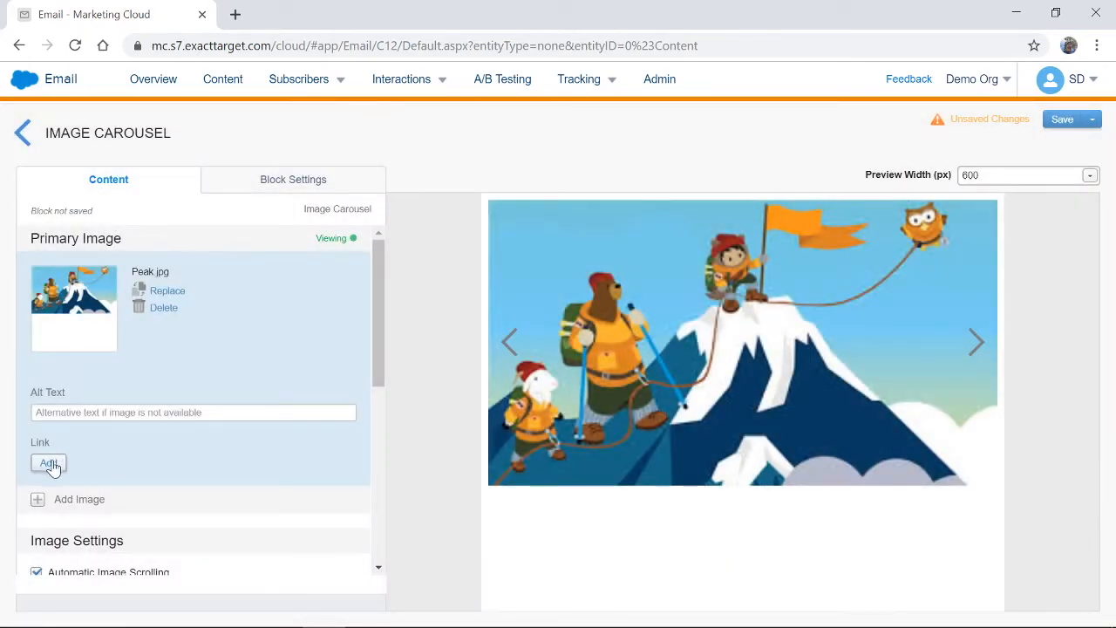
# Add the existing Image 2.png as the second image of the carousel
pyautogui.scroll(-1, 87, 462)
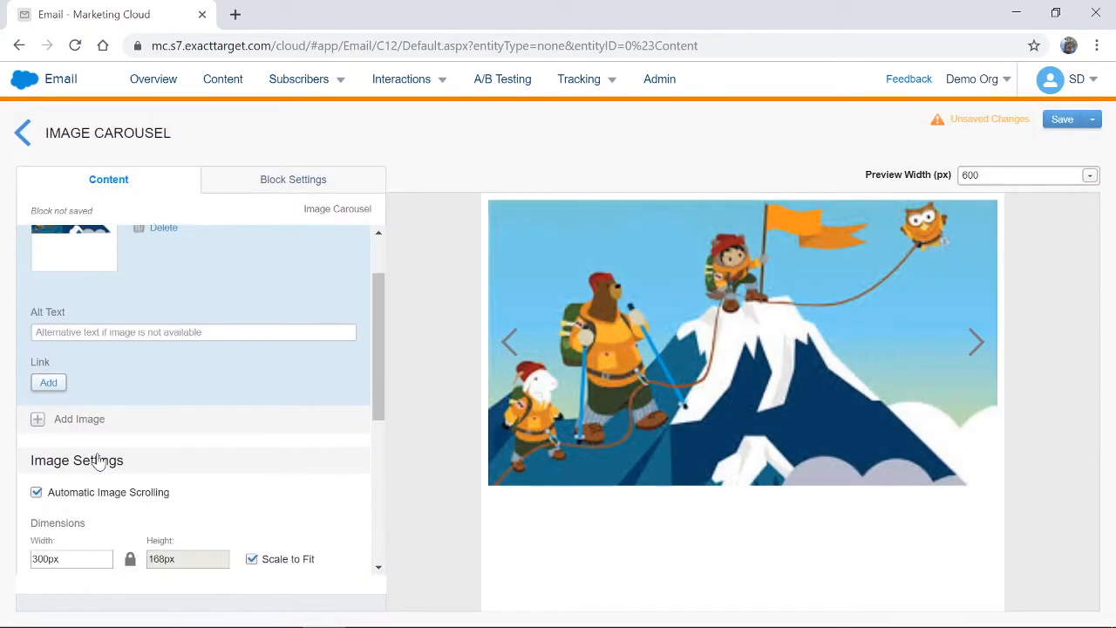
pyautogui.click(61, 417)
pyautogui.click(192, 503)
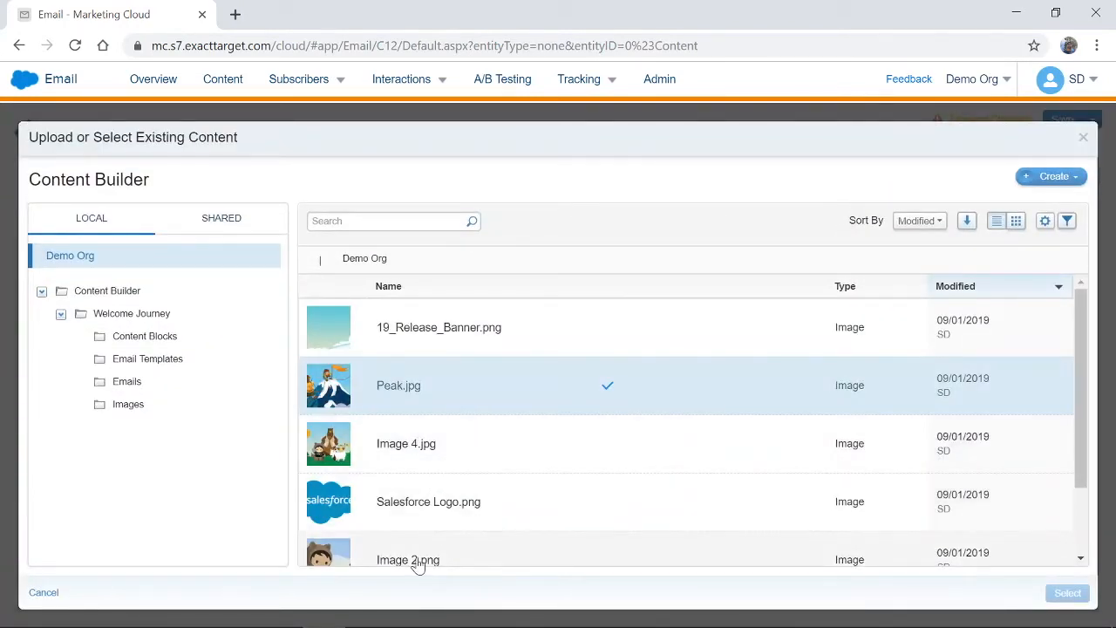
pyautogui.click(386, 560)
pyautogui.click(1067, 593)
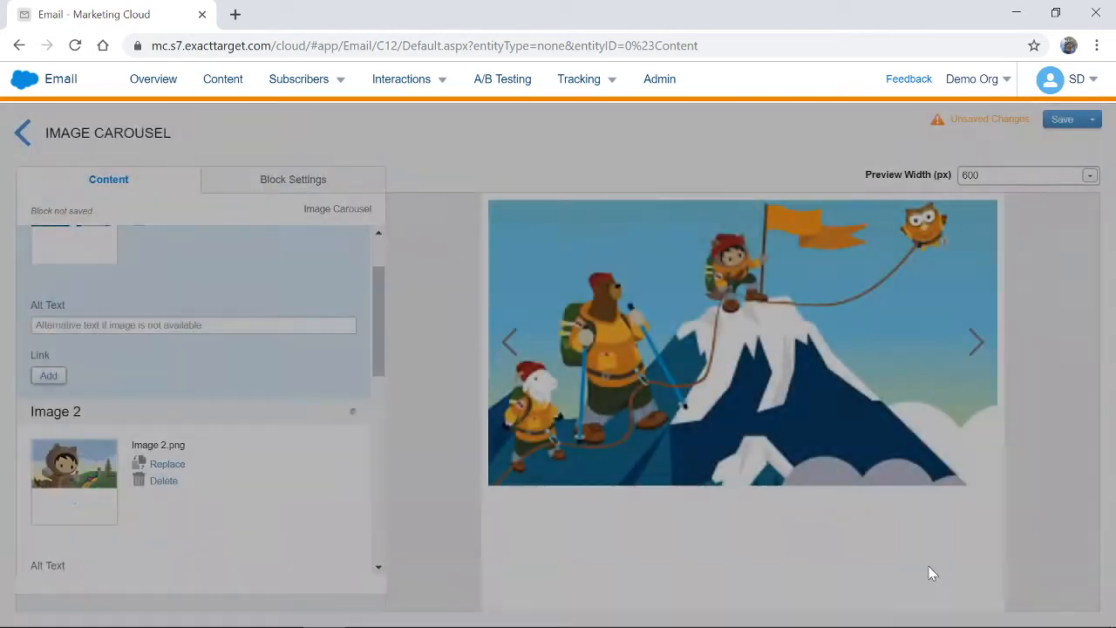
# Add the existing Image 3.jpg as the third image of the carousel
pyautogui.scroll(-2, 107, 465)
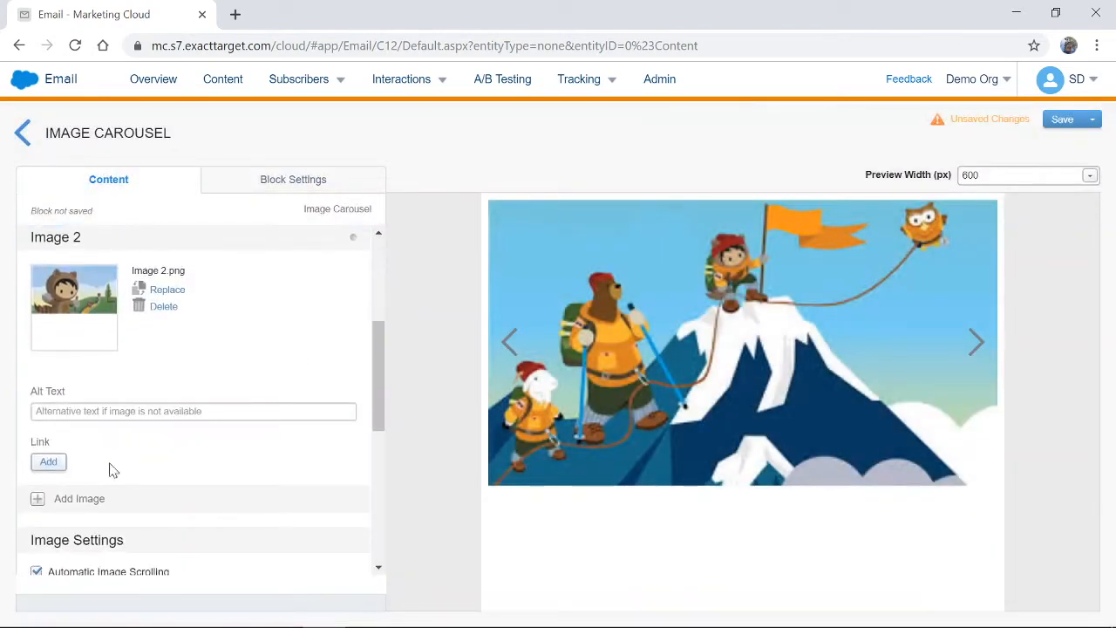
pyautogui.click(63, 506)
pyautogui.scroll(-2, 131, 489)
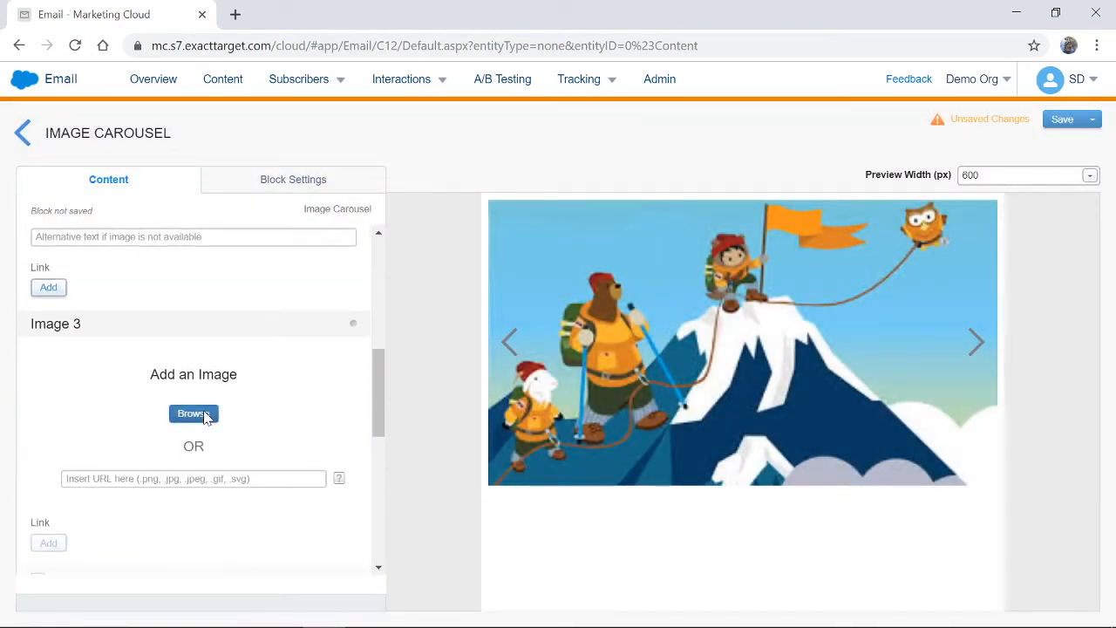
pyautogui.click(199, 414)
pyautogui.scroll(-3, 511, 474)
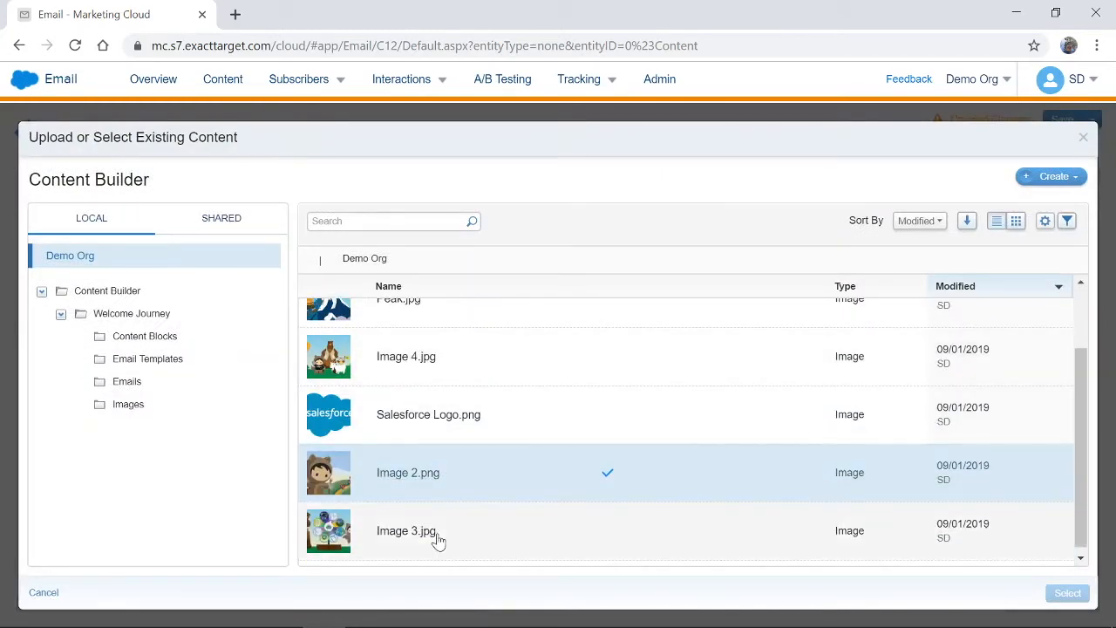
pyautogui.click(436, 533)
pyautogui.click(1069, 595)
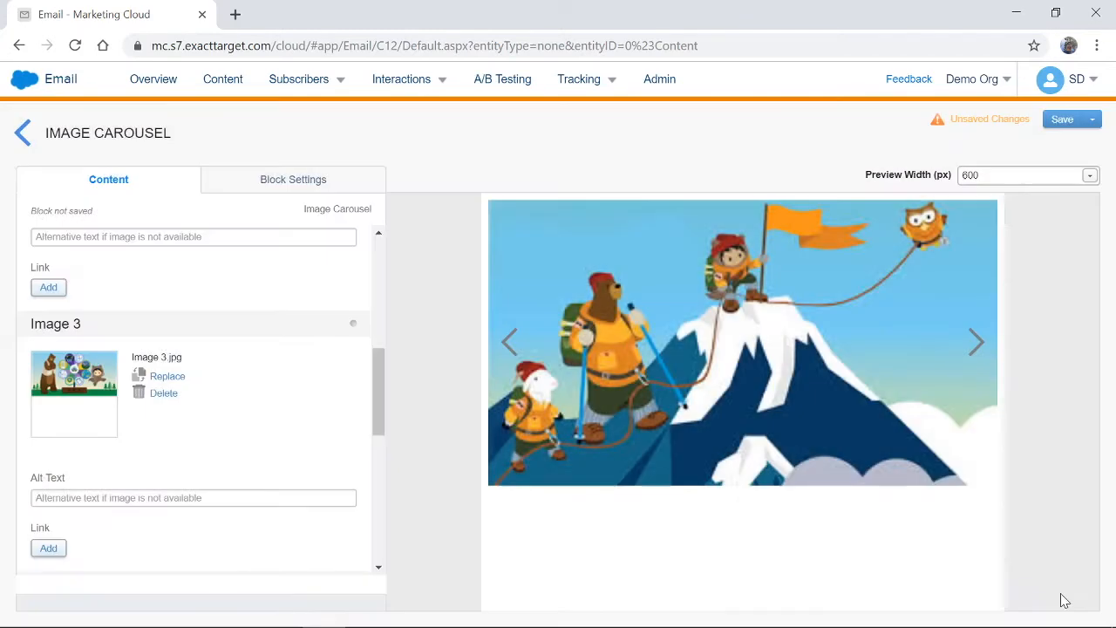
pyautogui.click(367, 609)
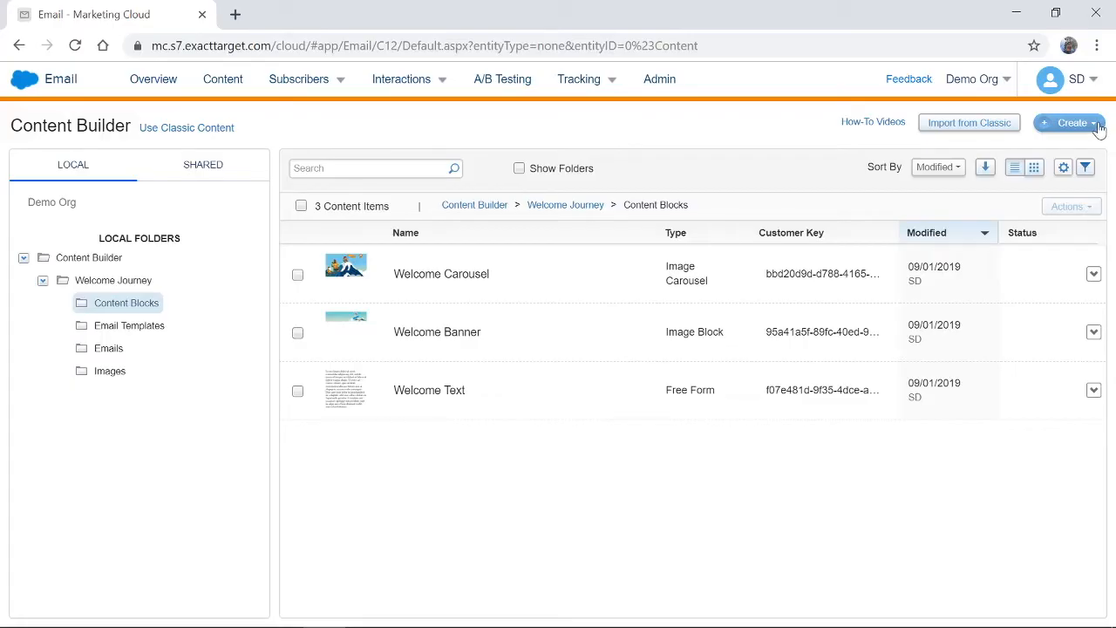
# Create a Button content block in the Content Blocks folder with the button text "Sumbit"
pyautogui.click(1097, 128)
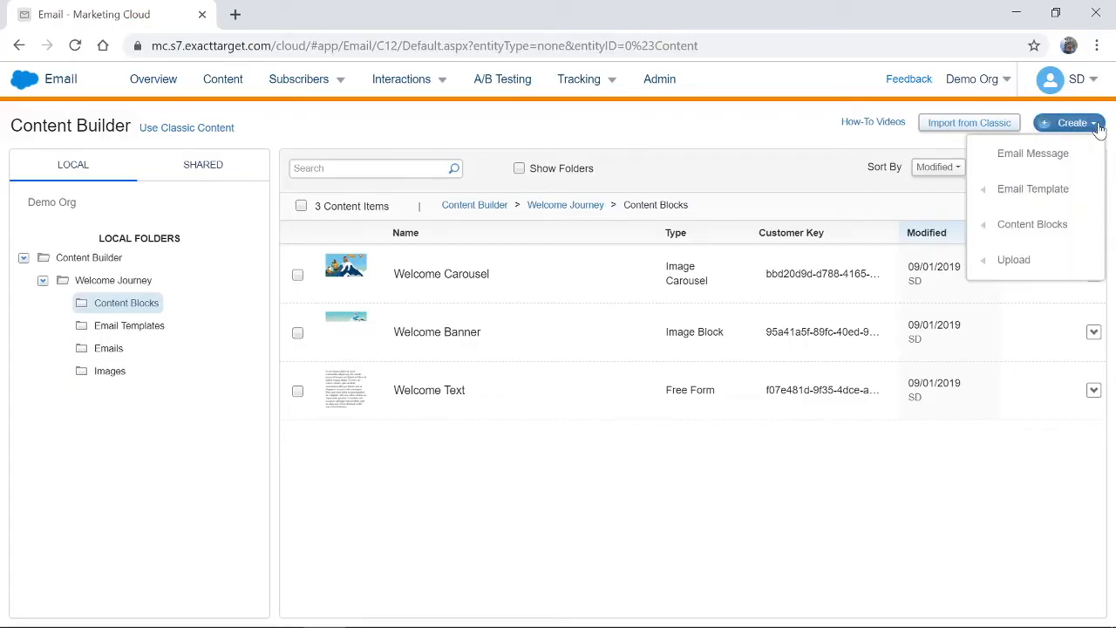
pyautogui.moveTo(1057, 224)
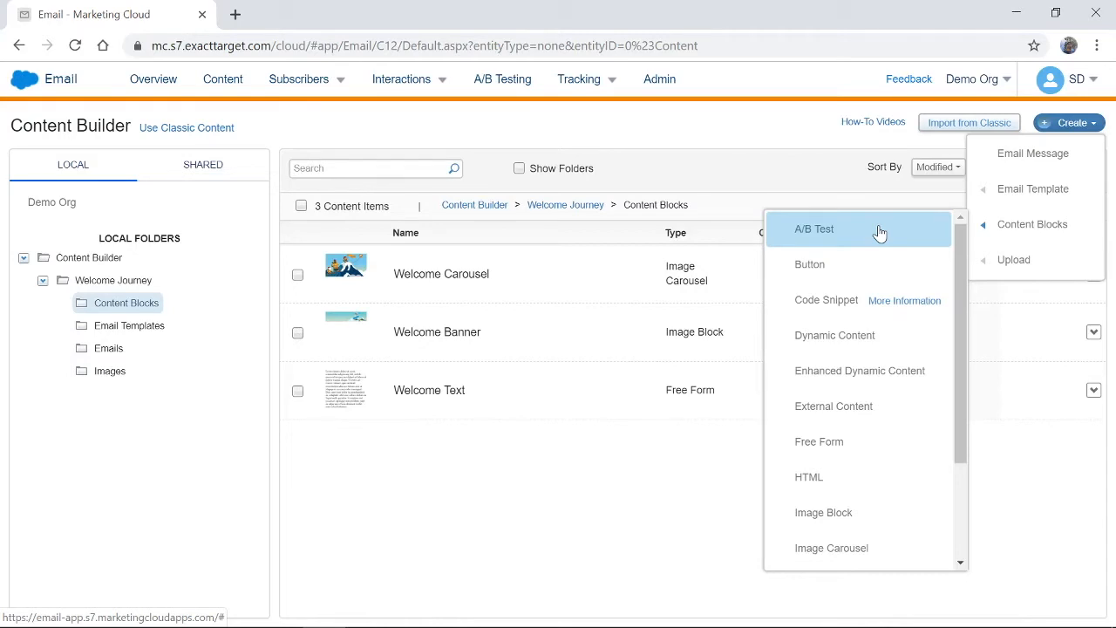
pyautogui.click(864, 267)
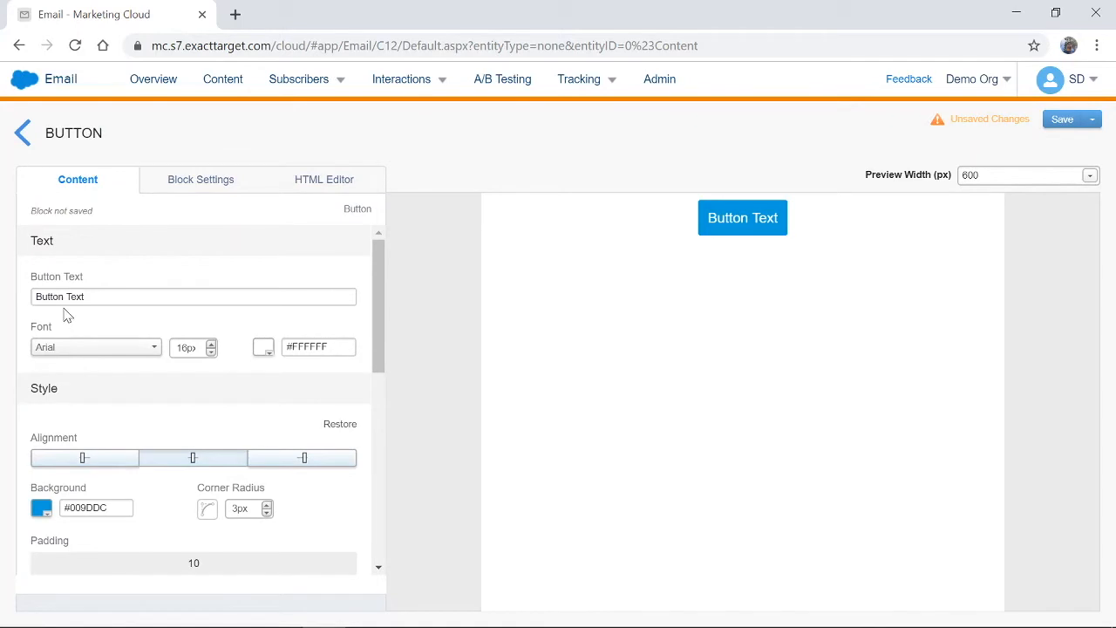
pyautogui.moveTo(96, 297); pyautogui.dragTo(3, 319)
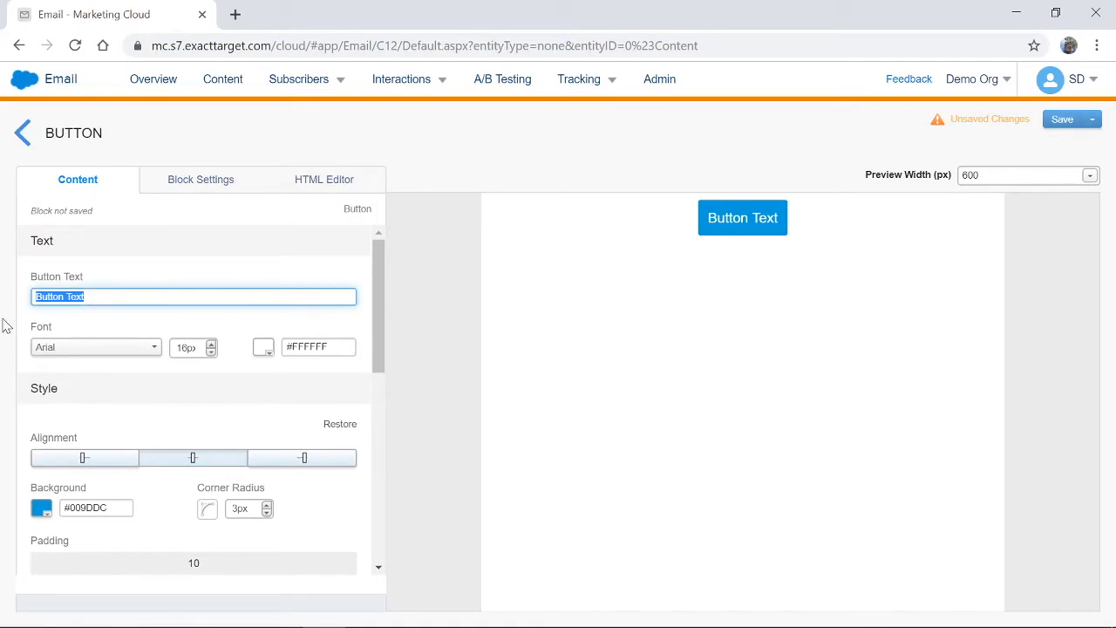
pyautogui.write('Sumbit')
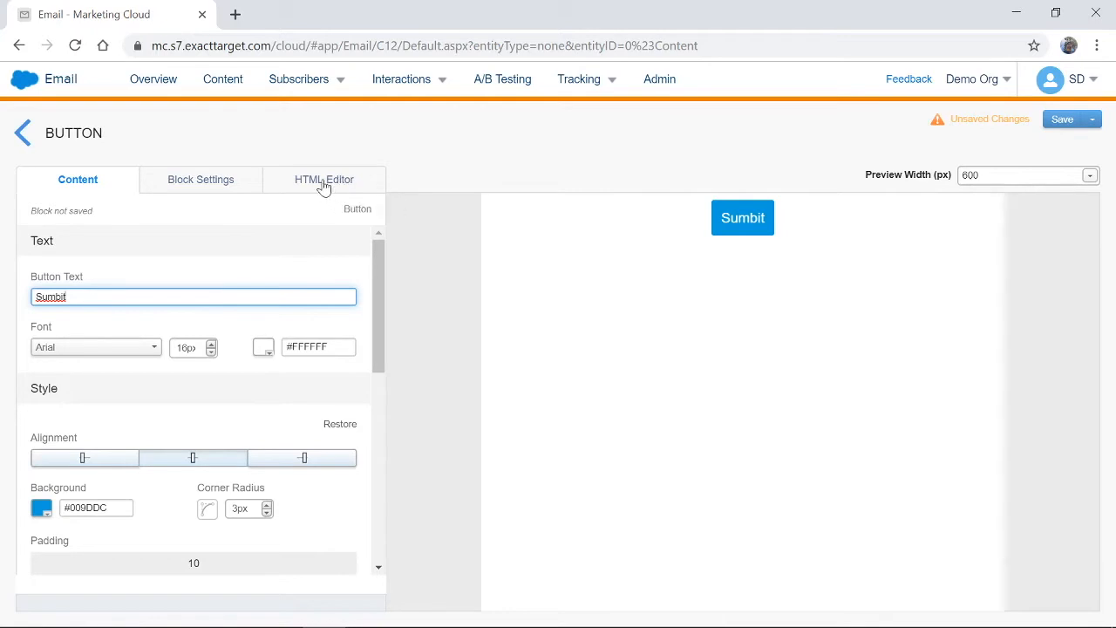
# Save the button block under the name Welcome Button and exit its editor
pyautogui.click(1092, 119)
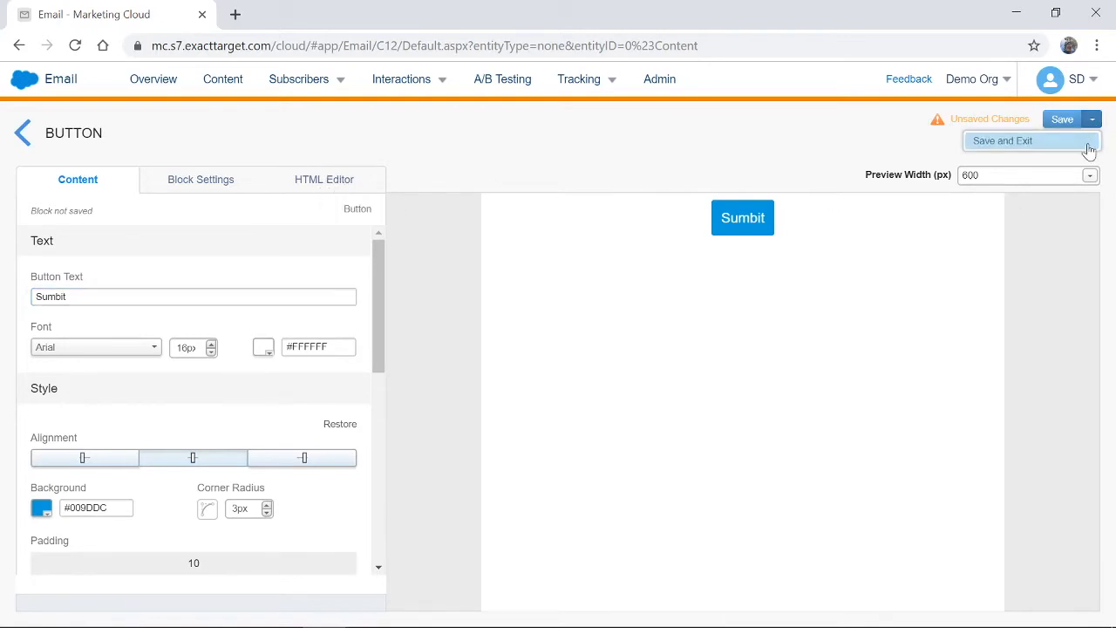
pyautogui.click(1079, 145)
pyautogui.click(879, 177)
pyautogui.write('Welcome Butto')
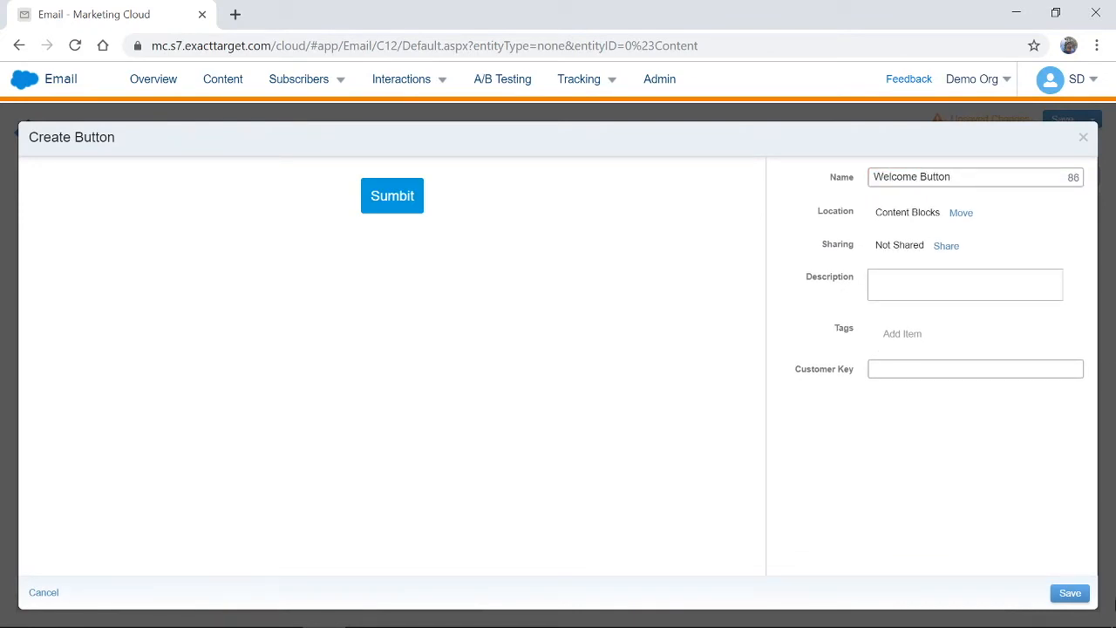
pyautogui.write('n')
pyautogui.click(1070, 593)
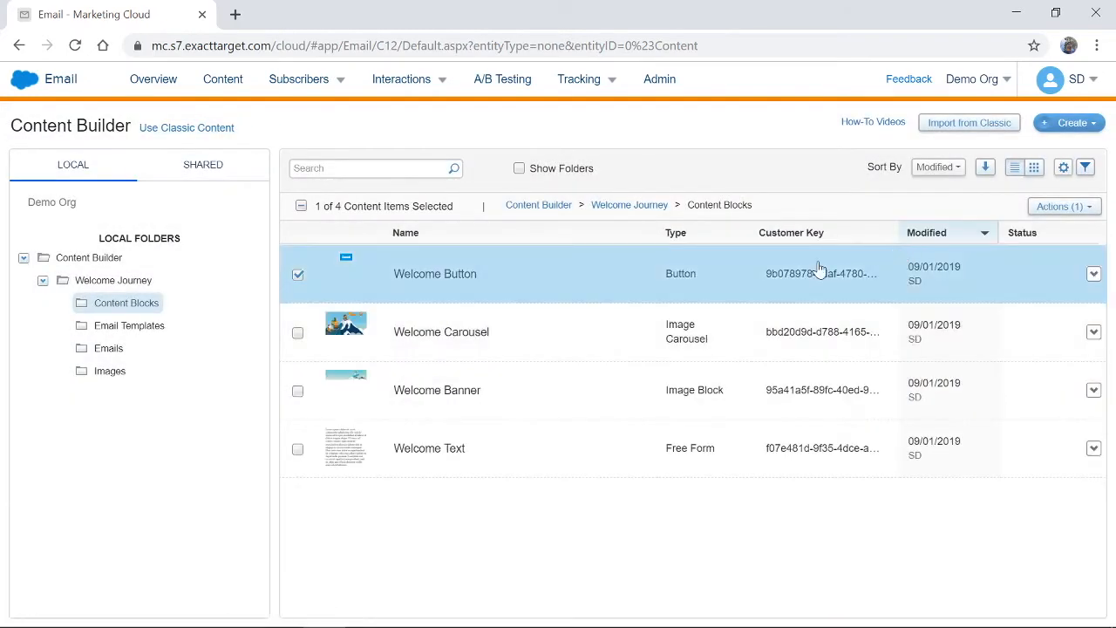
# View the content selection of a new Enhanced Dynamic Content block and exit without saving it
pyautogui.click(1099, 129)
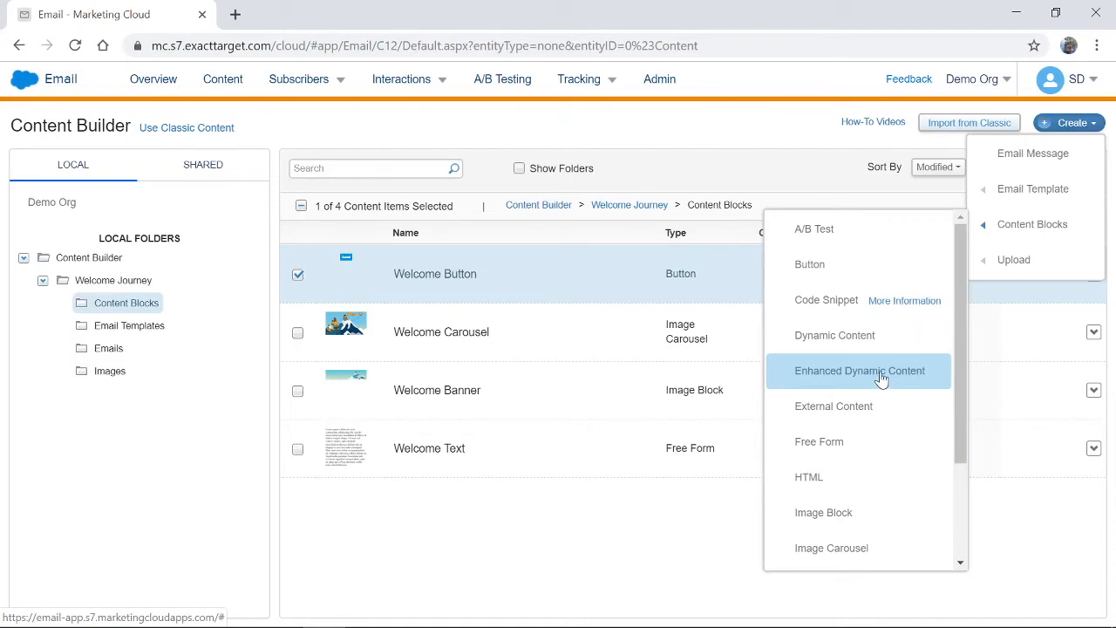
pyautogui.click(899, 372)
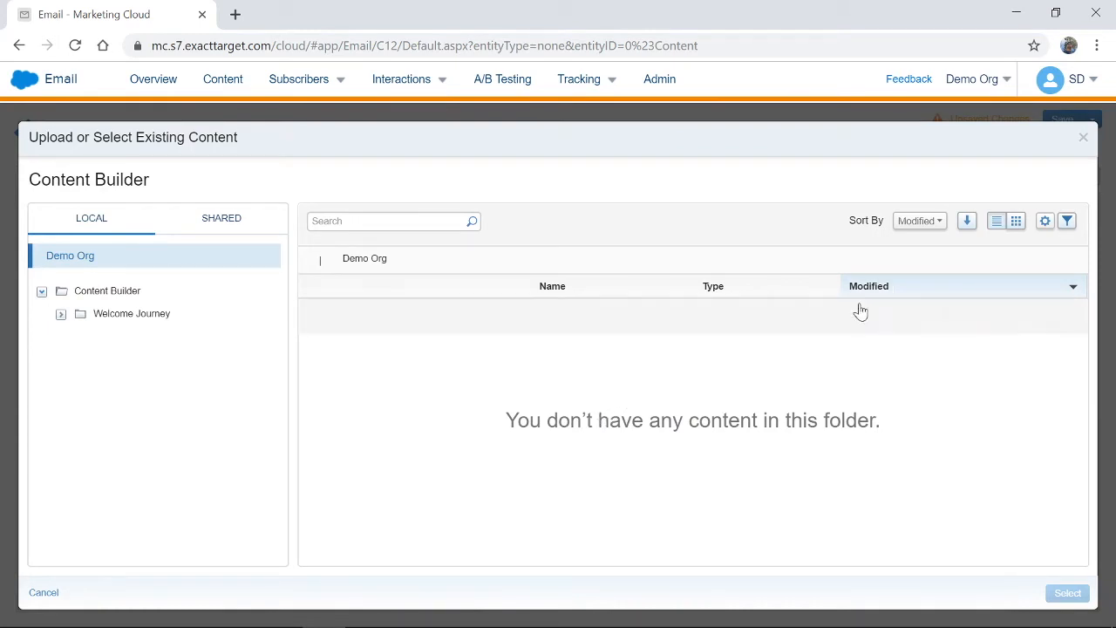
pyautogui.click(1083, 137)
pyautogui.click(1092, 119)
pyautogui.click(23, 133)
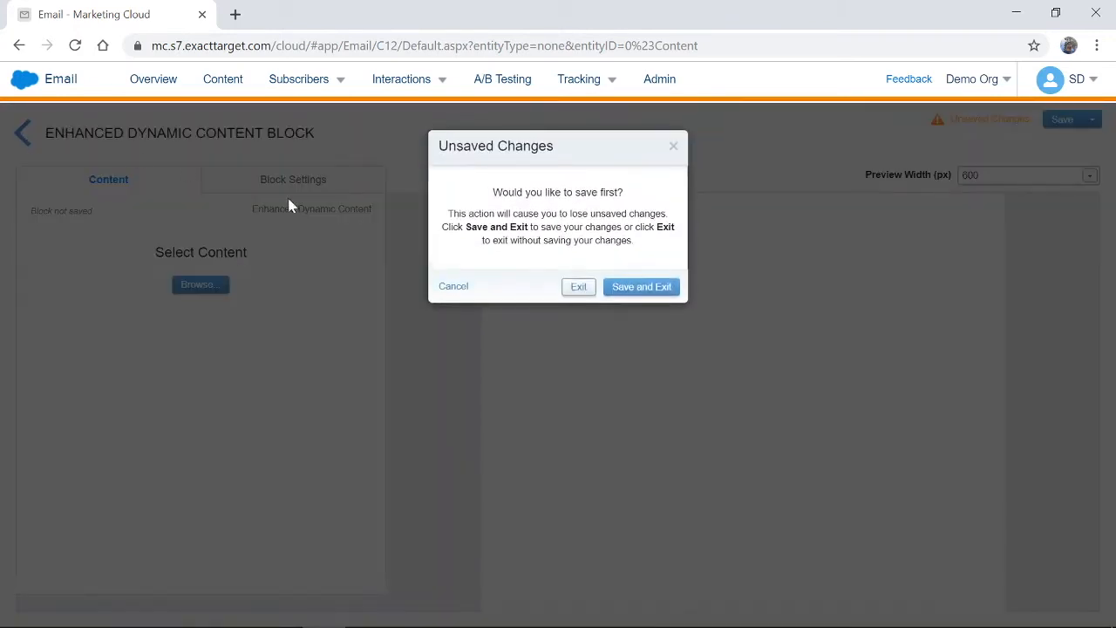
pyautogui.click(578, 287)
# View the File Upload stage of the Enhanced Dynamic Content upload and return to the Content Blocks folder
pyautogui.click(1079, 123)
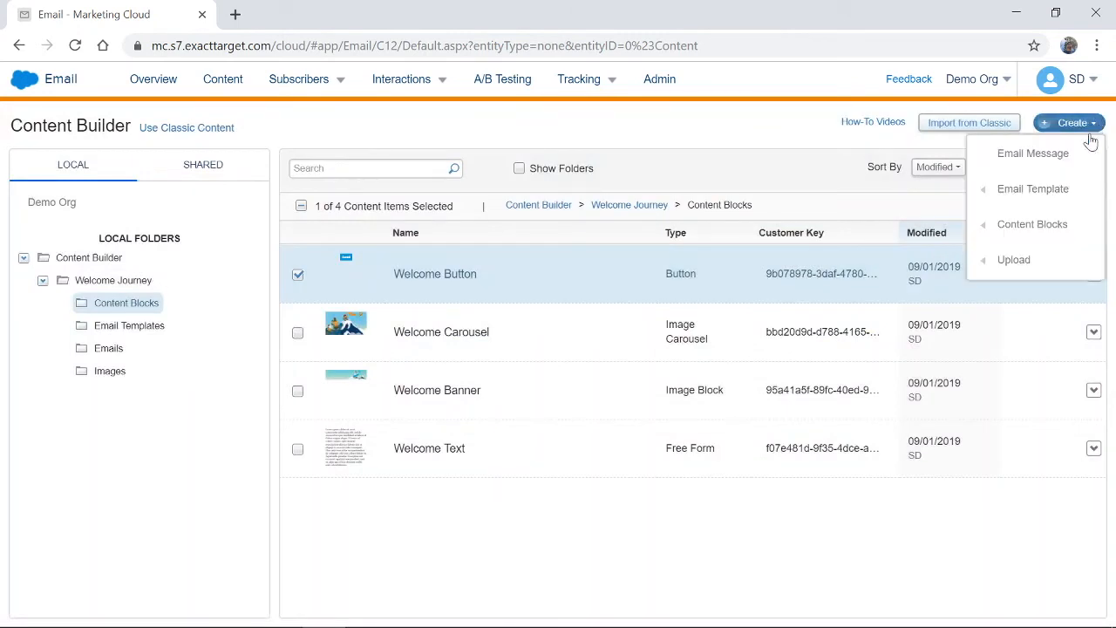
pyautogui.moveTo(1057, 265)
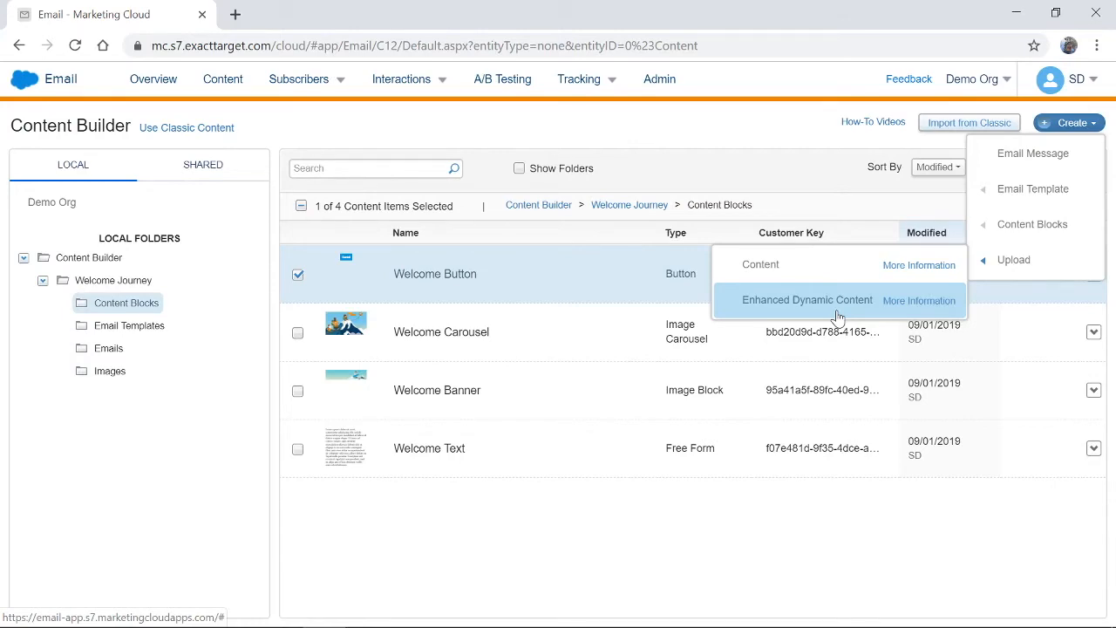
pyautogui.click(837, 300)
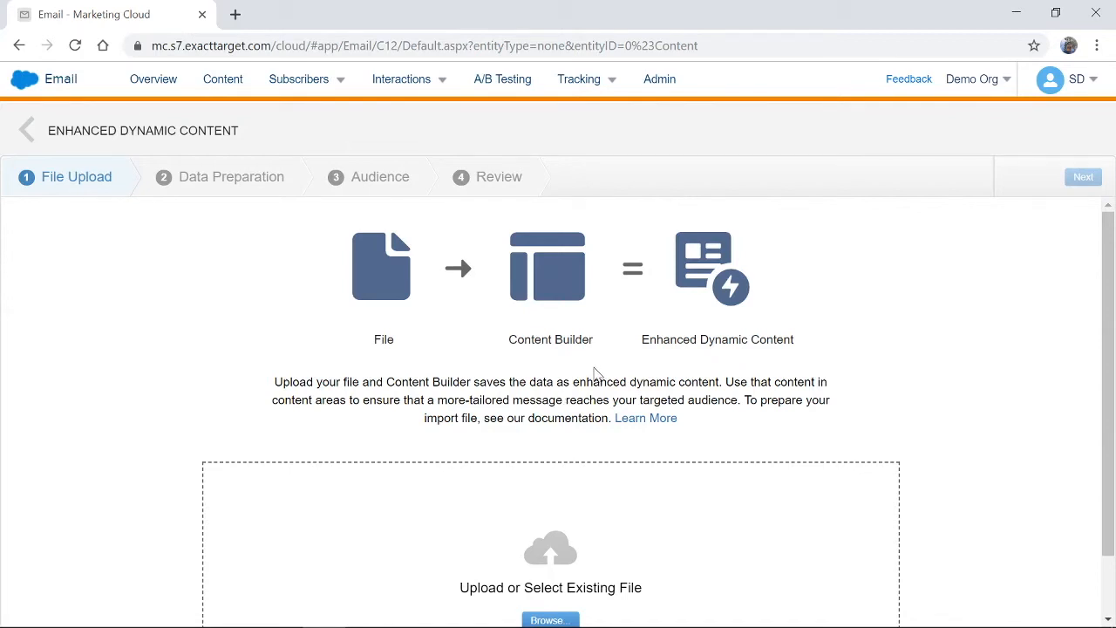
pyautogui.click(27, 139)
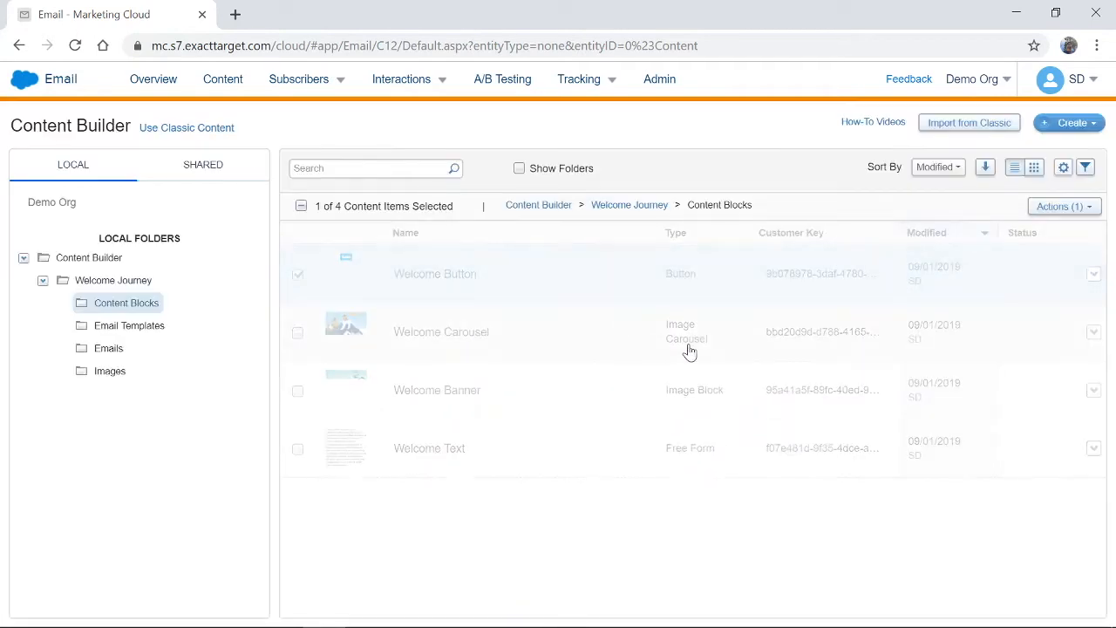
# Create a Social Follow content block in the Content Blocks folder
pyautogui.click(1073, 123)
pyautogui.moveTo(1034, 224)
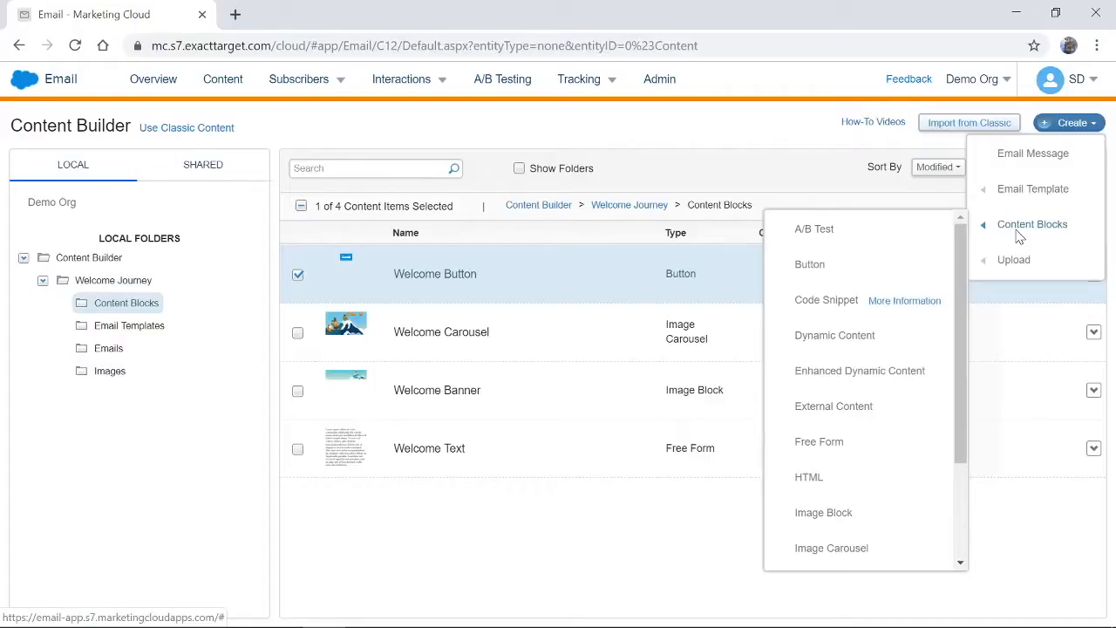
pyautogui.moveTo(963, 232); pyautogui.dragTo(963, 372)
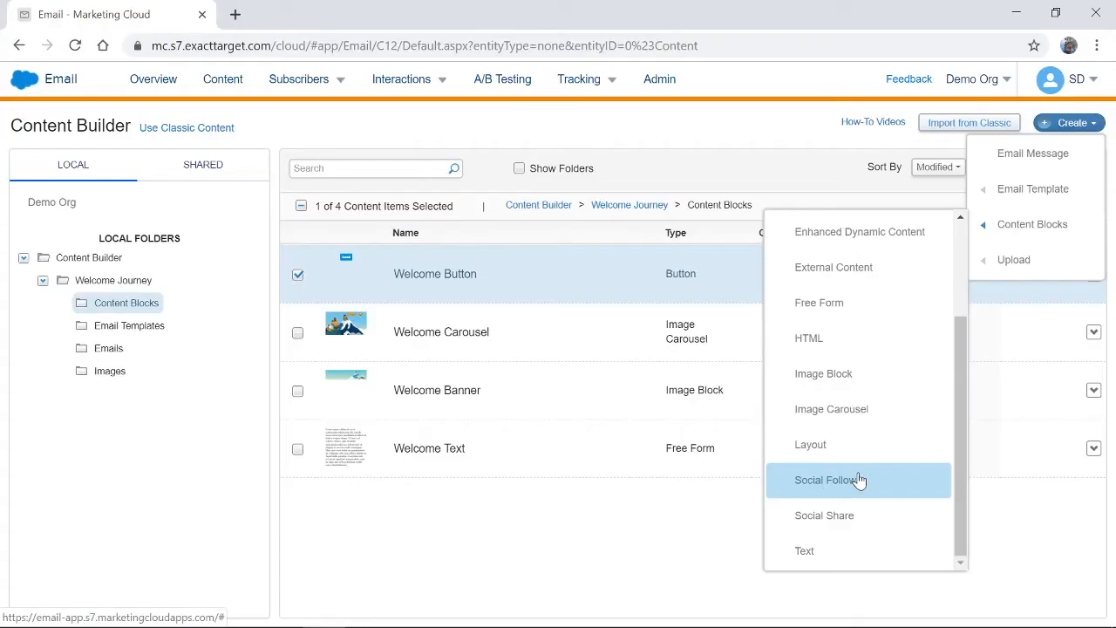
pyautogui.click(859, 480)
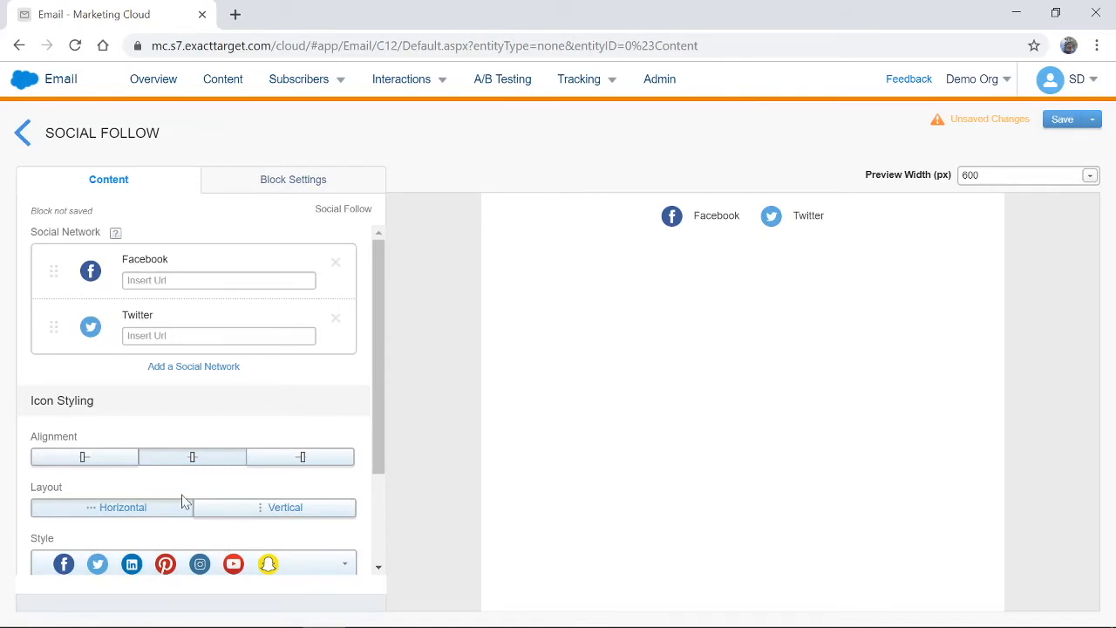
# Save the Social Follow block under the name Welcome Social and exit its editor
pyautogui.click(1094, 122)
pyautogui.click(1015, 142)
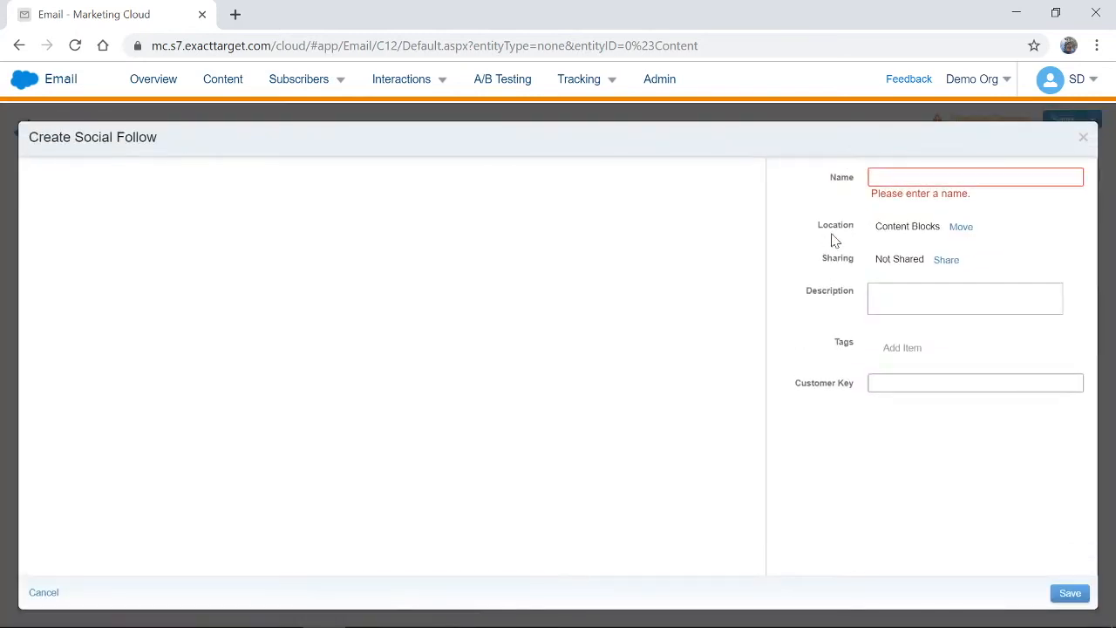
pyautogui.click(958, 183)
pyautogui.write('Welcome Social')
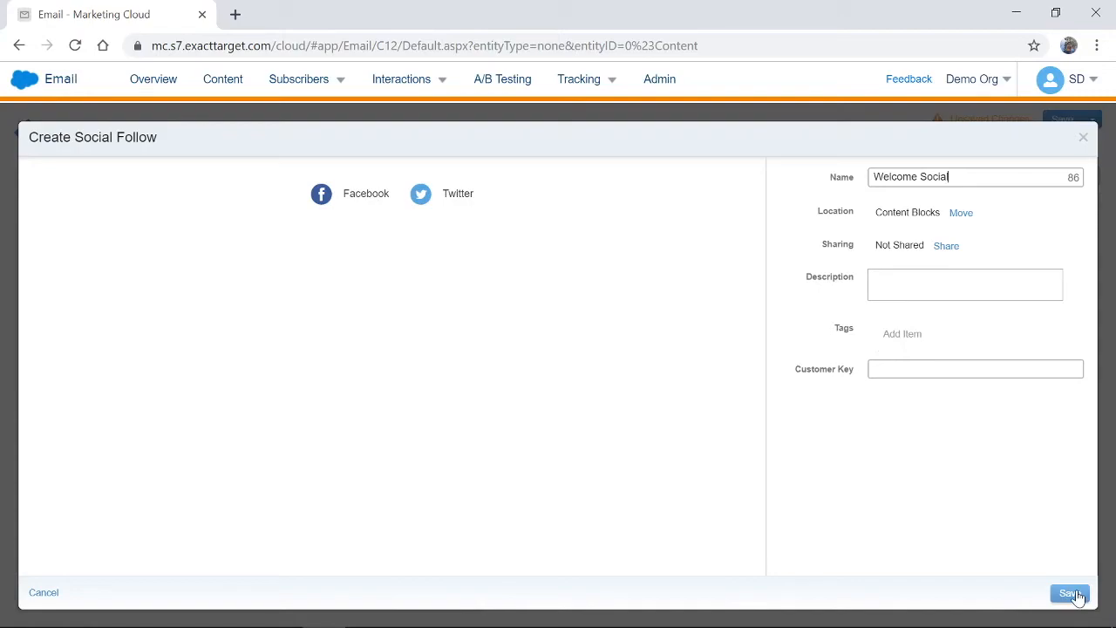
pyautogui.click(1077, 595)
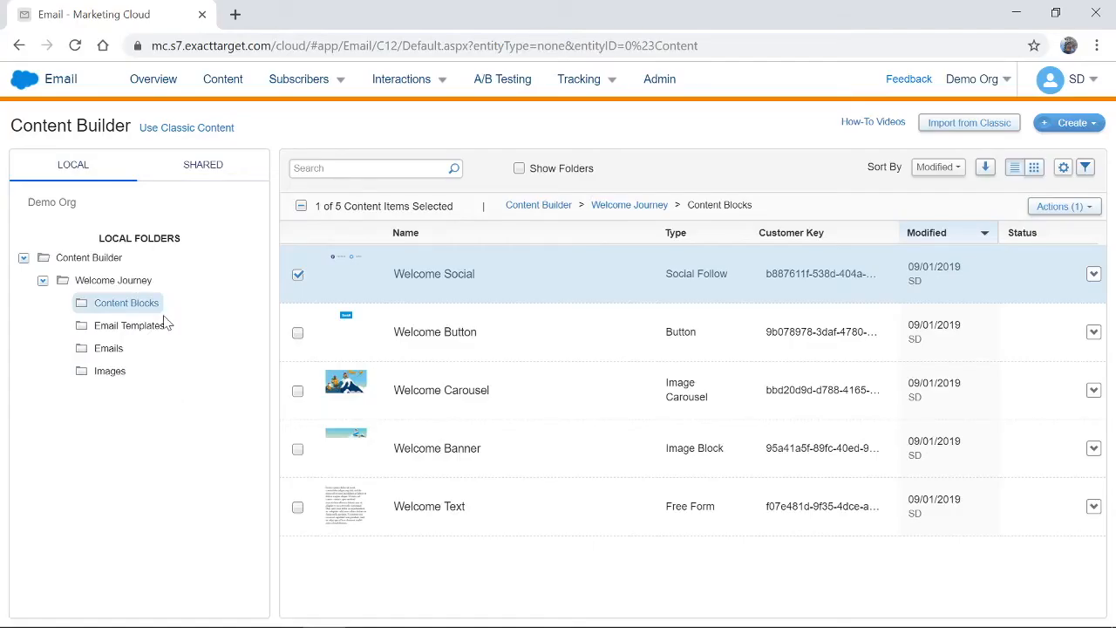
# Create an email template from the existing Basic template Hero 1 Column
pyautogui.click(1074, 123)
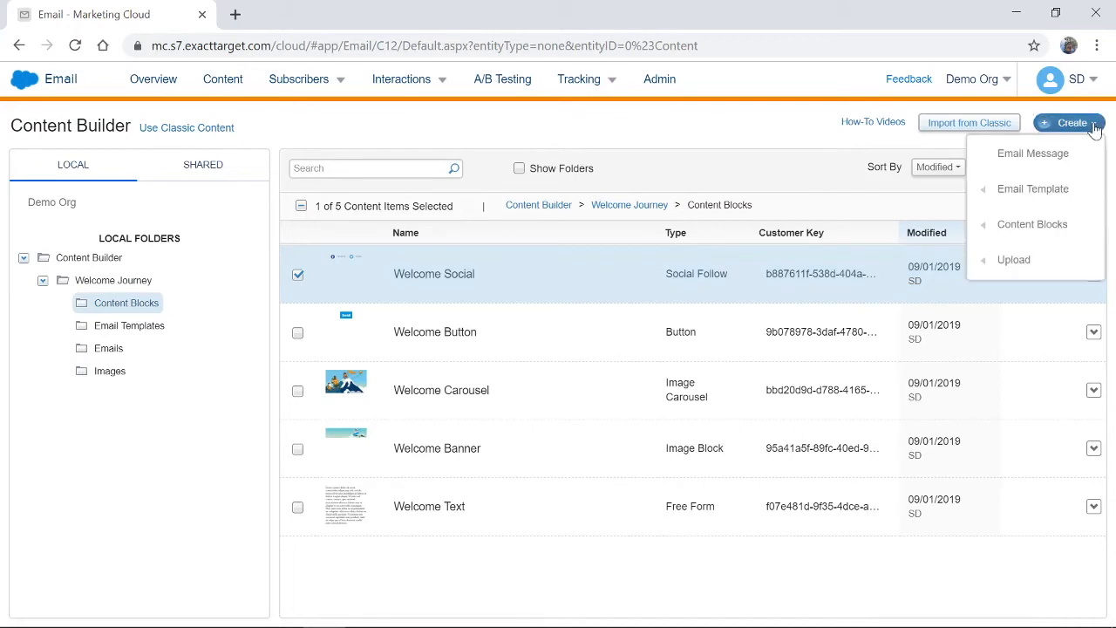
pyautogui.moveTo(1055, 191)
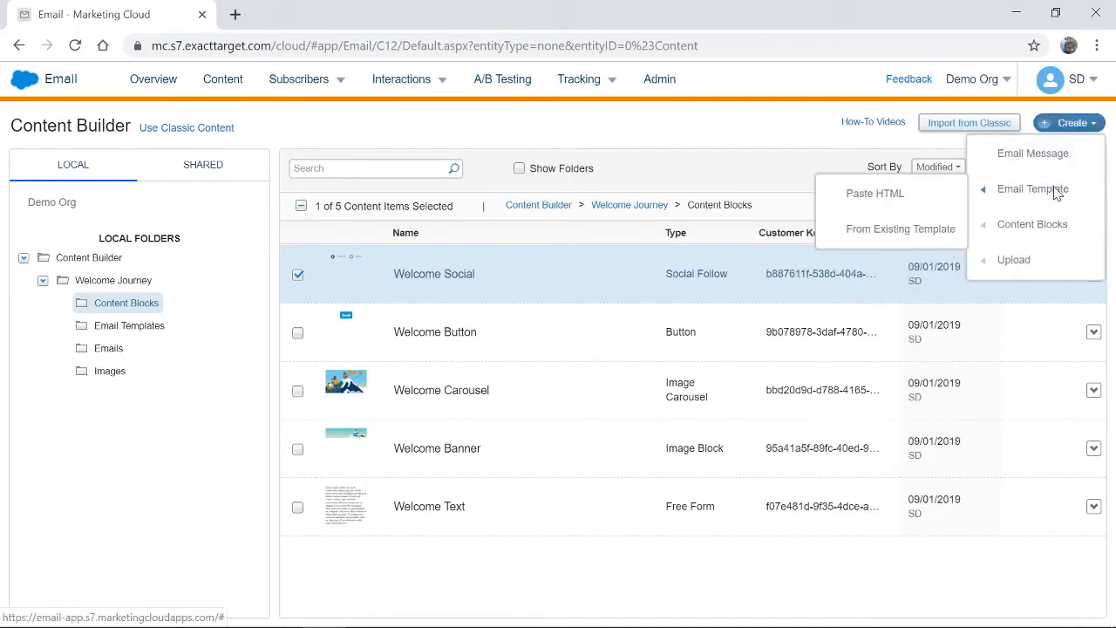
pyautogui.click(917, 229)
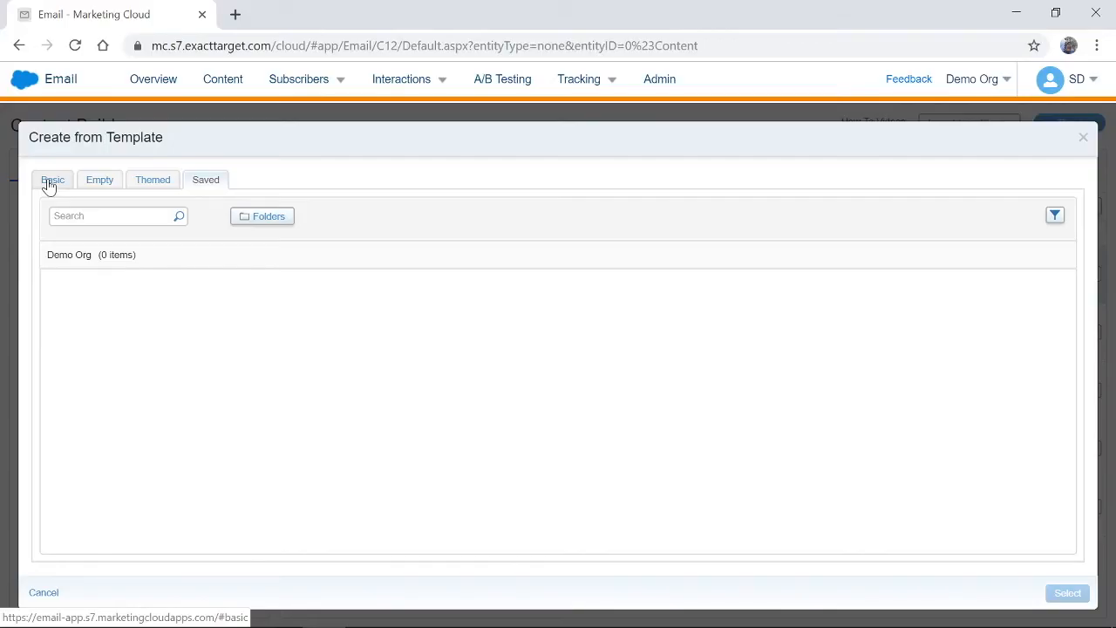
pyautogui.click(50, 184)
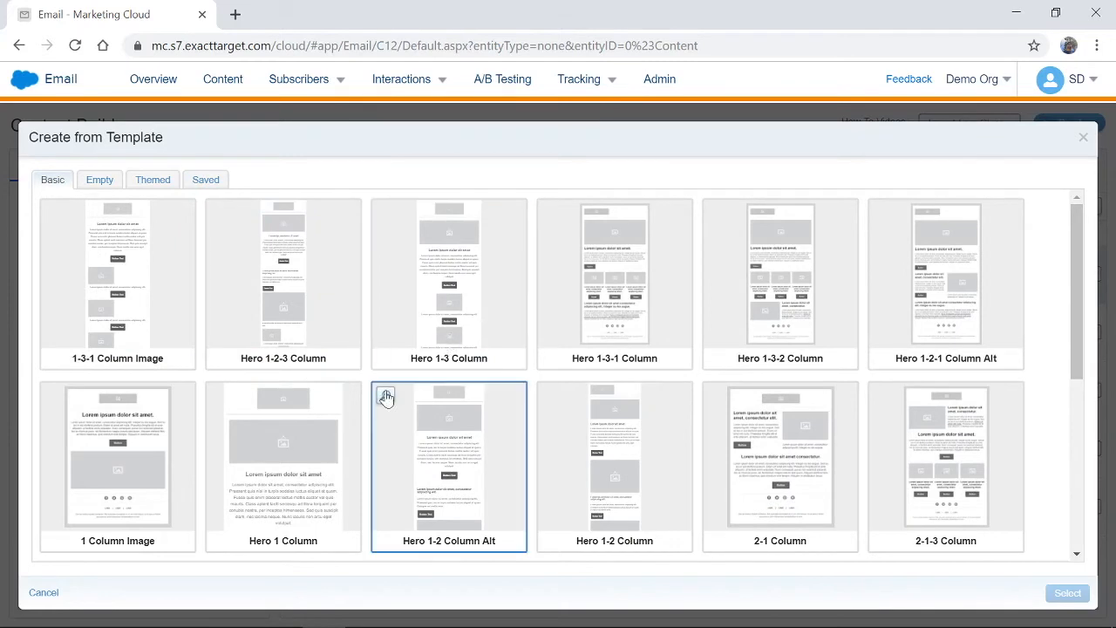
pyautogui.scroll(-1, 518, 422)
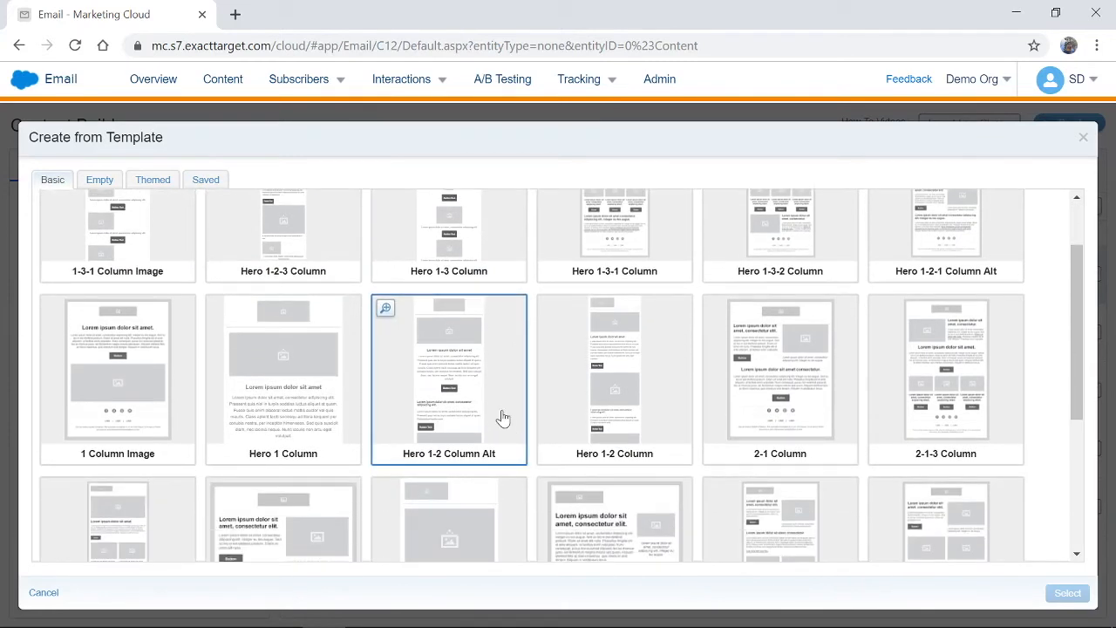
pyautogui.click(264, 399)
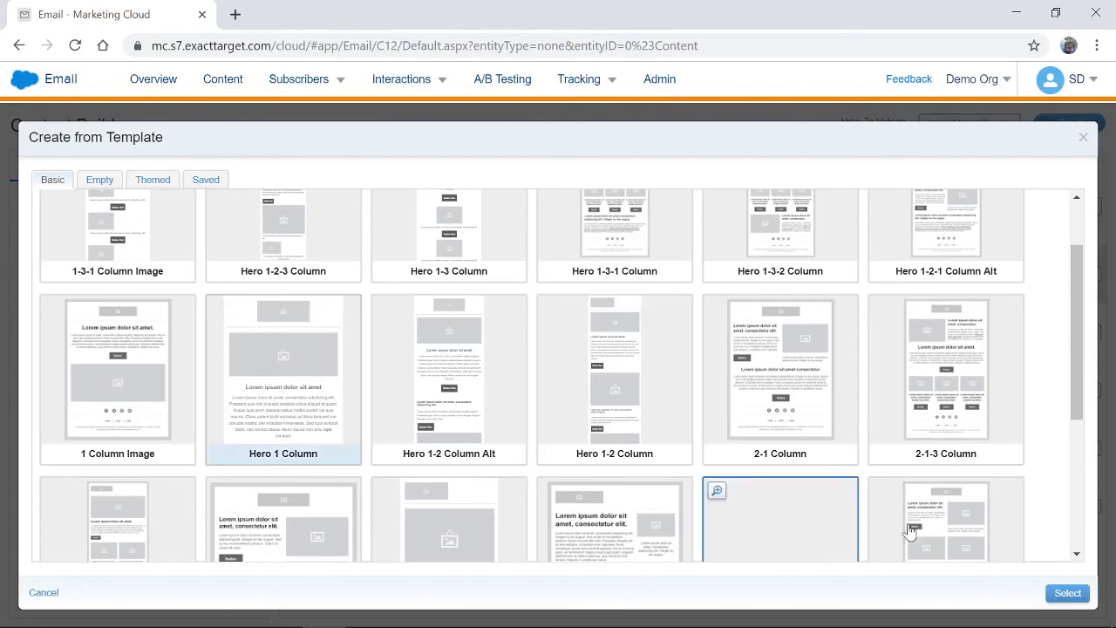
pyautogui.click(1073, 593)
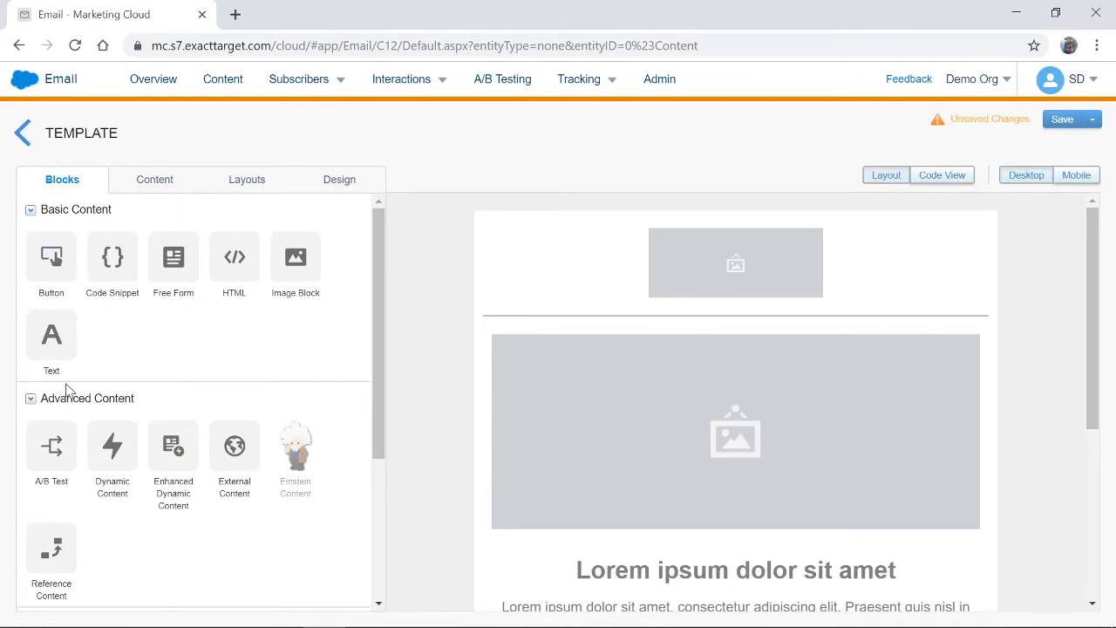
# Examine the template's available blocks, its layout from header to footer, its HTML code and its mobile preview
pyautogui.scroll(-3, 230, 385)
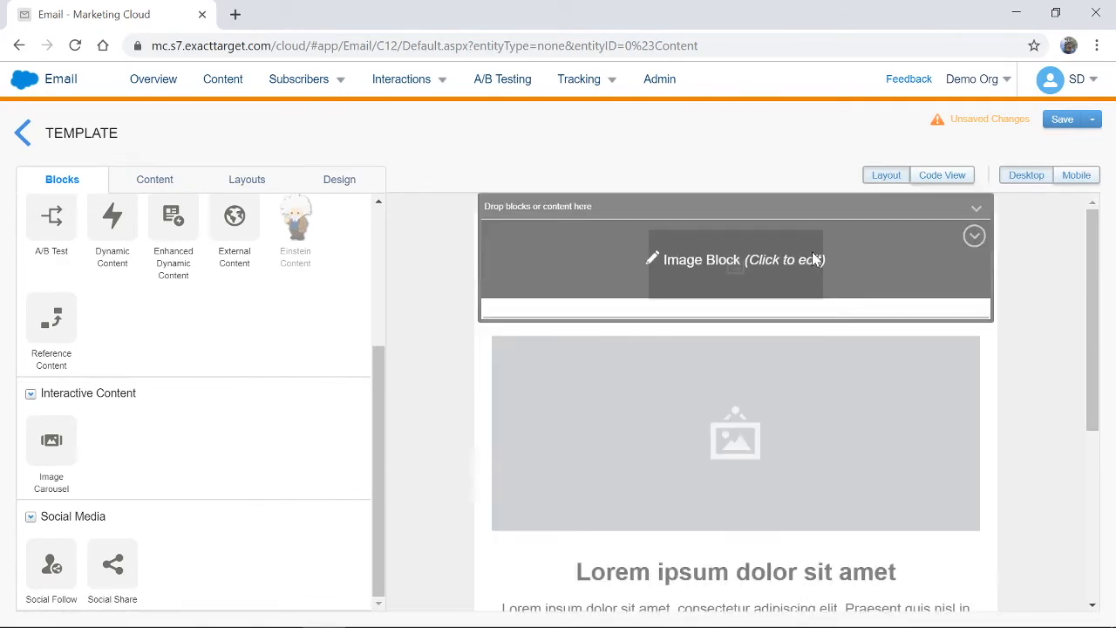
pyautogui.scroll(-3, 824, 384)
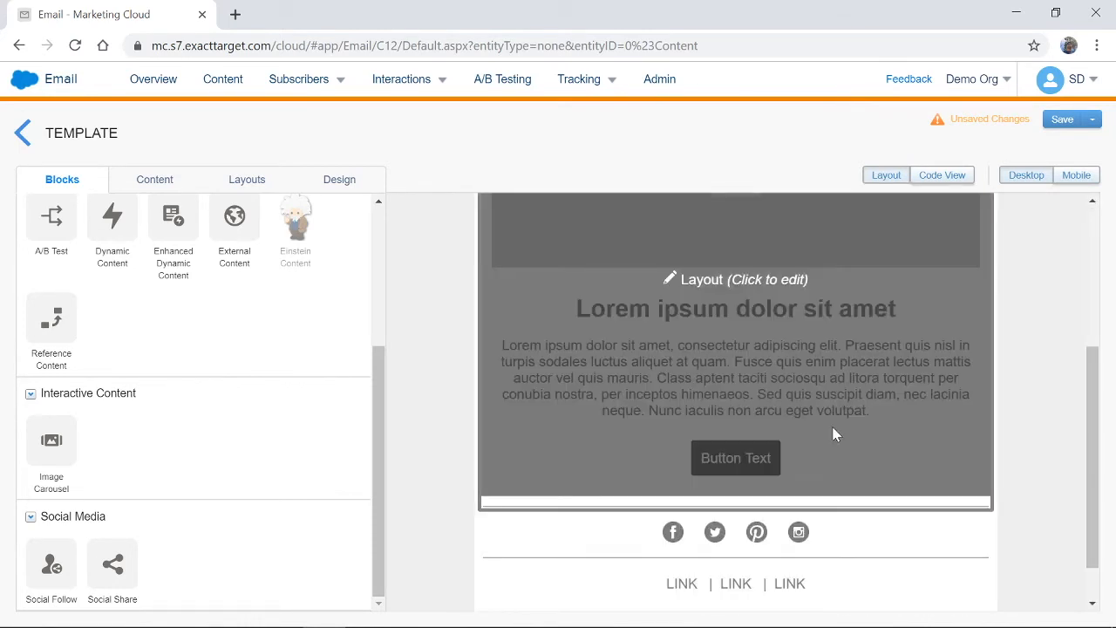
pyautogui.scroll(3, 826, 397)
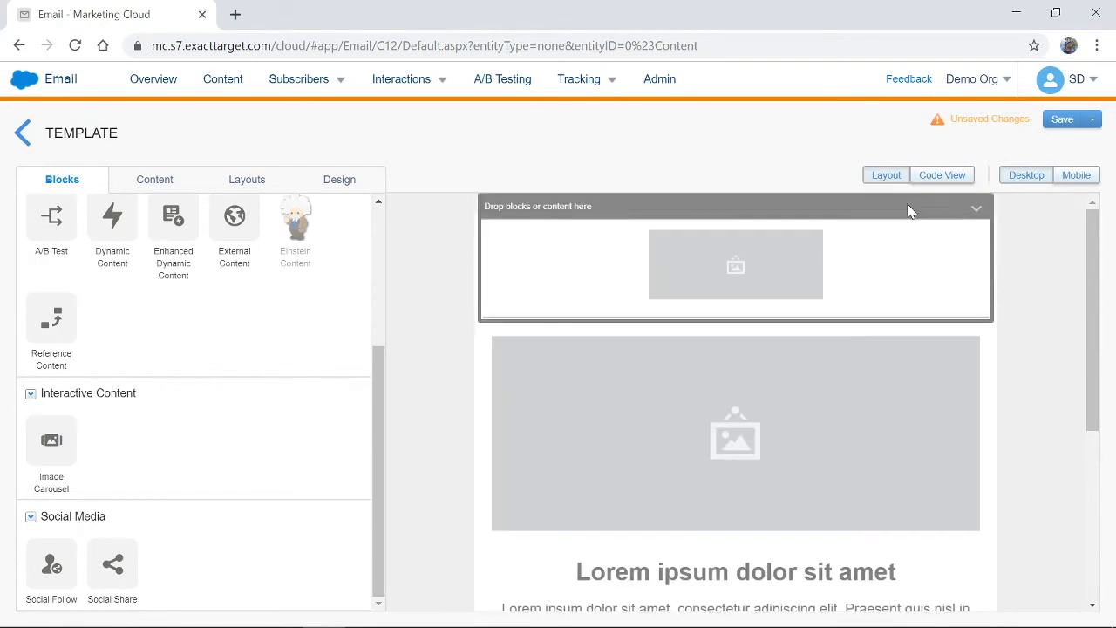
pyautogui.click(948, 185)
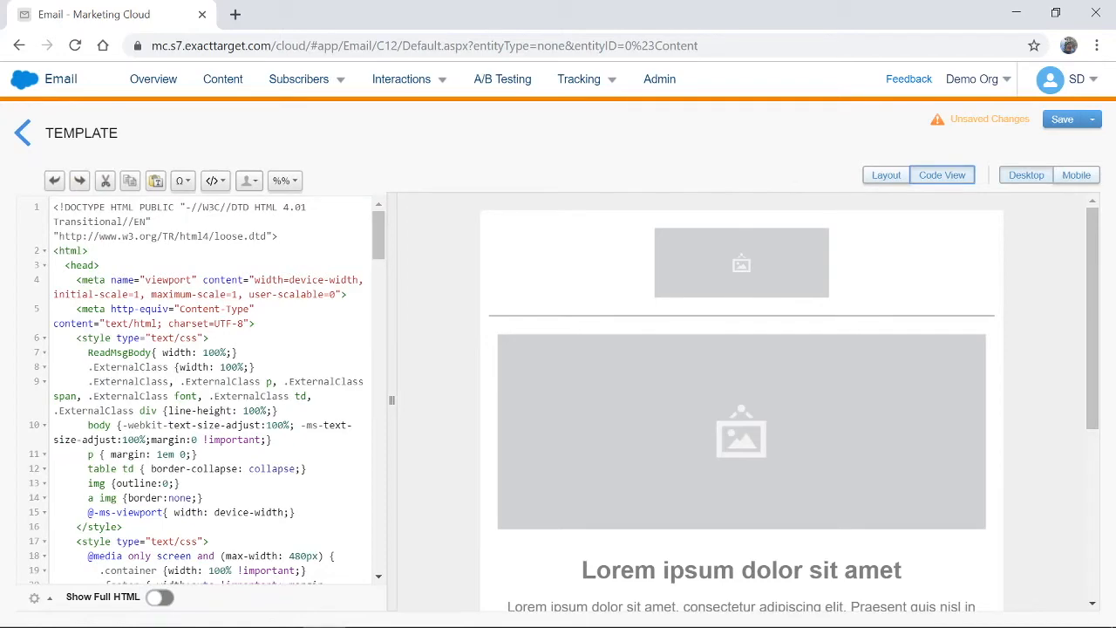
pyautogui.scroll(-20, 207, 394)
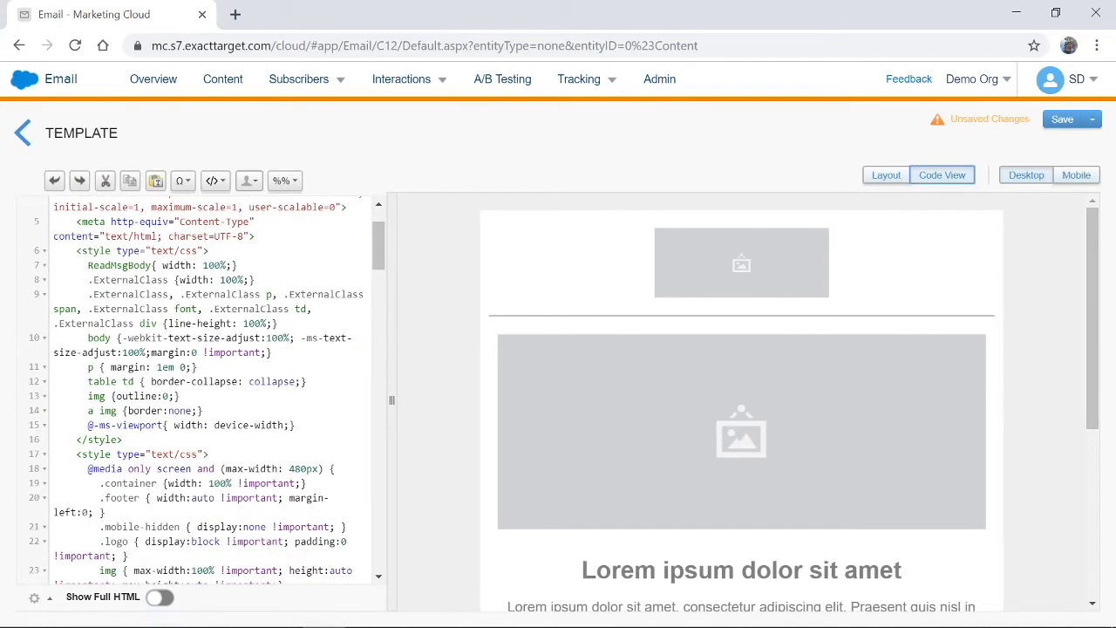
pyautogui.scroll(-20, 208, 393)
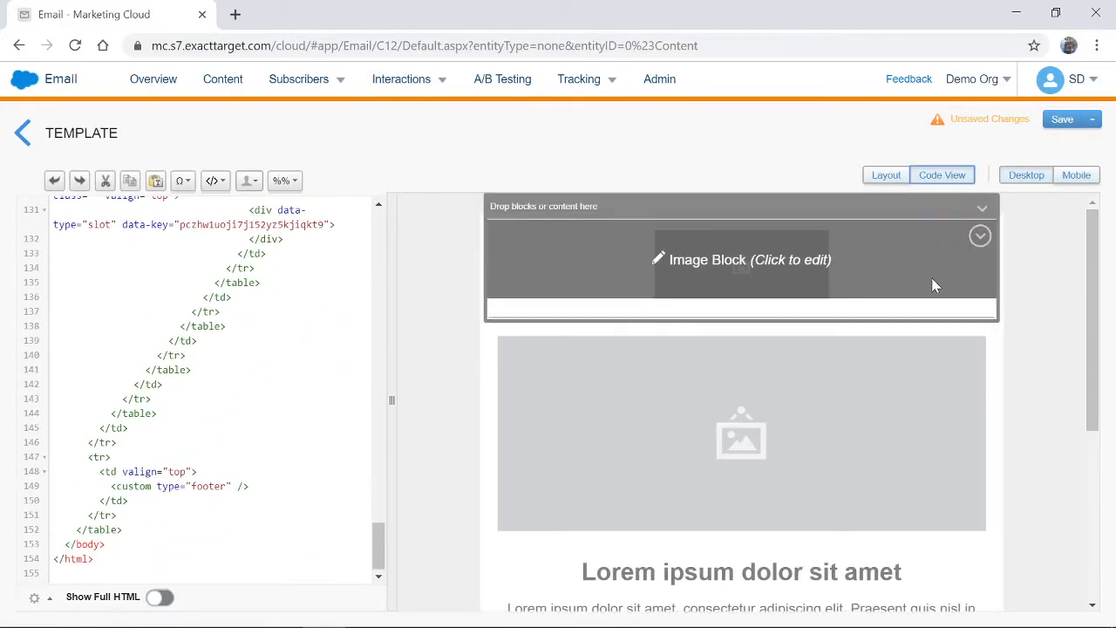
pyautogui.click(1075, 176)
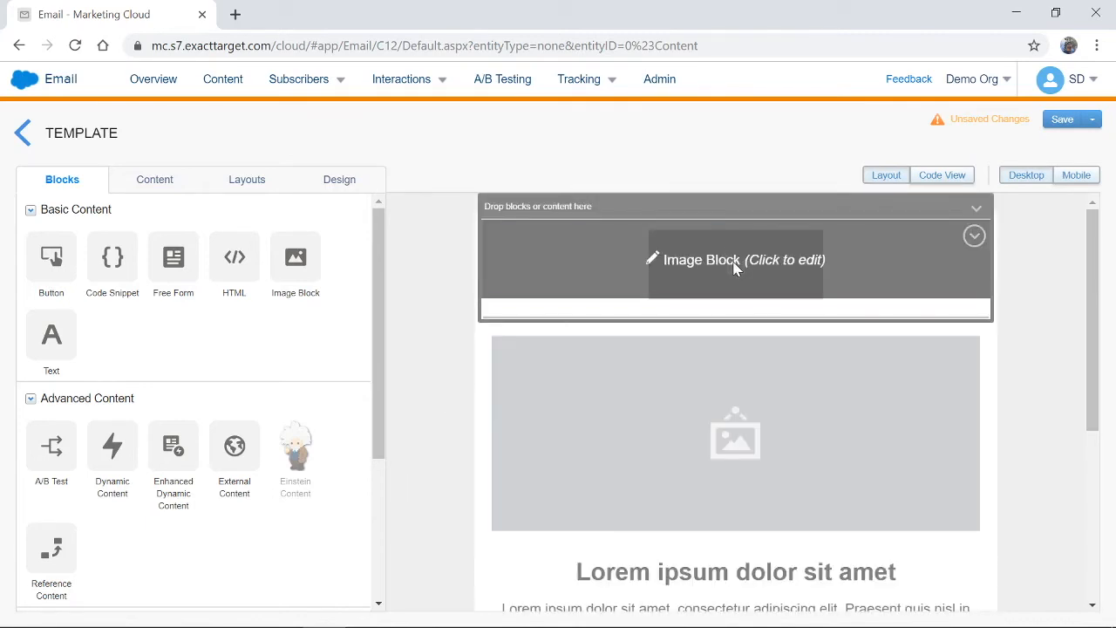
# Replace the placeholder in the template's header image block with Salesforce Logo.png from the Welcome Journey Images folder
pyautogui.click(735, 268)
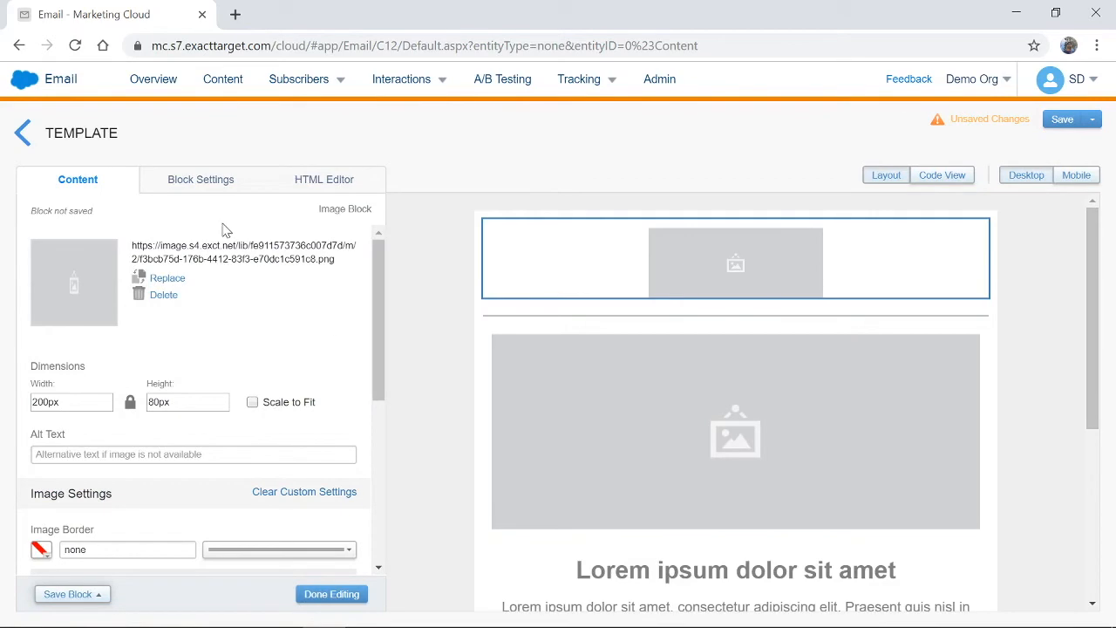
pyautogui.click(173, 283)
pyautogui.click(128, 411)
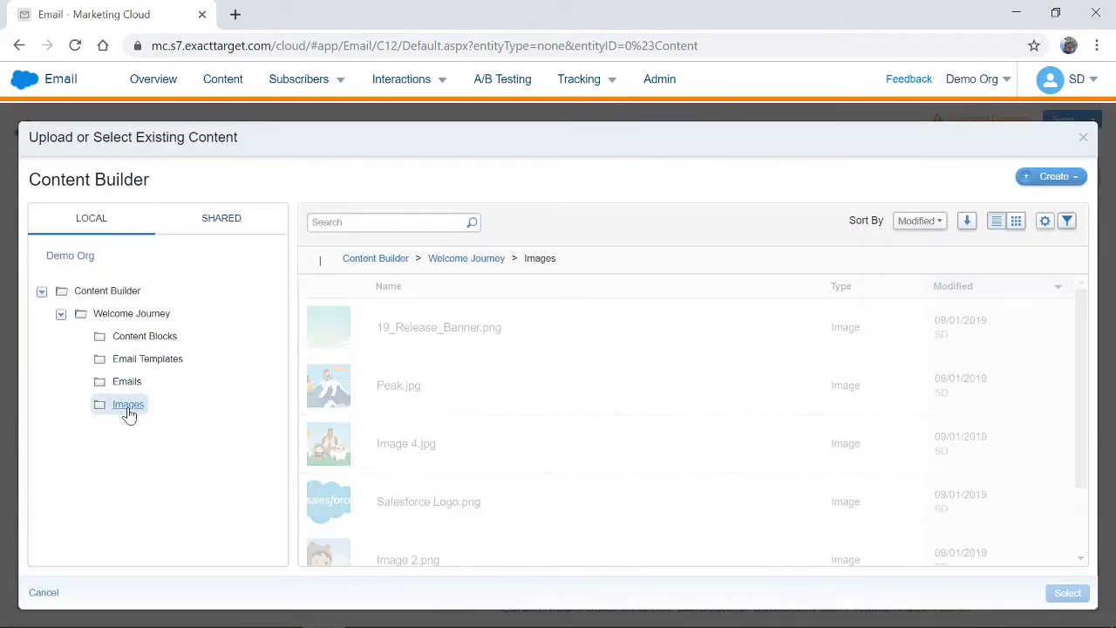
pyautogui.click(423, 514)
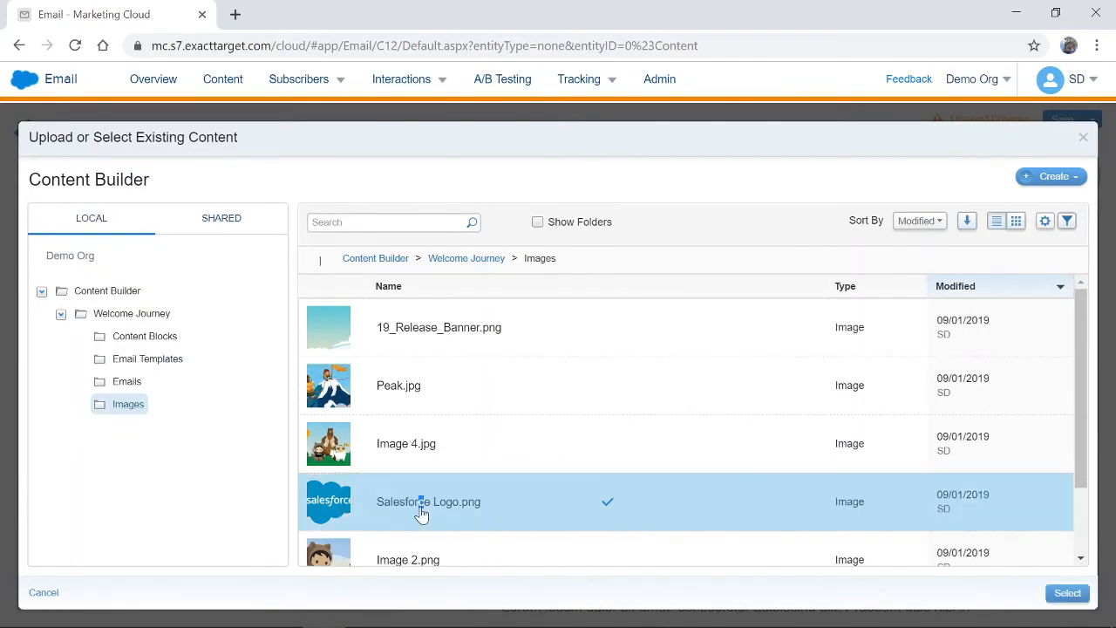
pyautogui.click(1069, 595)
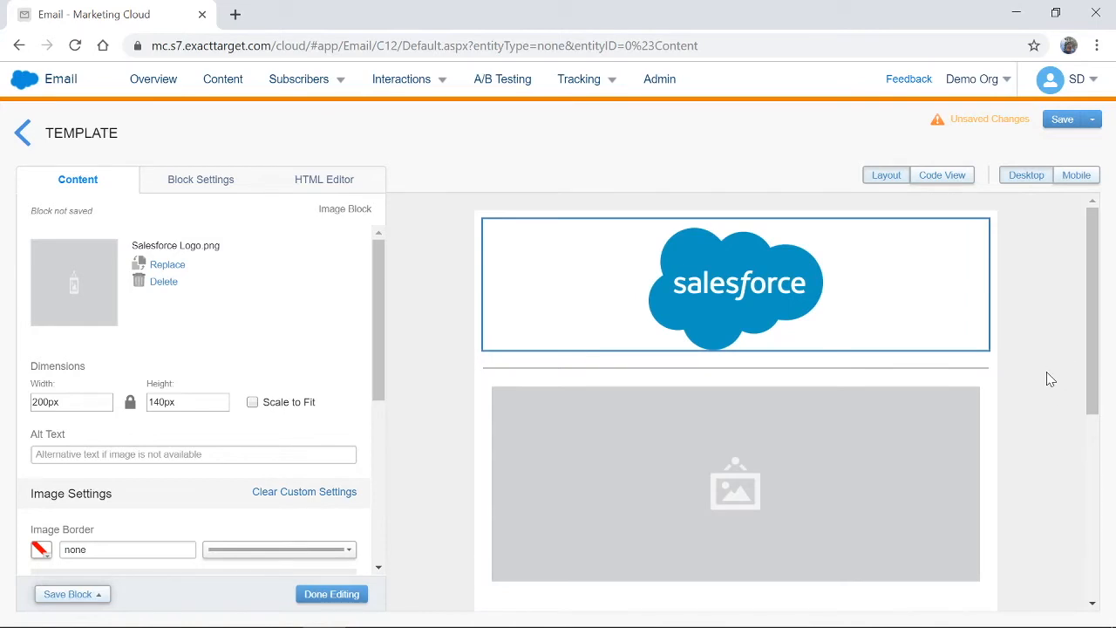
# Insert the saved Welcome Carousel block into the layout below the logo, above the large image placeholder
pyautogui.scroll(-1, 1048, 381)
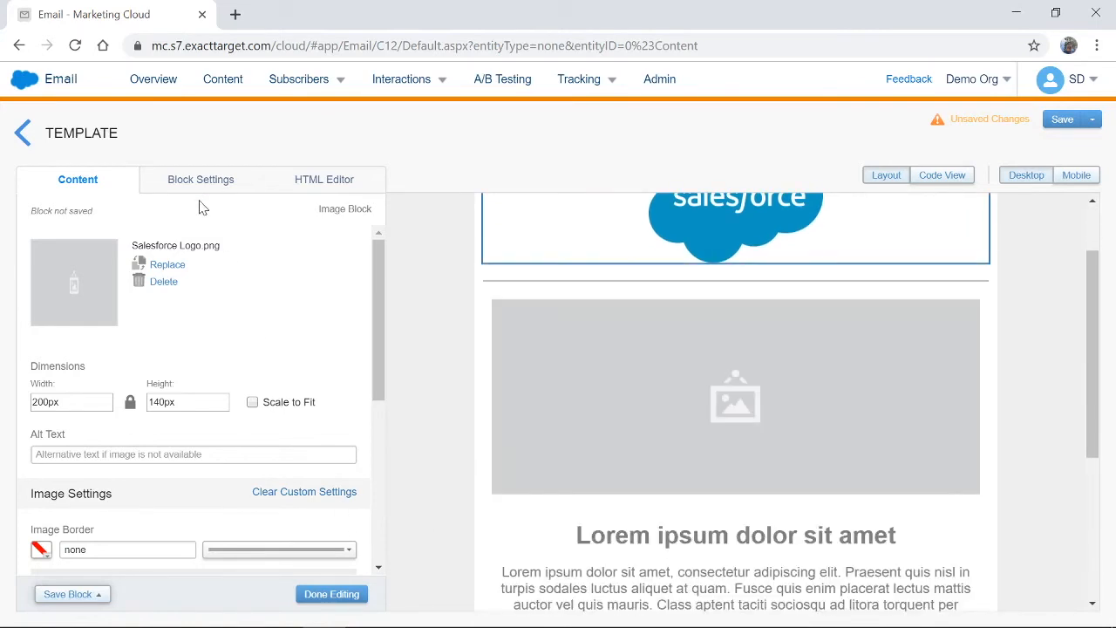
pyautogui.click(495, 342)
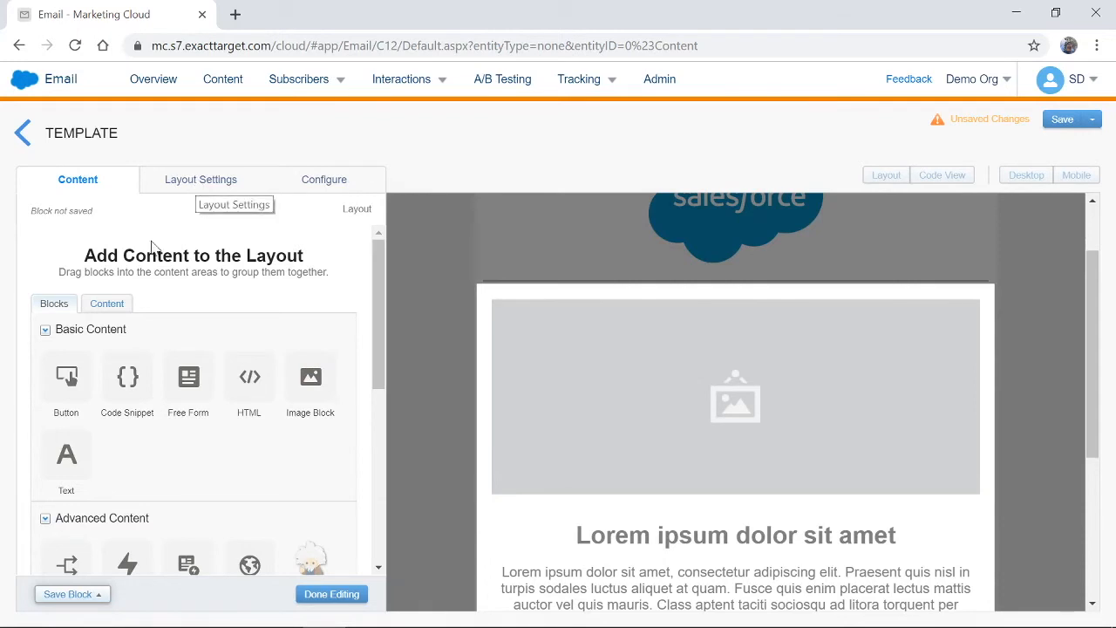
pyautogui.click(104, 310)
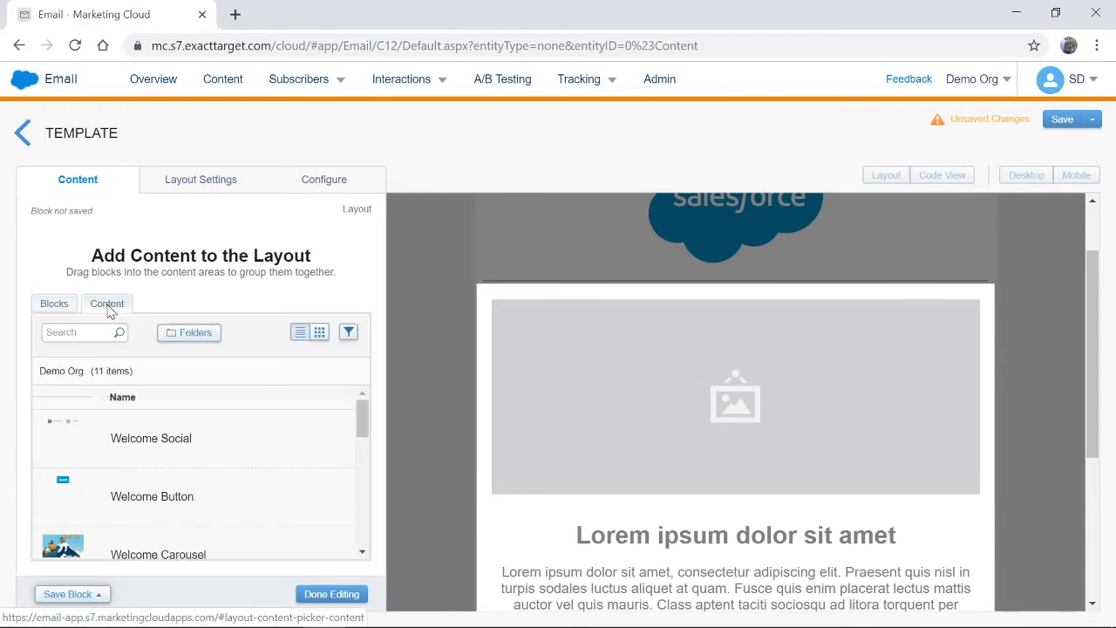
pyautogui.moveTo(366, 424); pyautogui.dragTo(363, 448)
pyautogui.moveTo(139, 441); pyautogui.dragTo(648, 396)
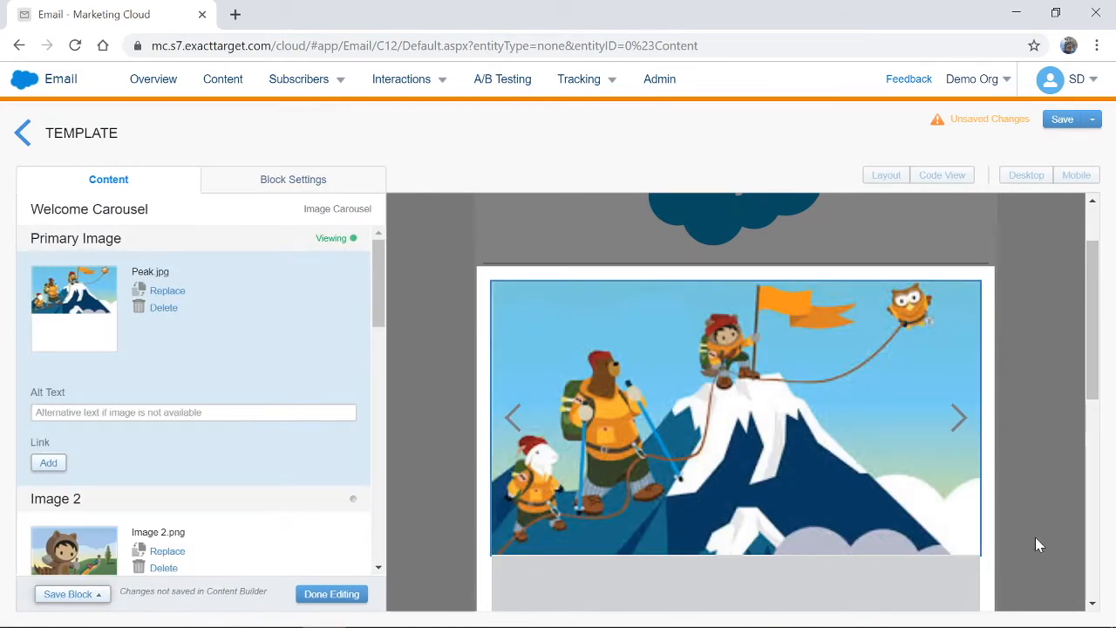
# Give the Welcome Carousel block a 6 px border on all sides
pyautogui.click(256, 186)
pyautogui.scroll(-2, 175, 364)
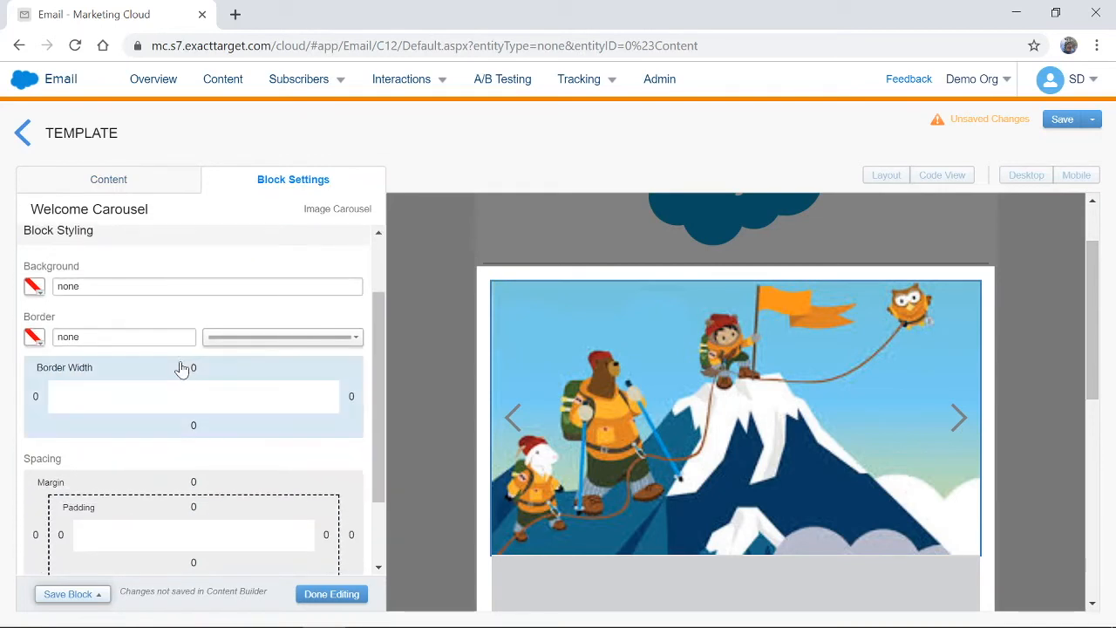
pyautogui.click(197, 377)
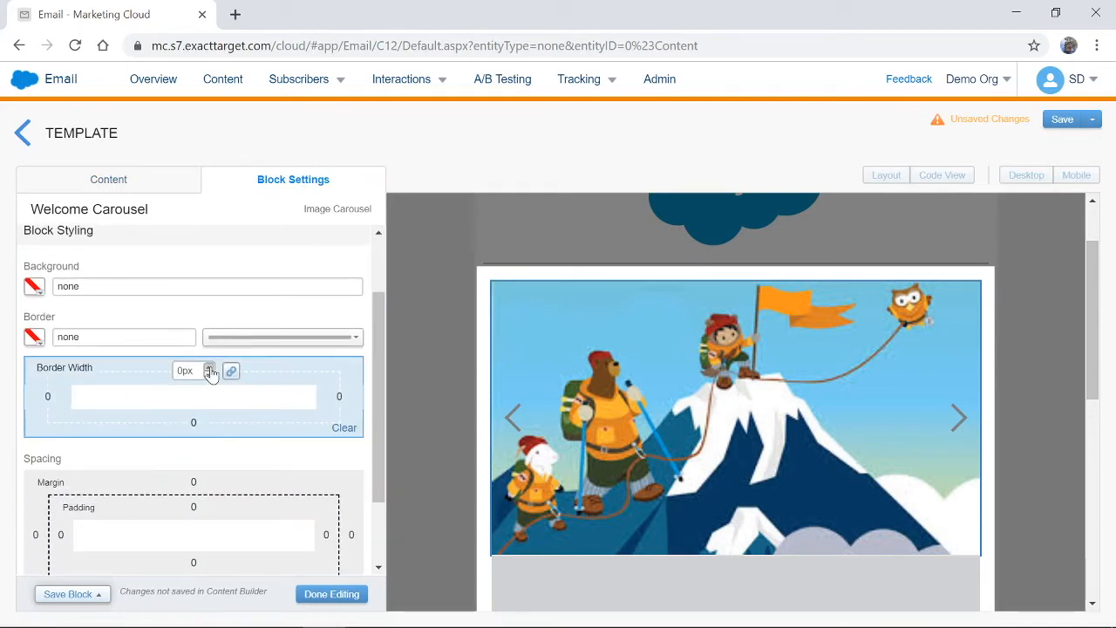
pyautogui.click(209, 368)
pyautogui.click(209, 368)
pyautogui.click(209, 368)
pyautogui.click(209, 368)
pyautogui.click(209, 368)
# Set the Welcome Carousel block's margin to 6 px on all sides
pyautogui.scroll(-1, 206, 403)
pyautogui.scroll(-1, 206, 403)
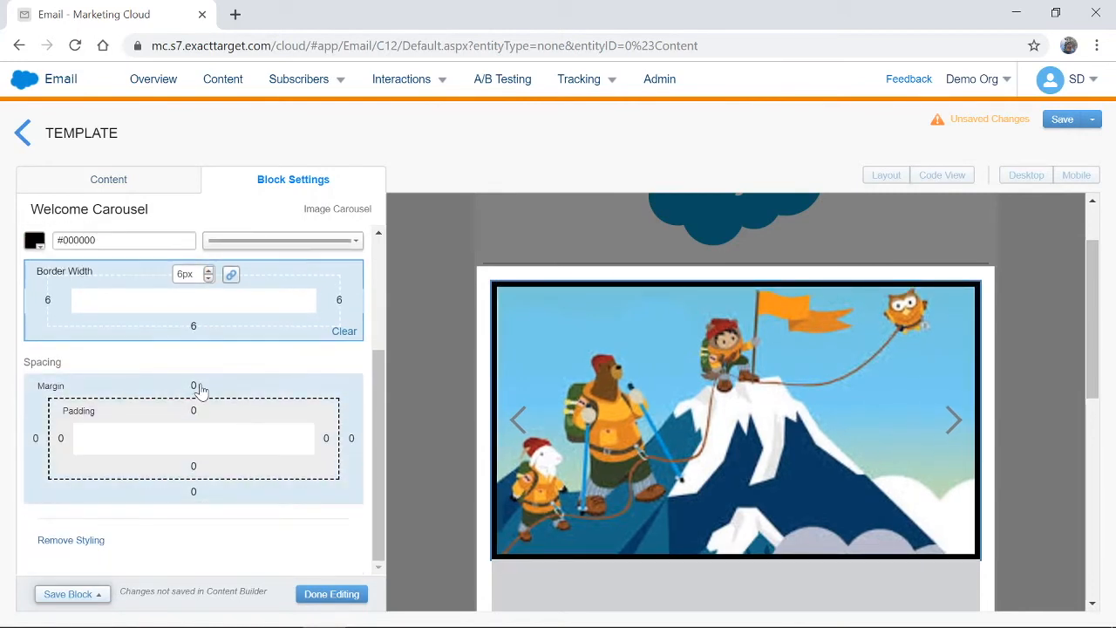
pyautogui.click(200, 386)
pyautogui.click(208, 385)
pyautogui.click(208, 386)
pyautogui.click(209, 385)
pyautogui.click(208, 386)
pyautogui.click(208, 385)
# Set the Welcome Carousel block's padding to 3 px on all sides
pyautogui.moveTo(189, 467); pyautogui.dragTo(267, 469)
pyautogui.click(208, 402)
pyautogui.click(208, 402)
pyautogui.click(208, 402)
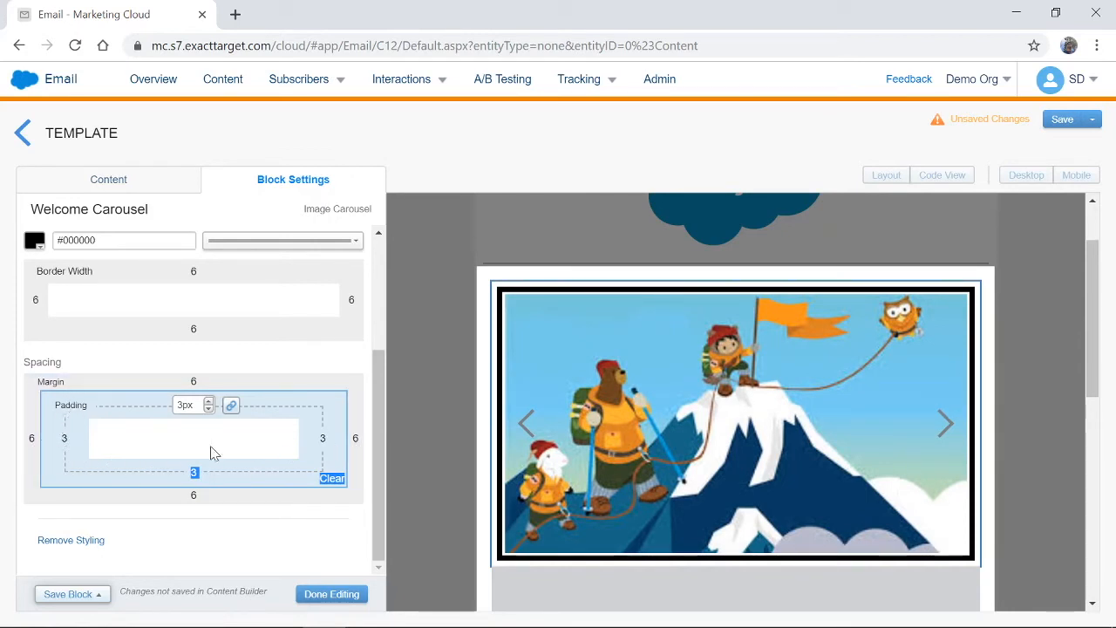
pyautogui.click(231, 407)
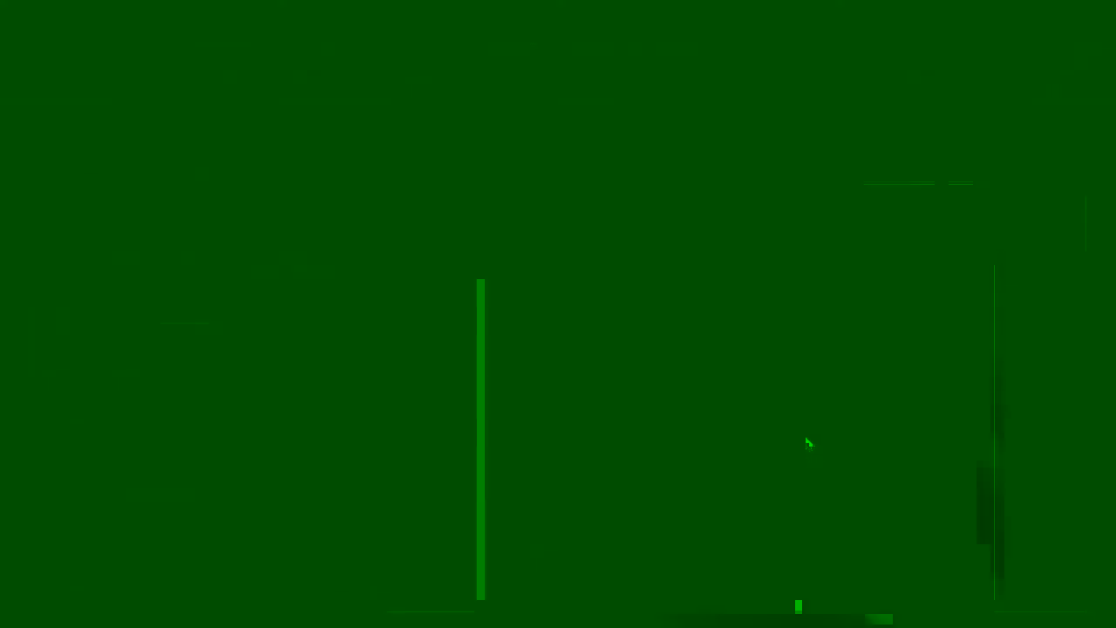
# Replace the heading of the text block below the carousel with "WELCOME TO SALESFORCE MARKETING CLOUD" on its own line above the paragraph
pyautogui.click(757, 385)
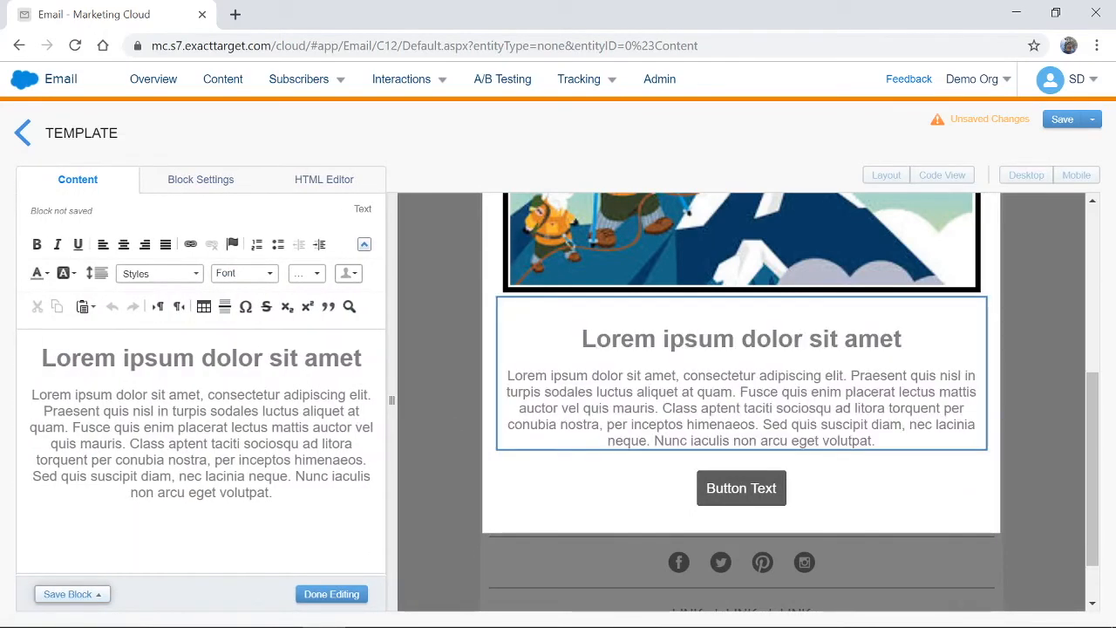
pyautogui.tripleClick(236, 357)
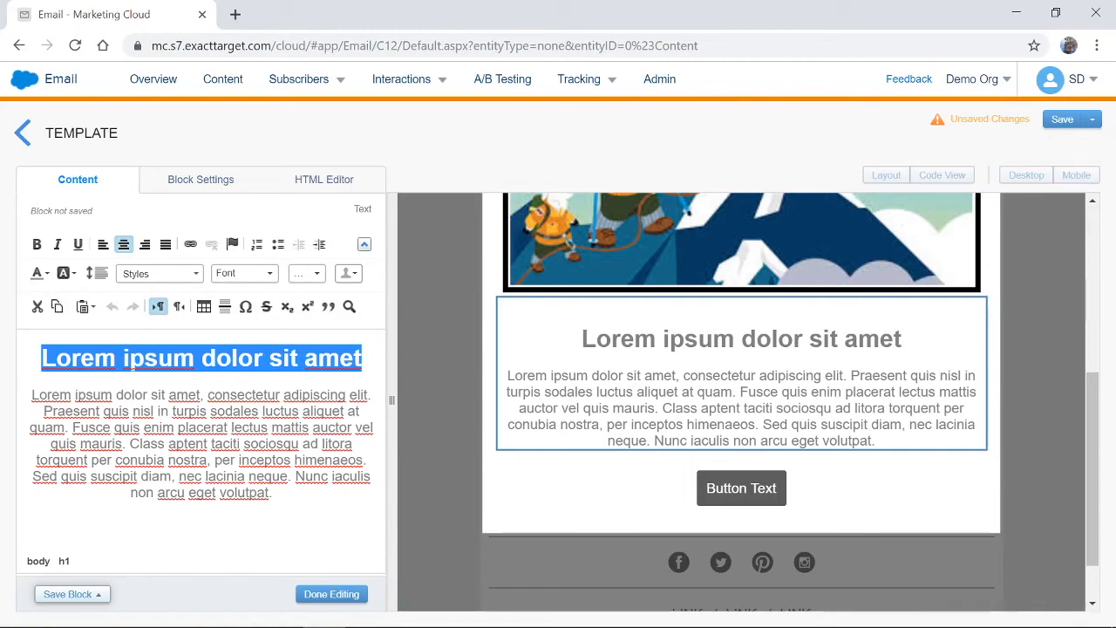
pyautogui.write('WELCOME TO sAL')
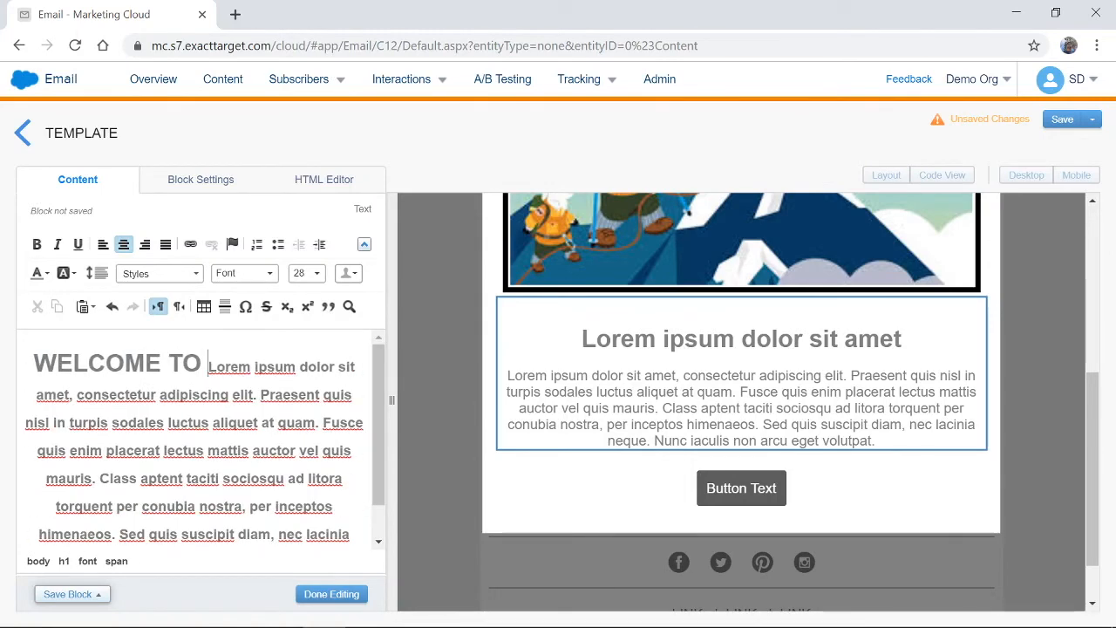
pyautogui.press('BackSpace')
pyautogui.press('BackSpace')
pyautogui.press('BackSpace')
pyautogui.write('SA')
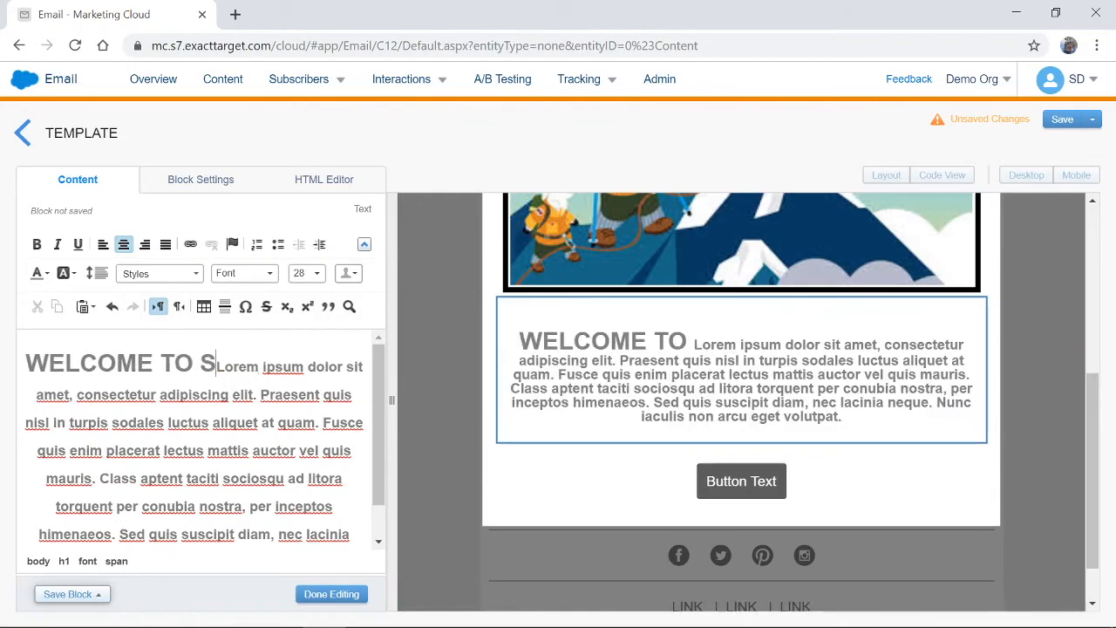
pyautogui.write('LESFORCE ')
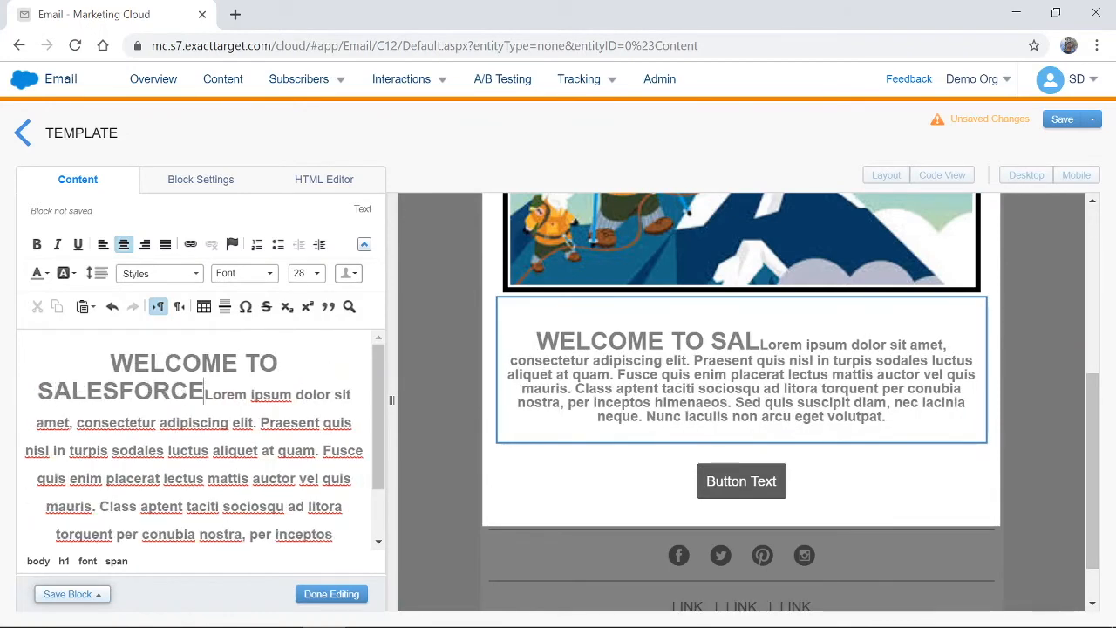
pyautogui.write('M')
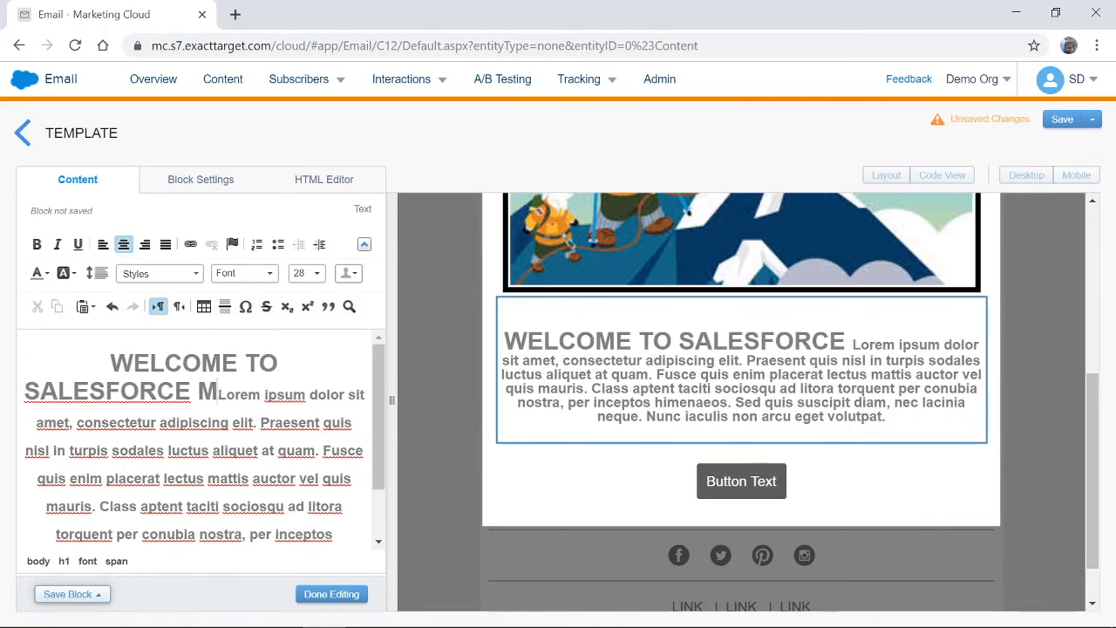
pyautogui.write('ARKETING CLOUD')
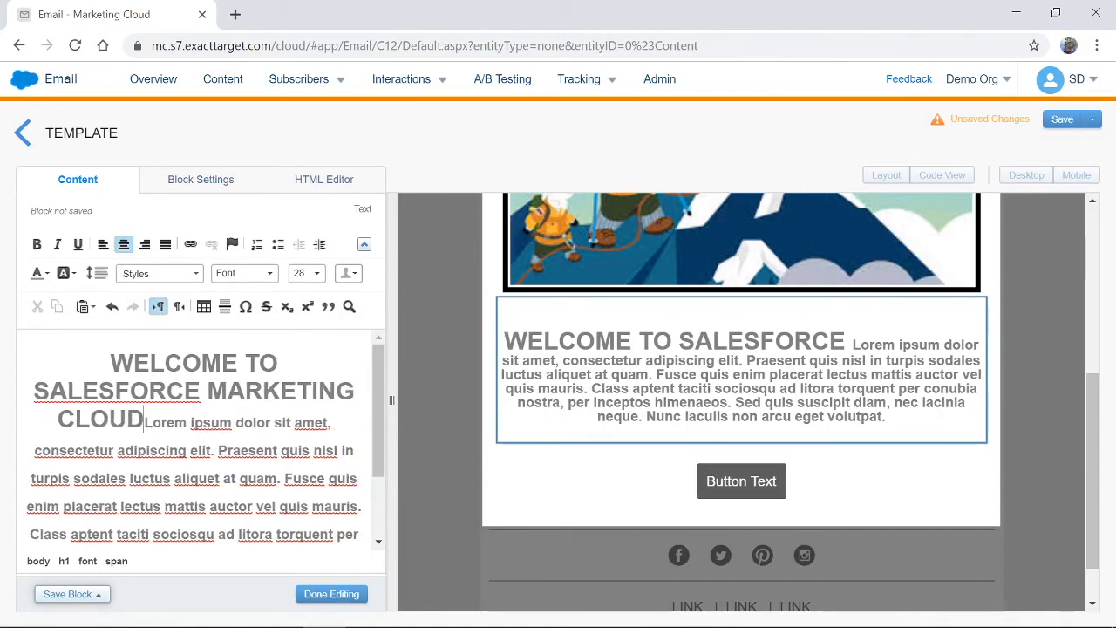
pyautogui.press('Return')
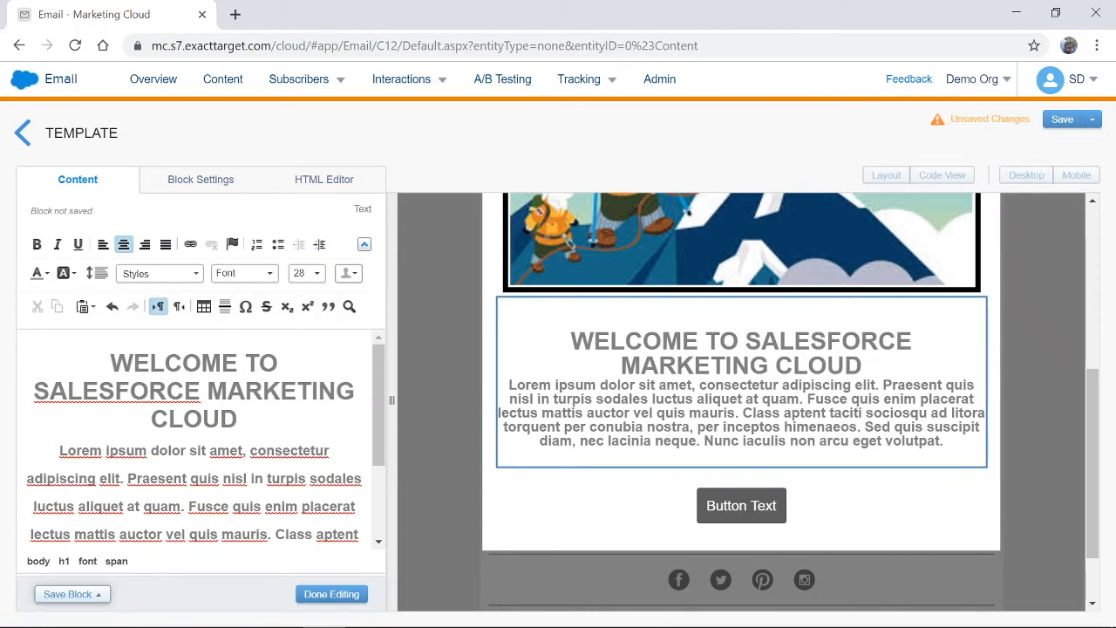
# Finish editing the welcome heading and paragraph text block below the carousel
pyautogui.scroll(-1, 196, 436)
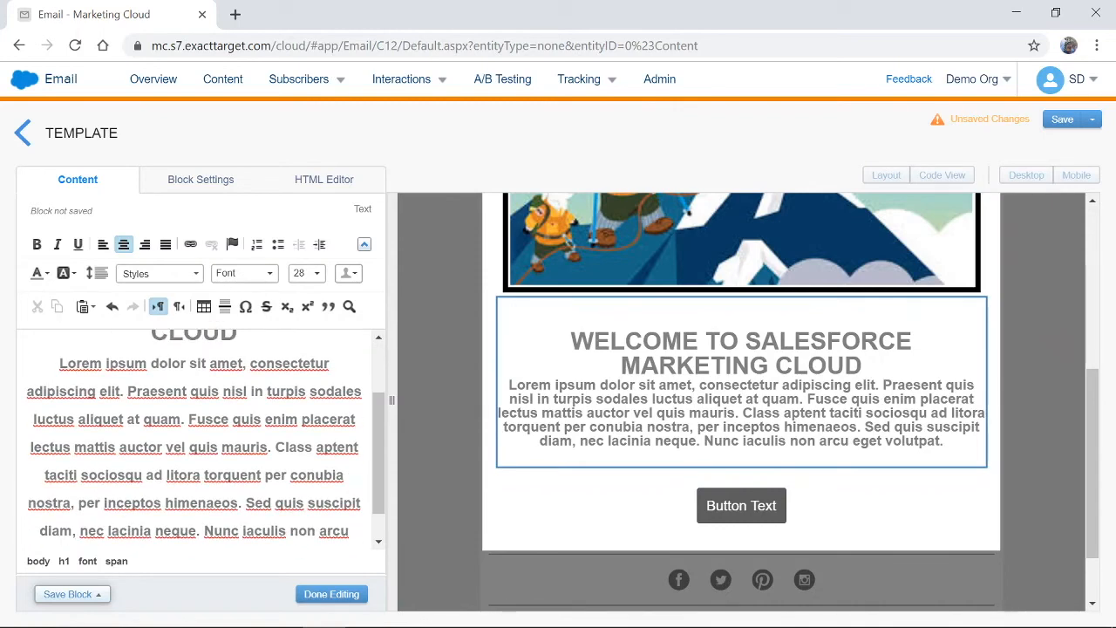
pyautogui.click(318, 591)
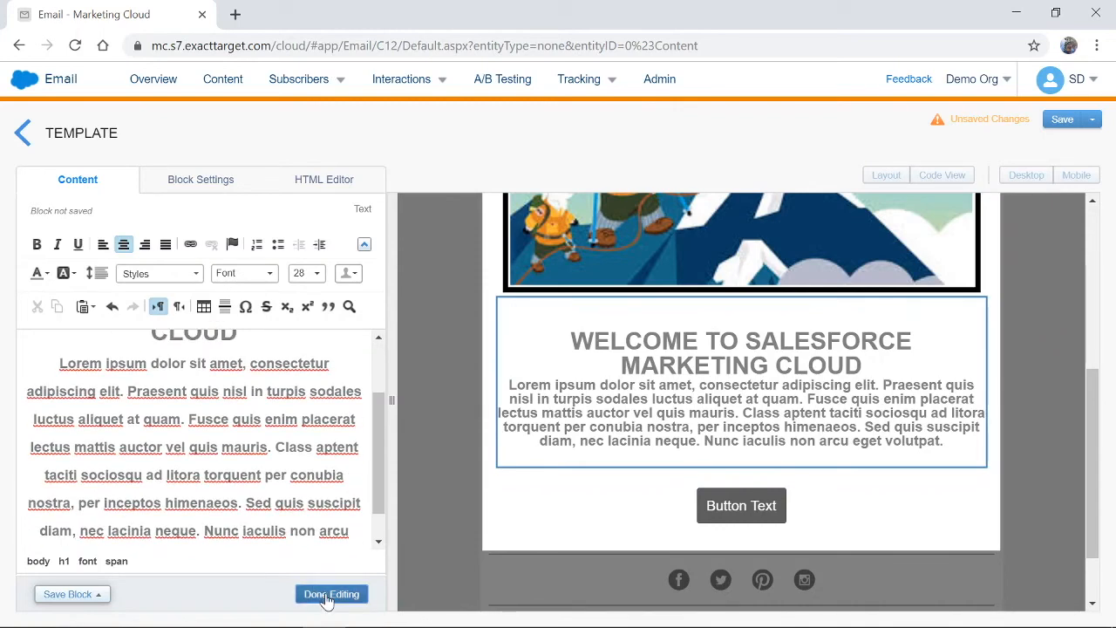
pyautogui.scroll(-1, 654, 488)
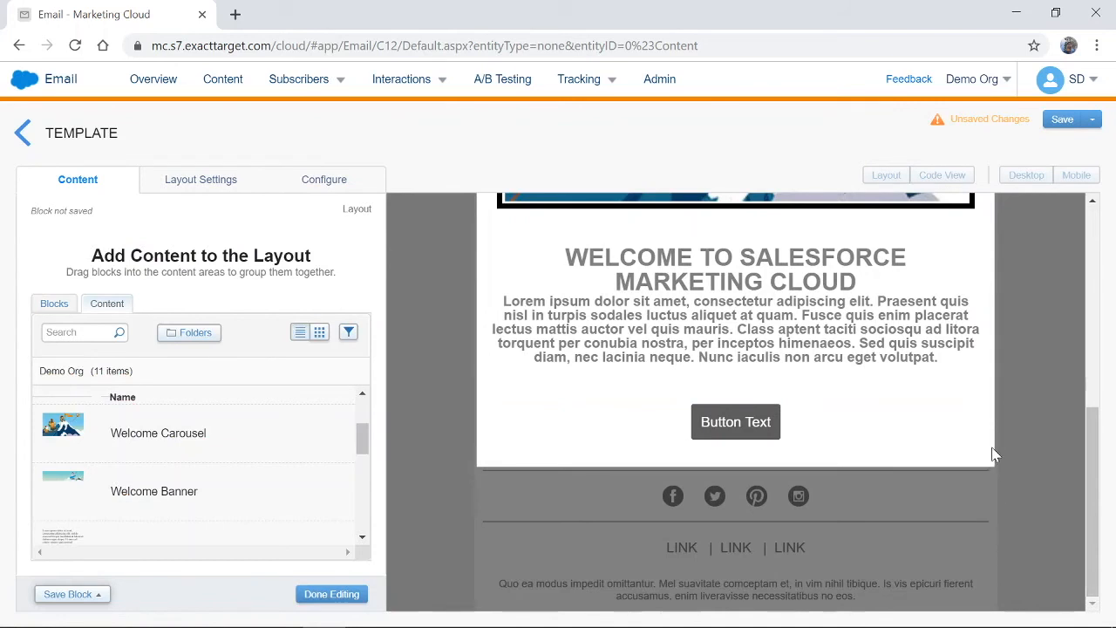
# Change the label of the grey button below the welcome text to "New Button"
pyautogui.click(757, 422)
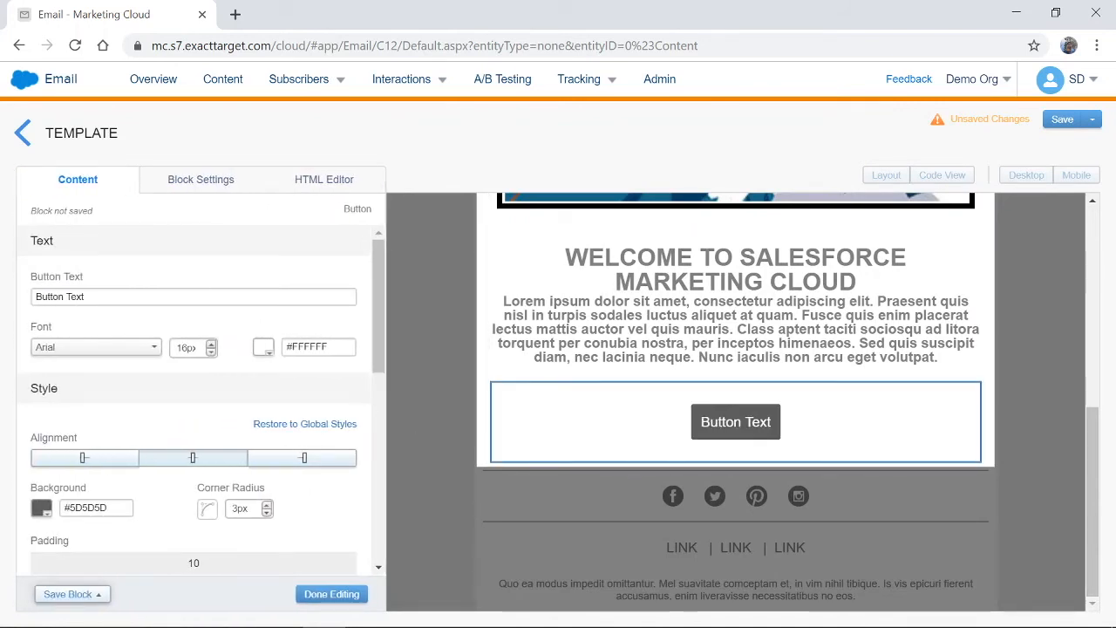
pyautogui.moveTo(84, 296); pyautogui.dragTo(35, 296)
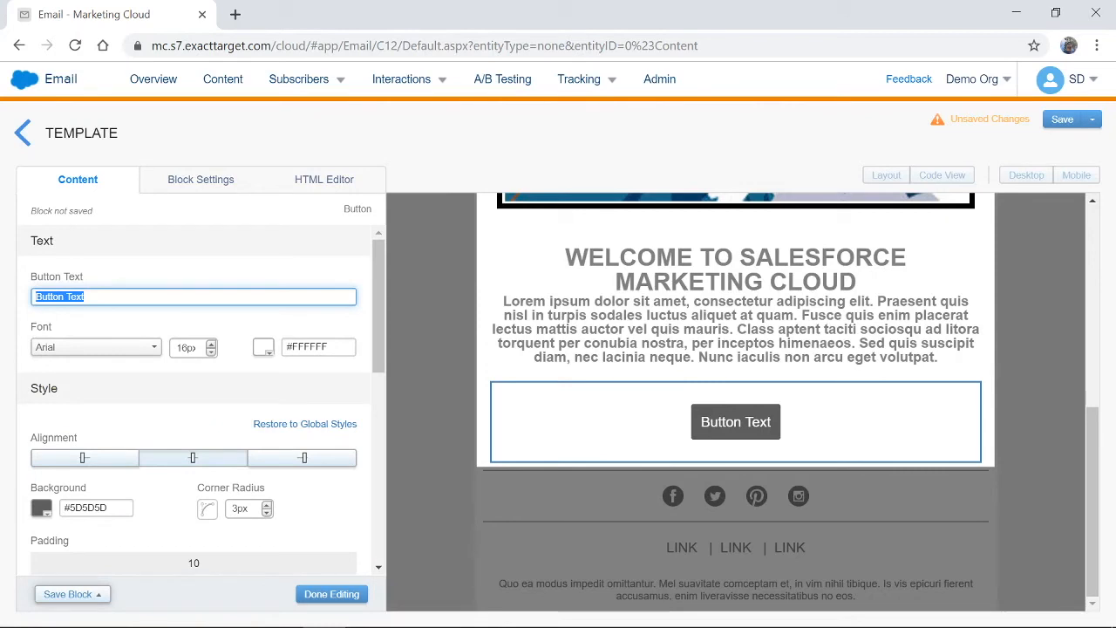
pyautogui.write('nEW')
pyautogui.press('BackSpace')
pyautogui.press('BackSpace')
pyautogui.press('BackSpace')
pyautogui.write('New Button')
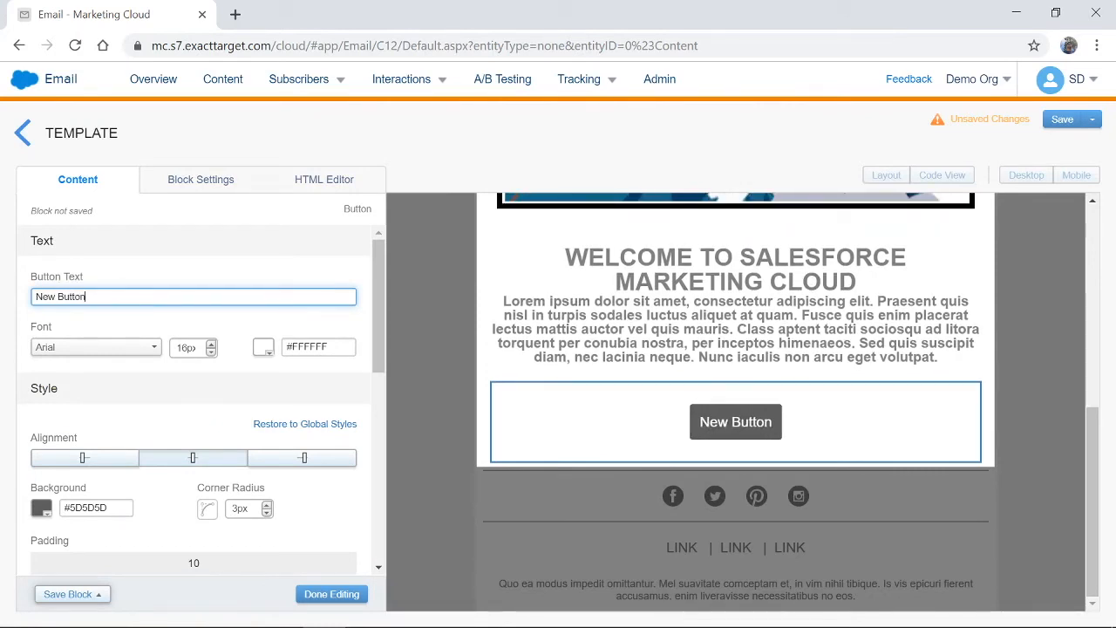
pyautogui.click(331, 595)
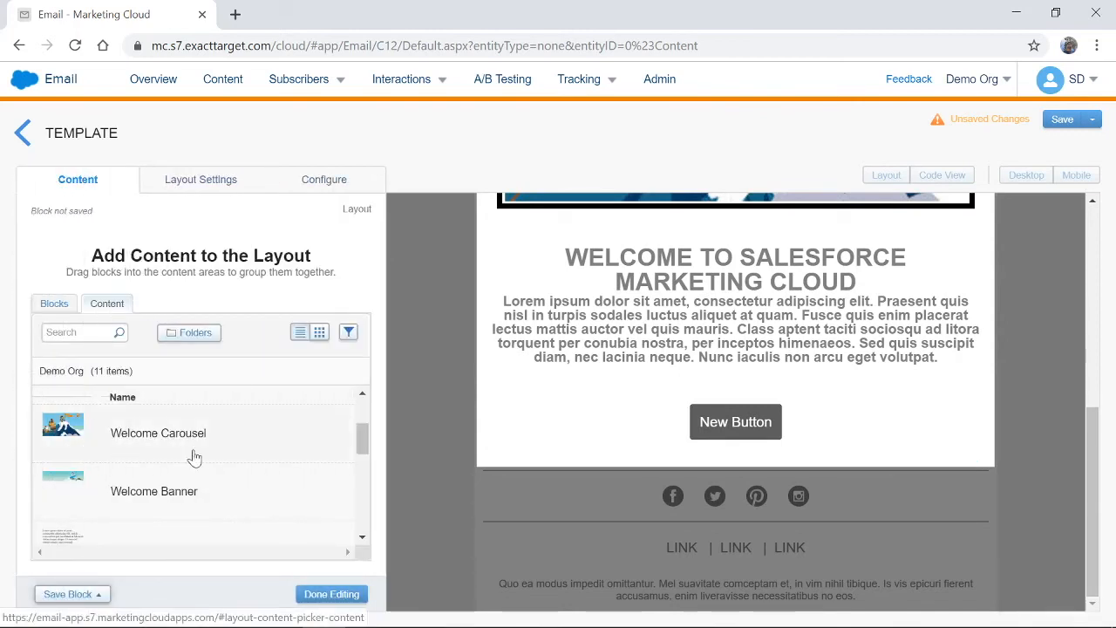
# Add the saved Welcome Button block below the welcome text and delete the grey default button block
pyautogui.moveTo(363, 442); pyautogui.dragTo(369, 416)
pyautogui.moveTo(160, 506); pyautogui.dragTo(748, 446)
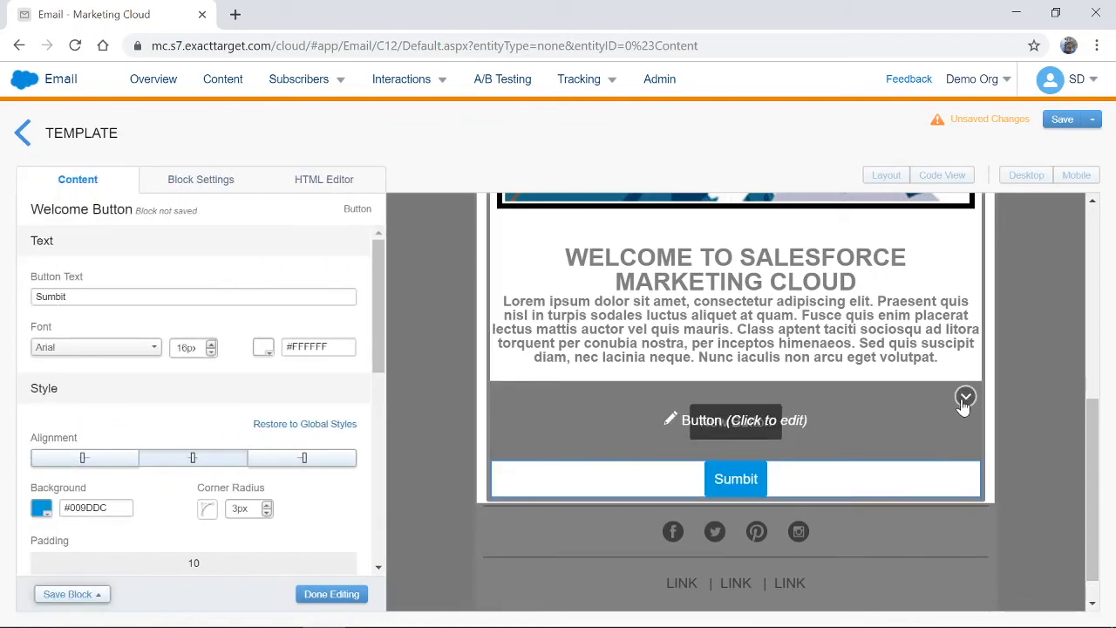
pyautogui.click(966, 397)
pyautogui.click(927, 429)
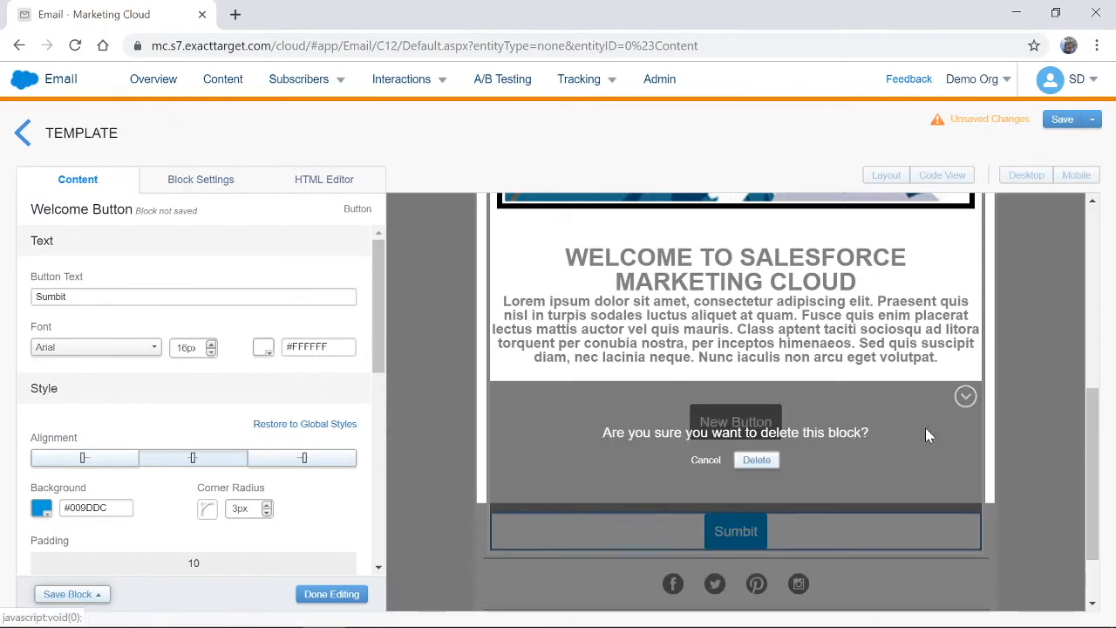
pyautogui.click(757, 460)
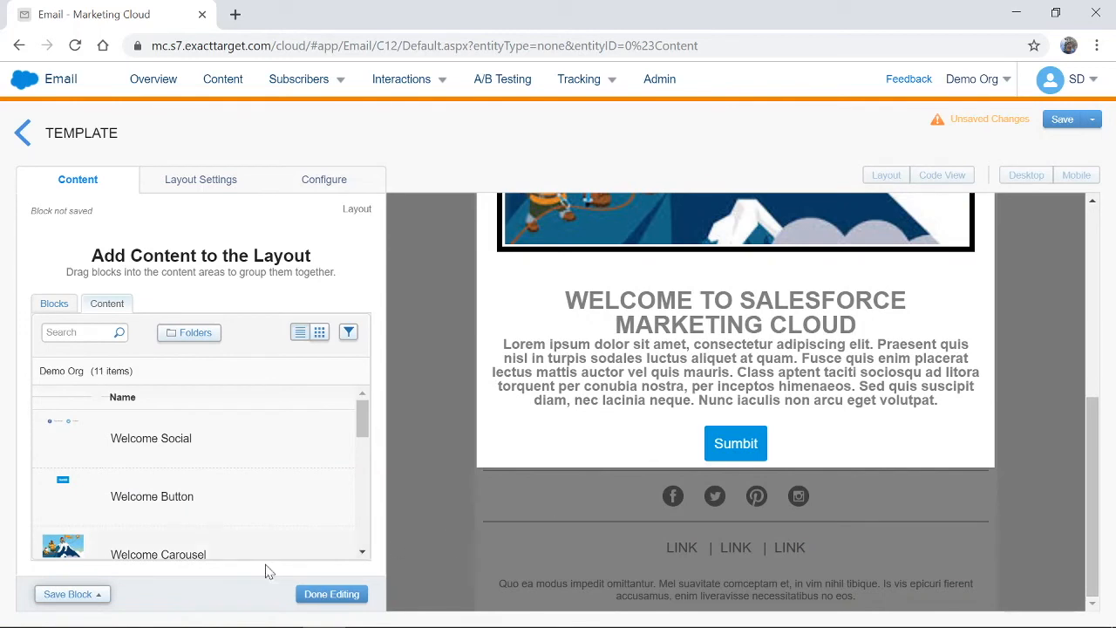
# Replace the default Social Follow block in the section below the button with the saved Welcome Social block
pyautogui.moveTo(361, 424)
pyautogui.mouseDown()
pyautogui.moveTo(366, 460)
pyautogui.moveTo(362, 424)
pyautogui.mouseUp()
pyautogui.moveTo(202, 440); pyautogui.dragTo(753, 495)
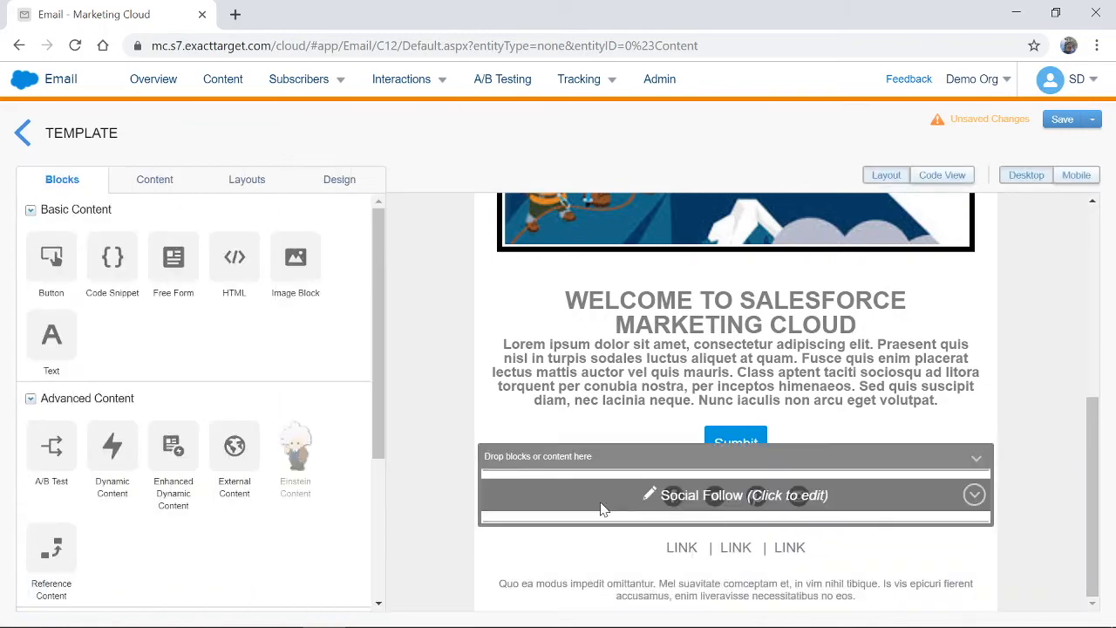
pyautogui.click(150, 186)
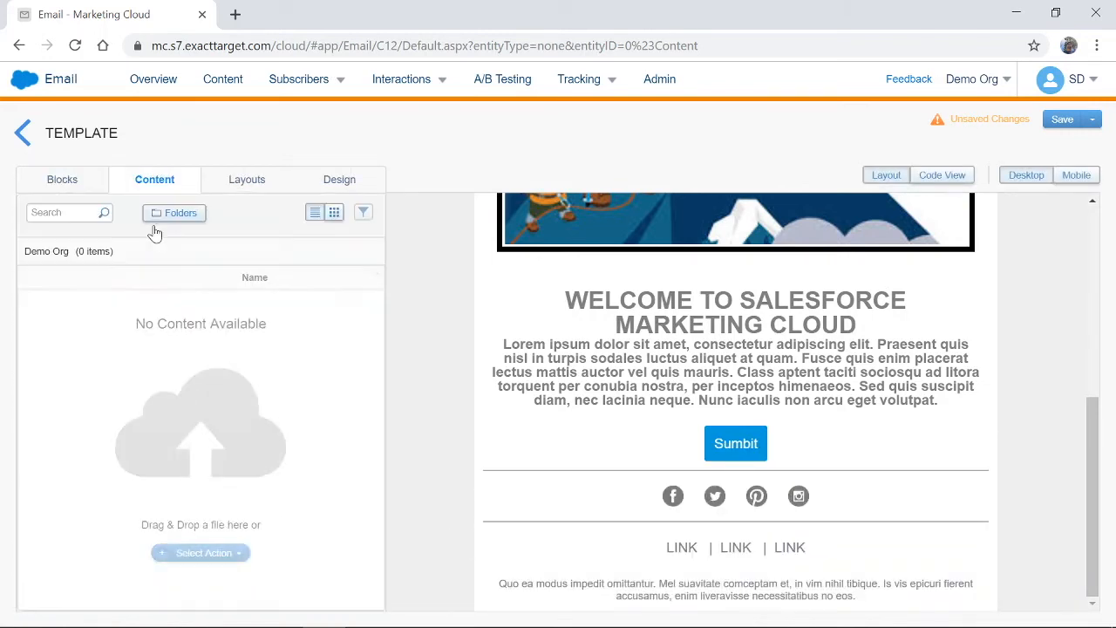
pyautogui.moveTo(138, 324); pyautogui.dragTo(729, 530)
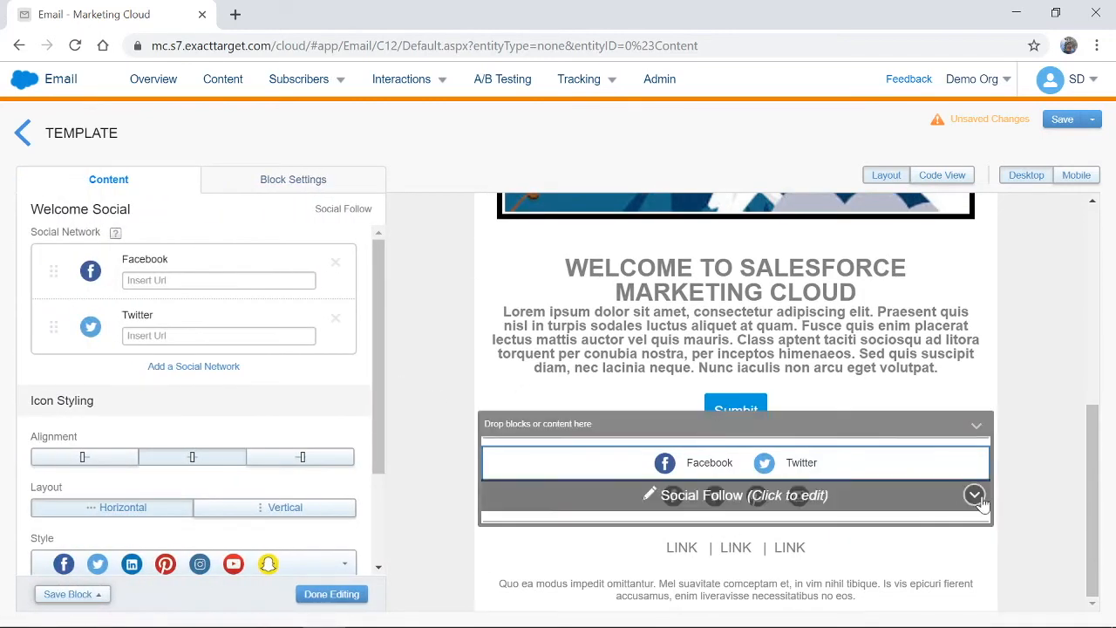
pyautogui.click(974, 496)
pyautogui.click(923, 528)
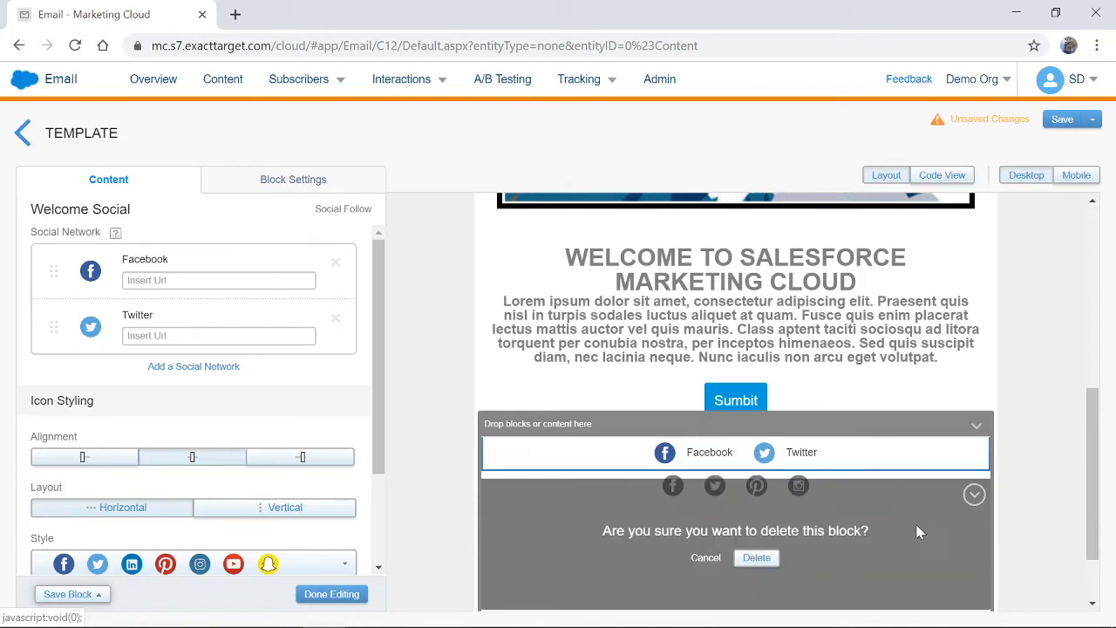
pyautogui.click(757, 559)
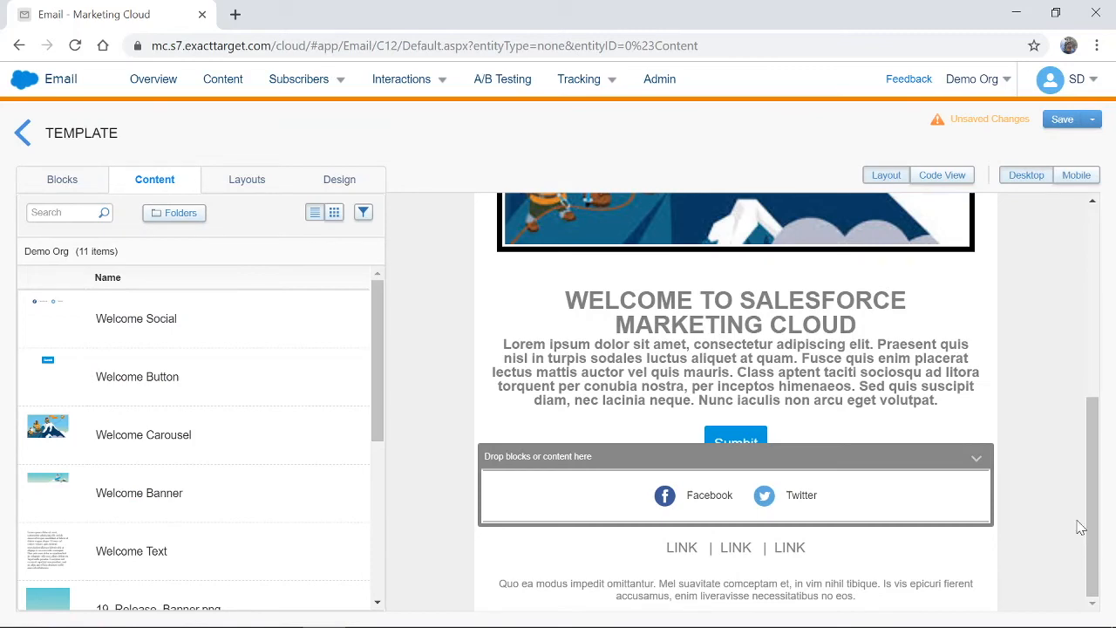
# Save the template as "Welcome Email 1" and exit the template editor
pyautogui.click(1093, 120)
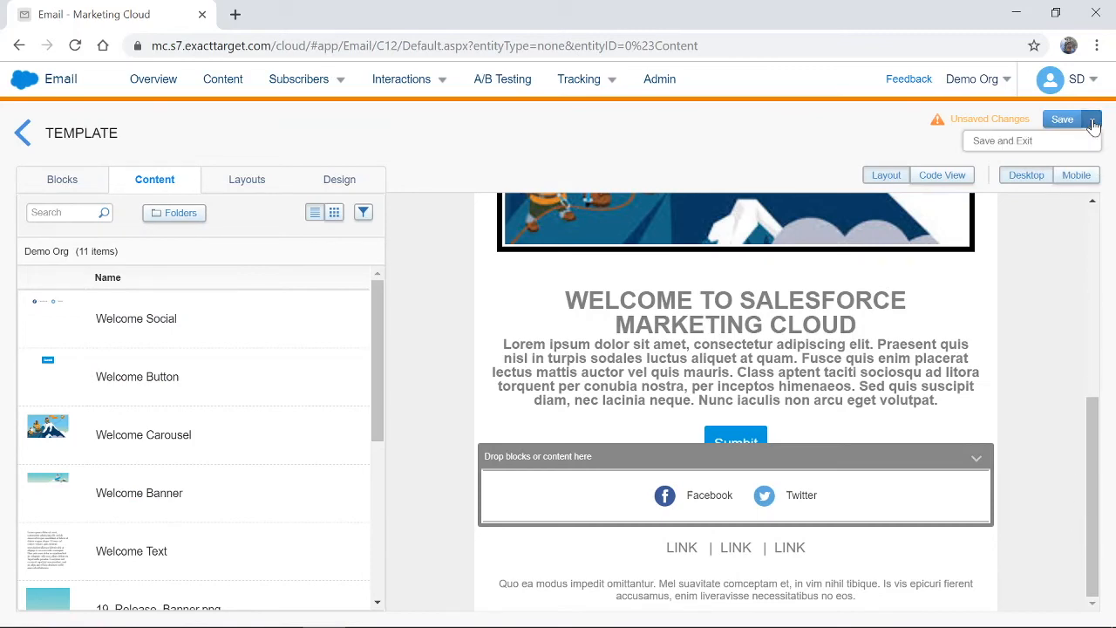
pyautogui.click(1019, 142)
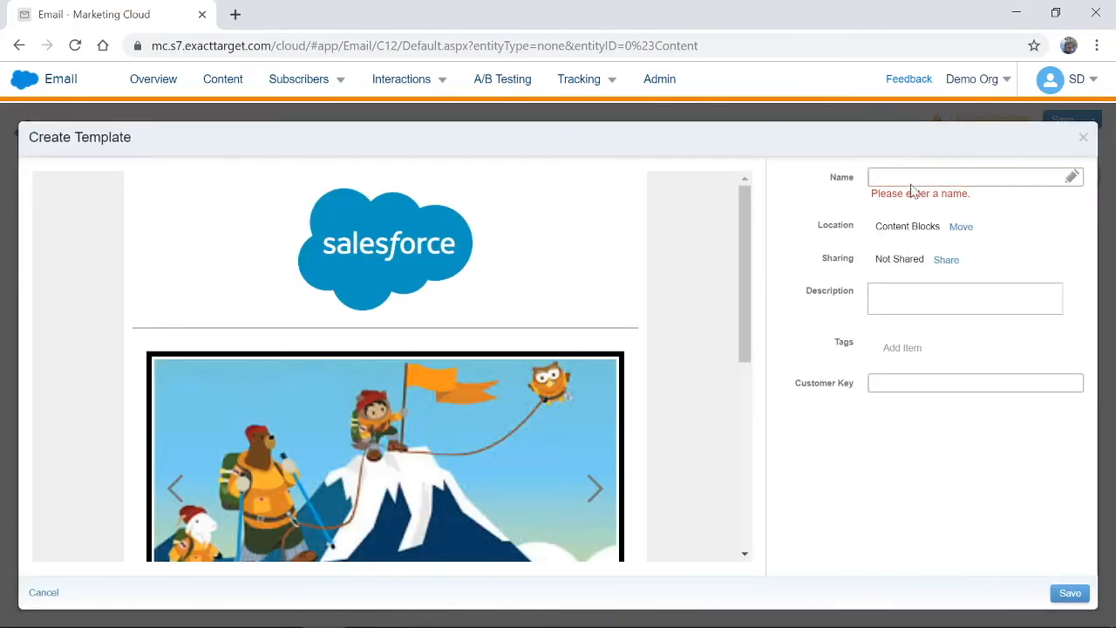
pyautogui.write('Welcome Email 1')
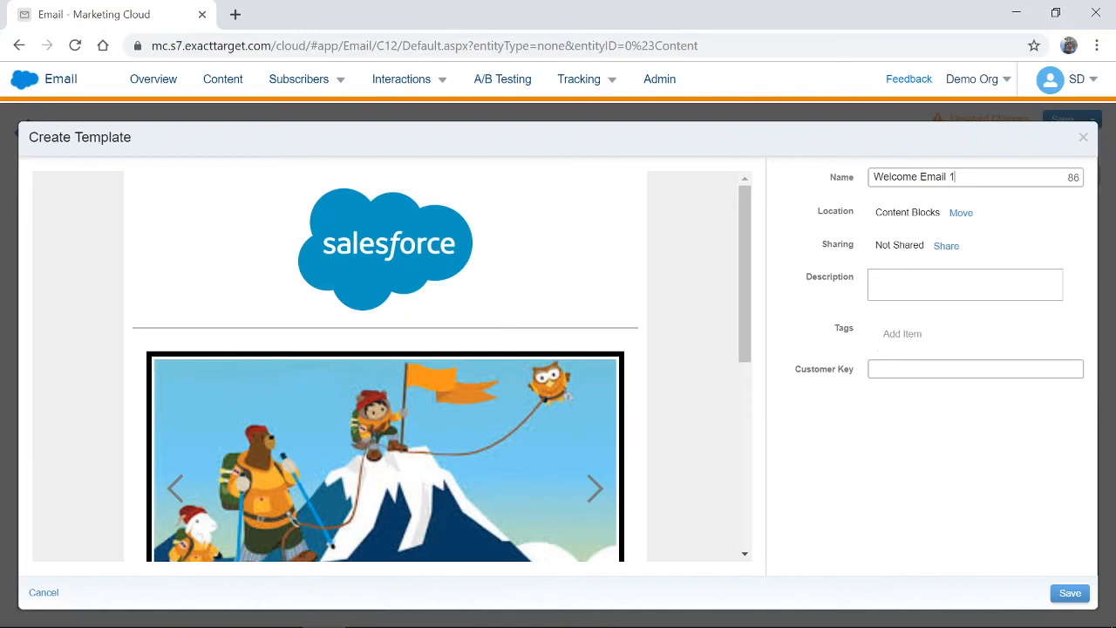
pyautogui.click(1072, 595)
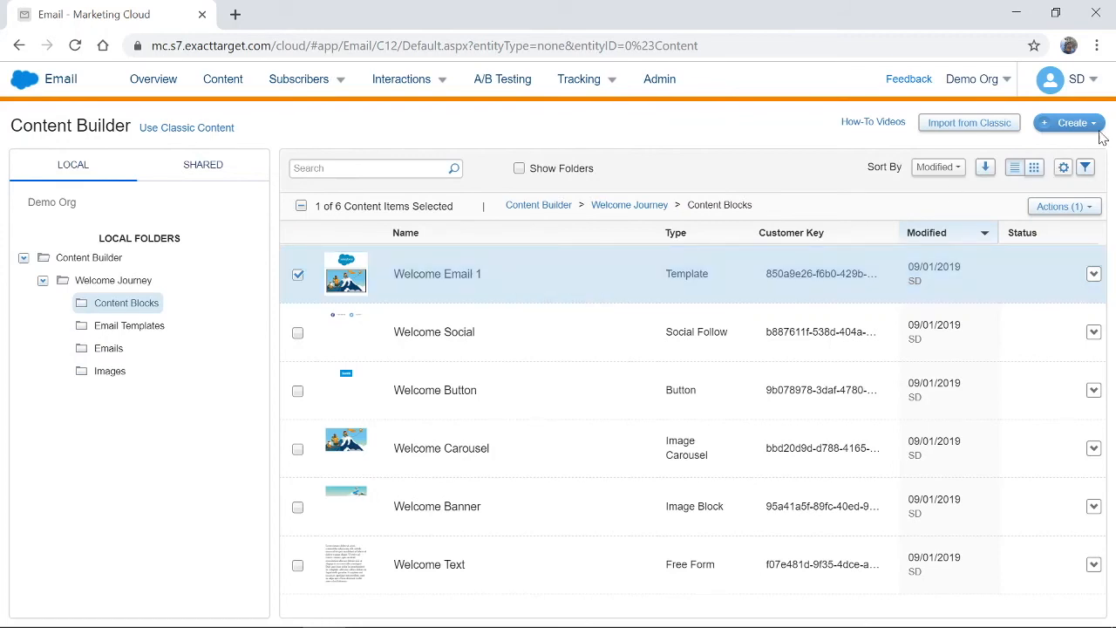
# Create a new email message based on the saved template "Welcome Email 1"
pyautogui.click(1072, 123)
pyautogui.moveTo(1049, 204)
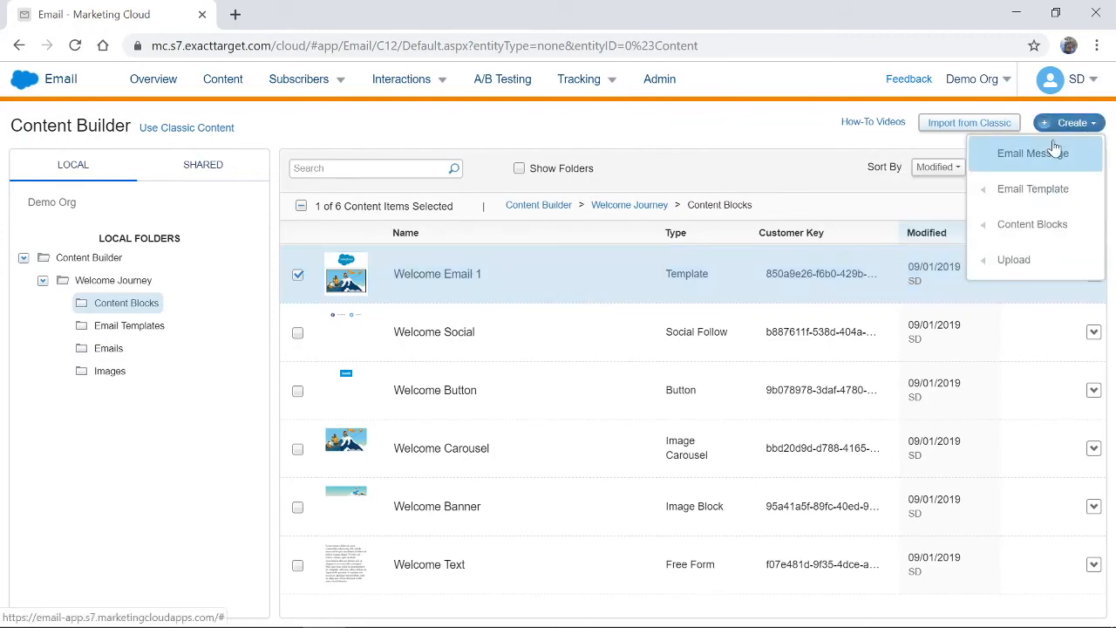
pyautogui.click(1042, 155)
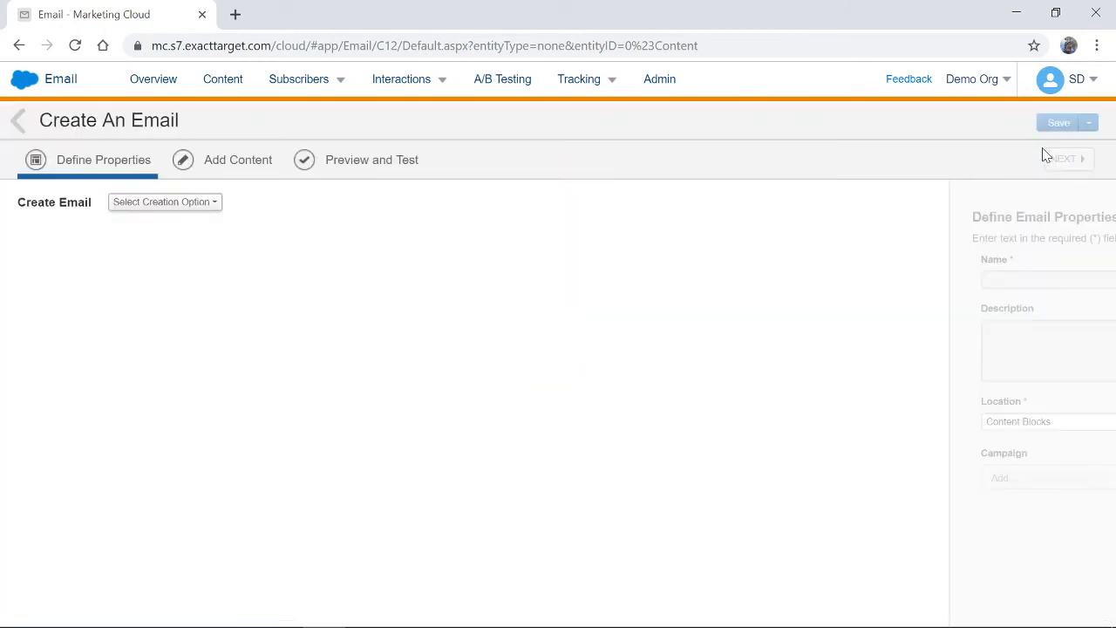
pyautogui.click(199, 203)
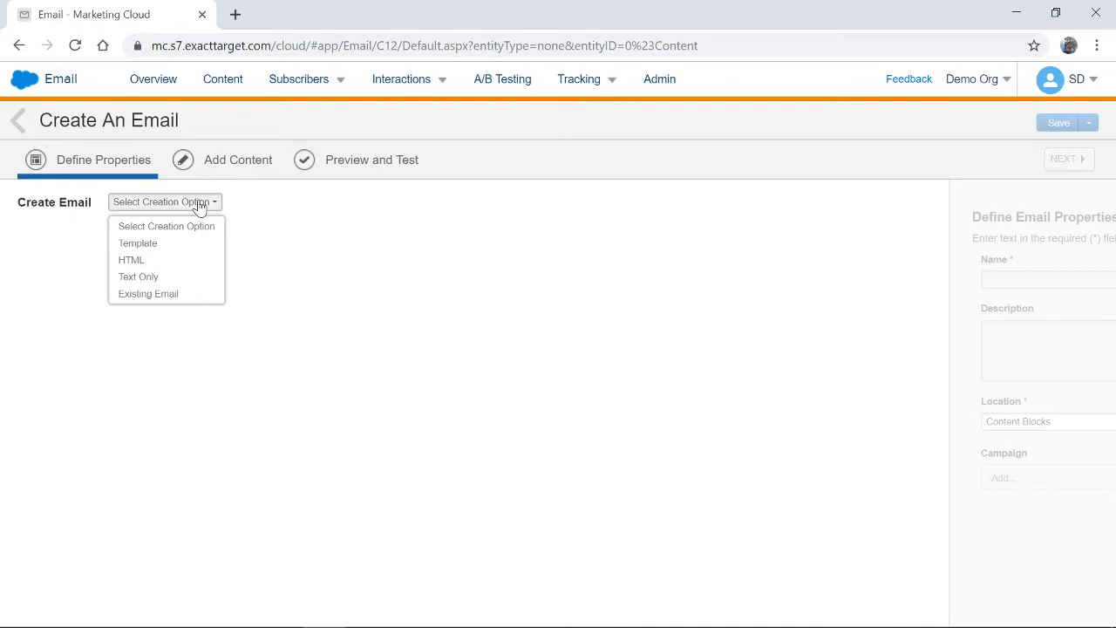
pyautogui.click(153, 244)
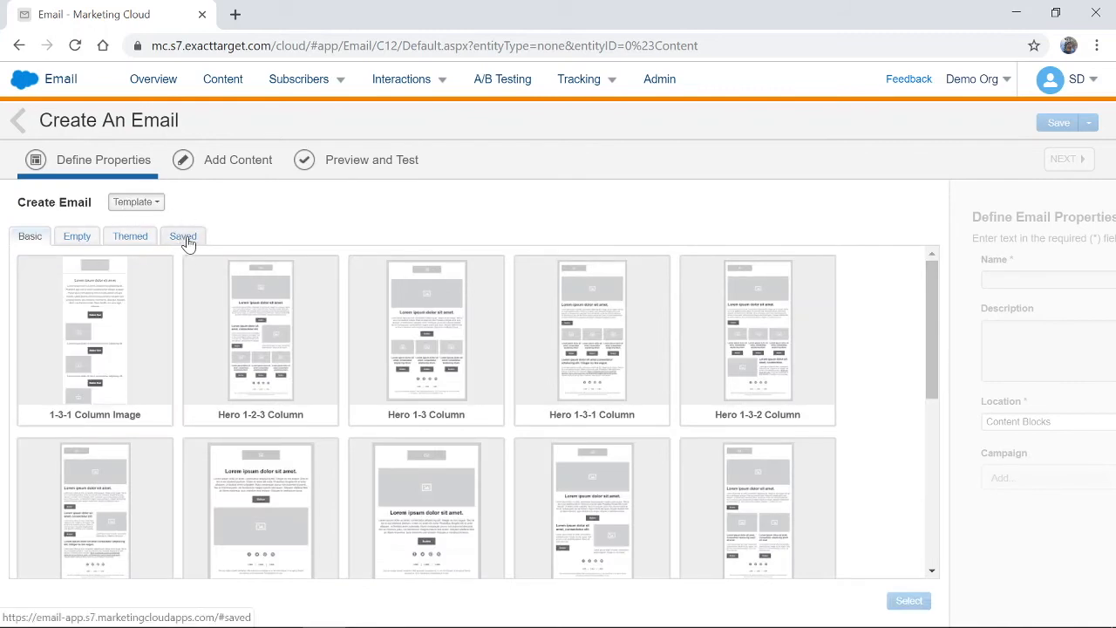
pyautogui.click(183, 238)
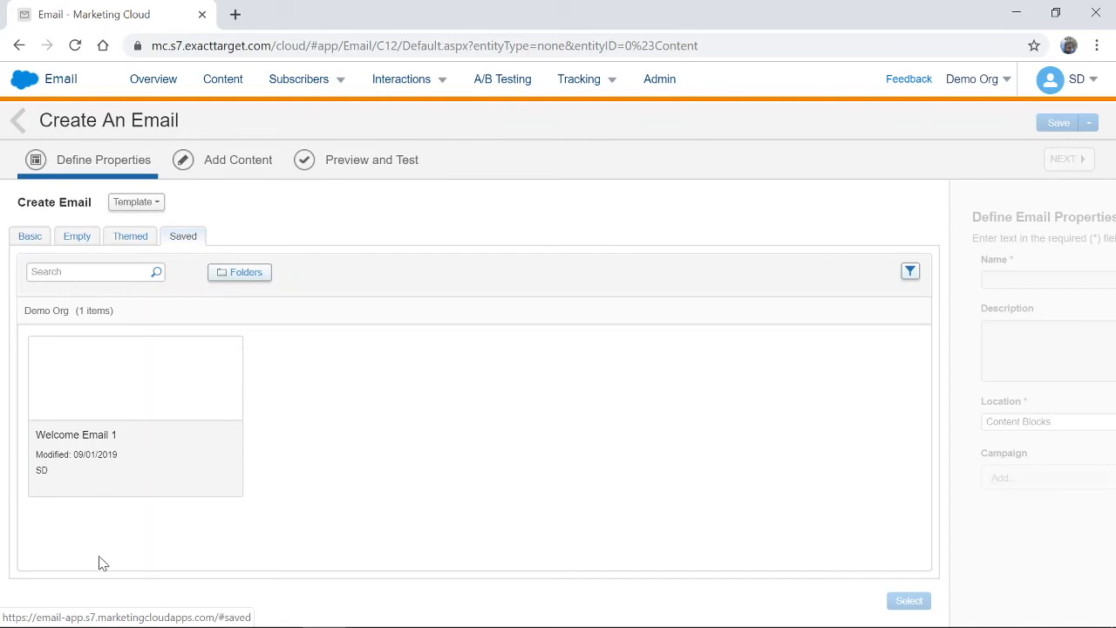
pyautogui.click(109, 438)
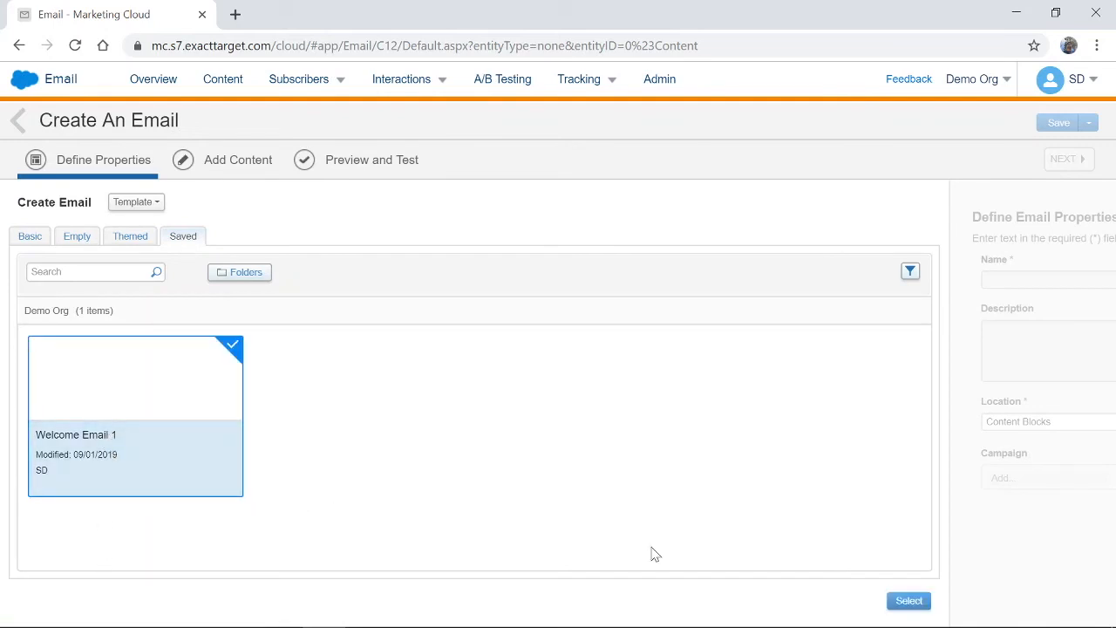
pyautogui.click(909, 601)
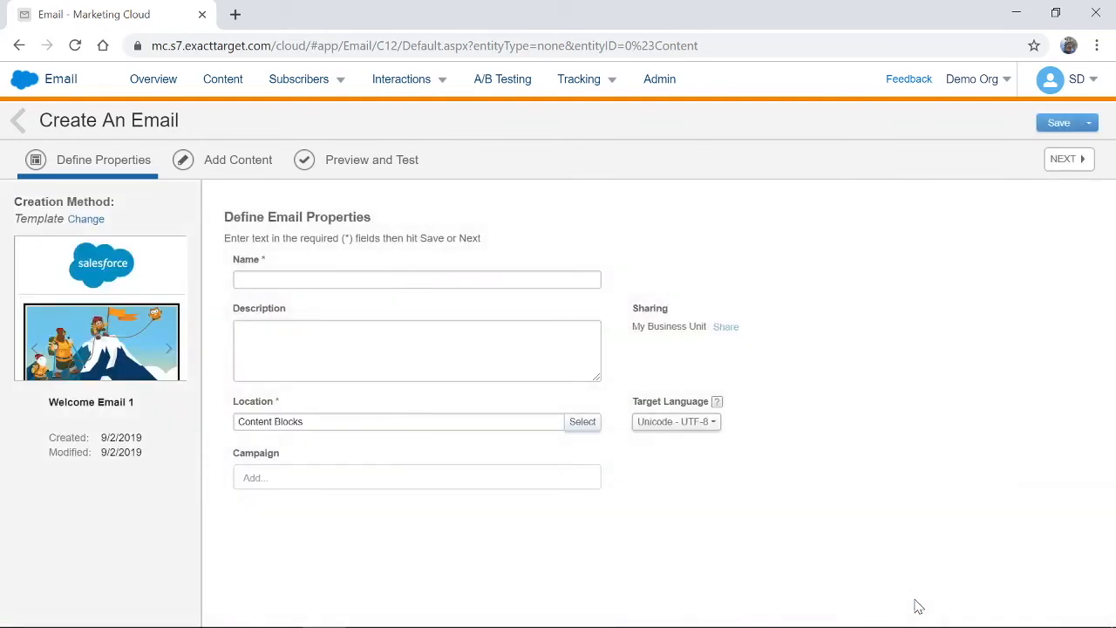
# Define the email's properties with the name "Welcome Final 1" and the Emails folder as location, and continue to adding content
pyautogui.click(305, 279)
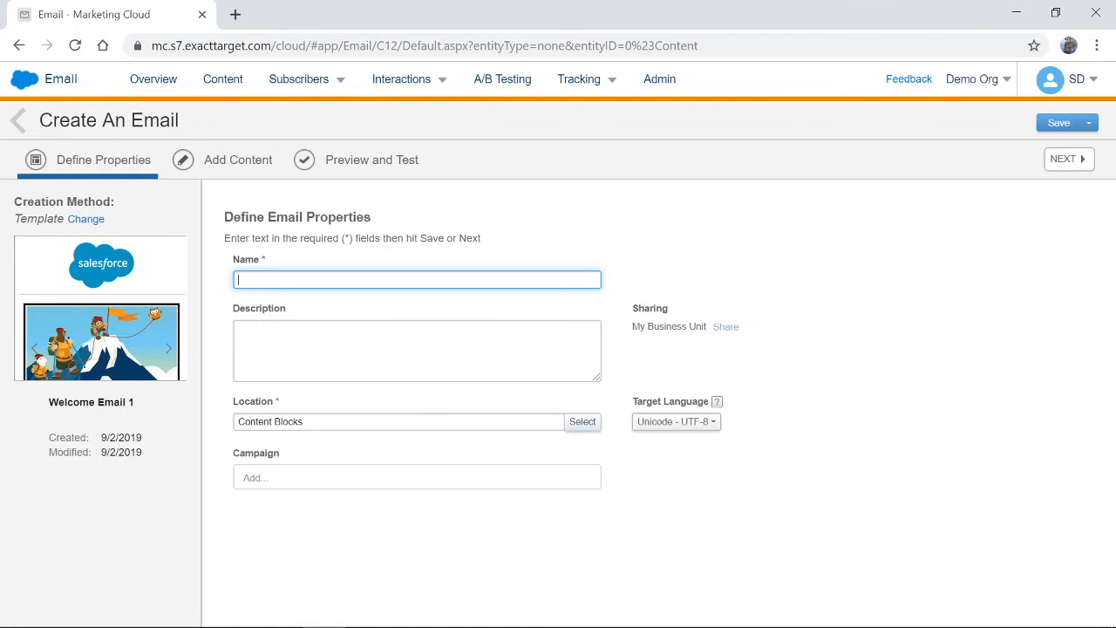
pyautogui.write('Welcome Final 1')
pyautogui.click(584, 422)
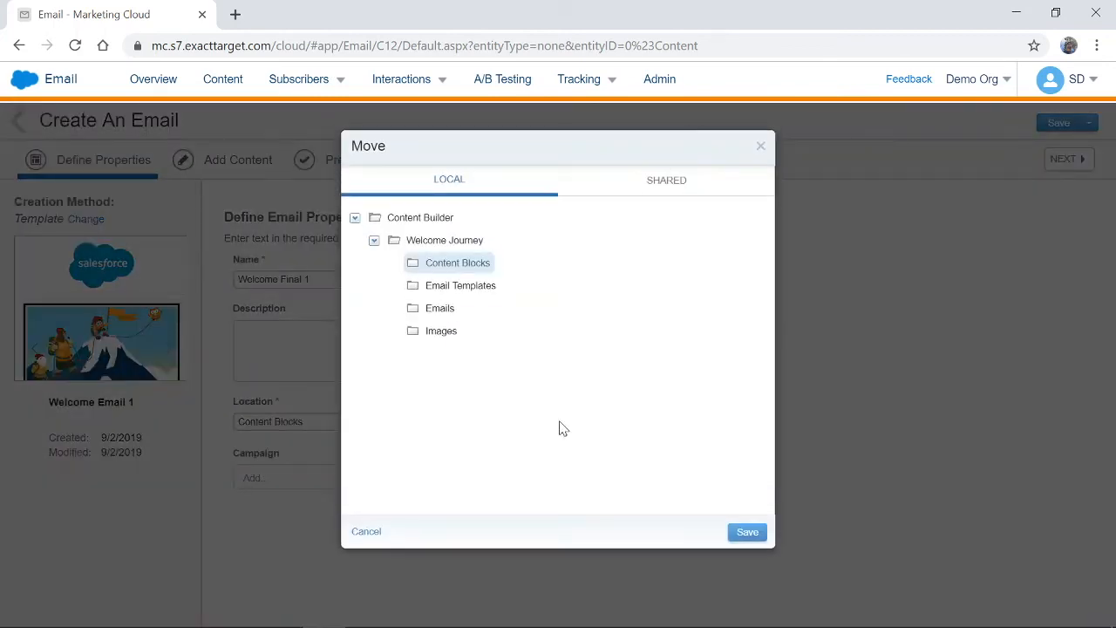
pyautogui.click(441, 311)
pyautogui.click(755, 534)
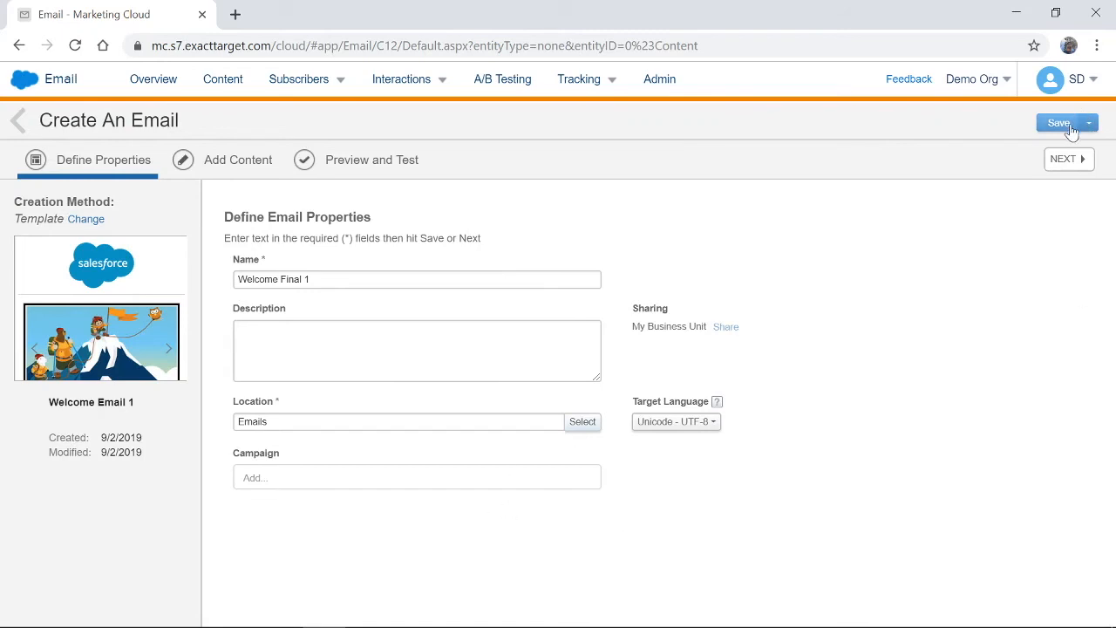
pyautogui.click(1086, 171)
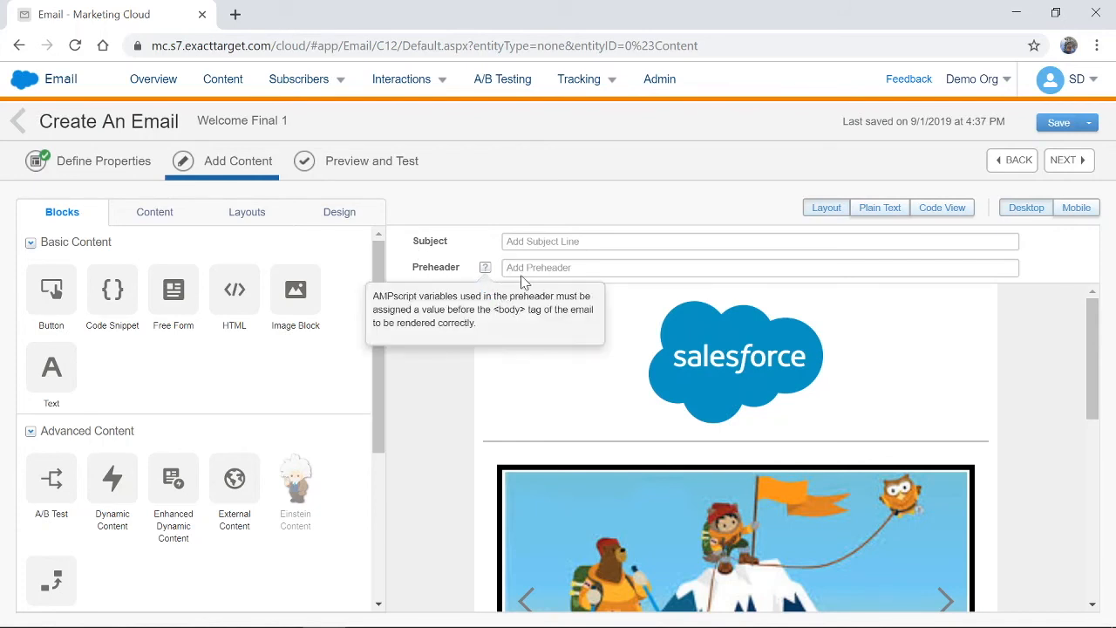
# Set the email's subject line to "Welcome to Salesforce"
pyautogui.click(552, 244)
pyautogui.write('Wel')
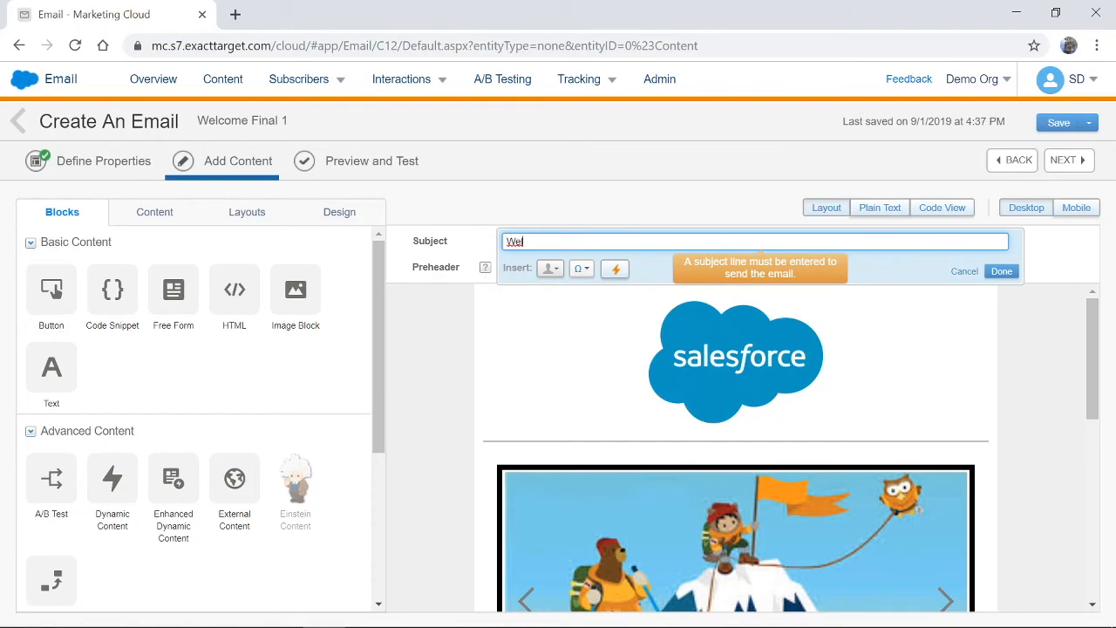
pyautogui.write('come to Salesforce')
pyautogui.click(451, 367)
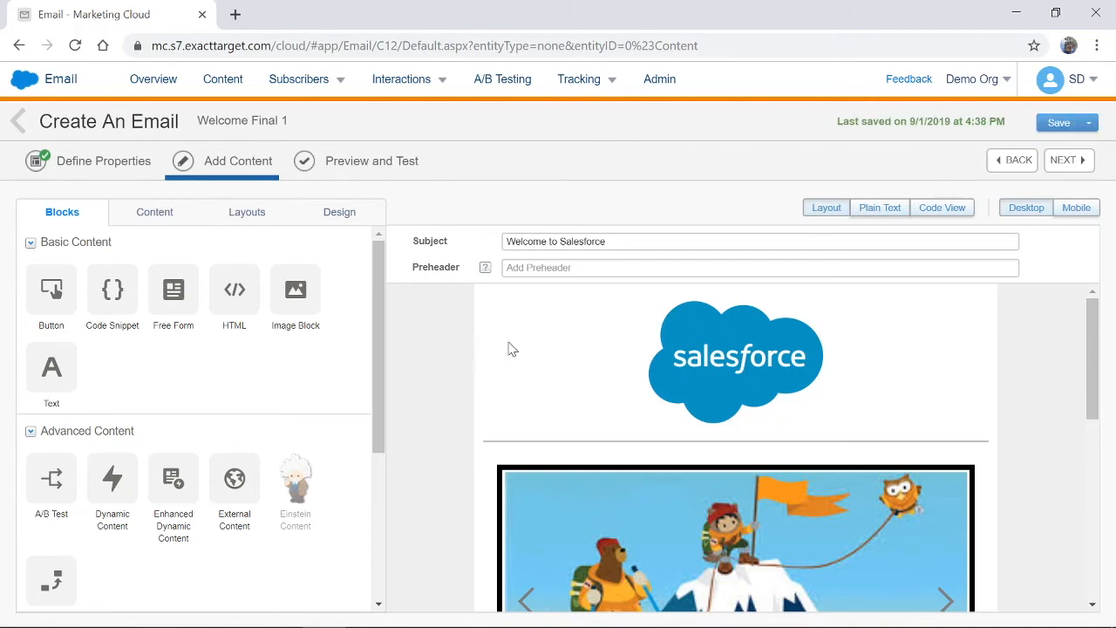
# Review the email's plain text version and its HTML code
pyautogui.click(884, 211)
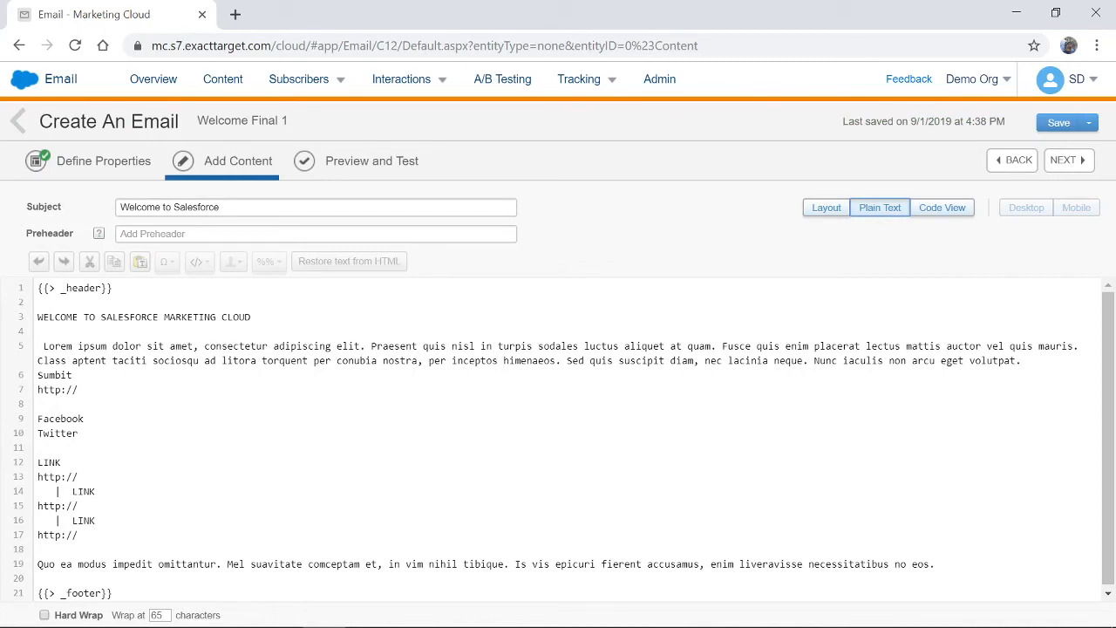
pyautogui.scroll(-1, 558, 440)
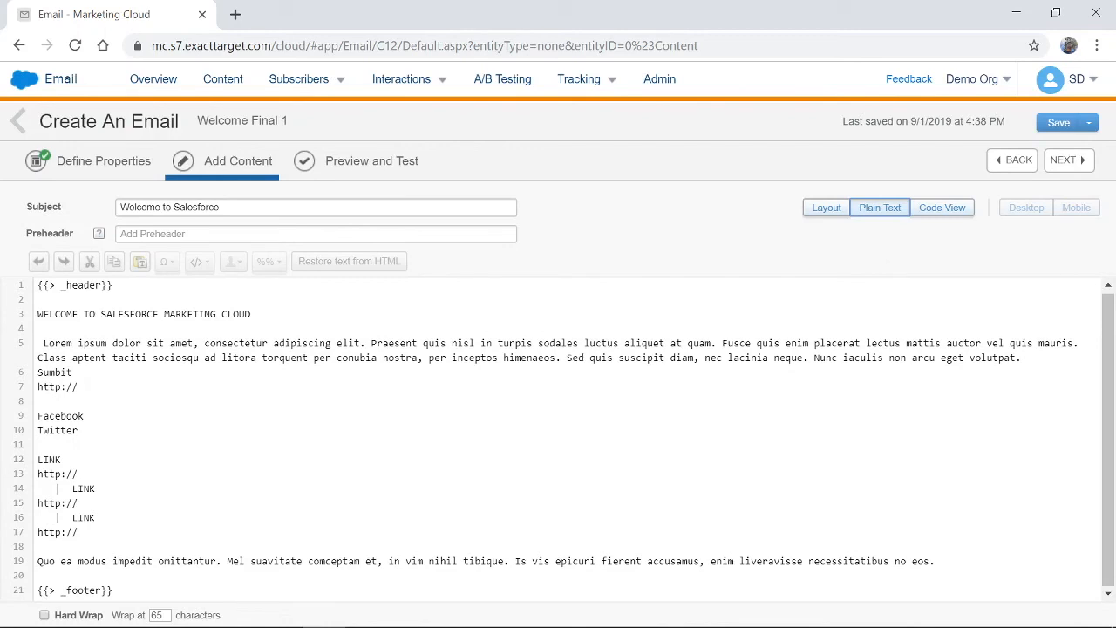
pyautogui.click(952, 211)
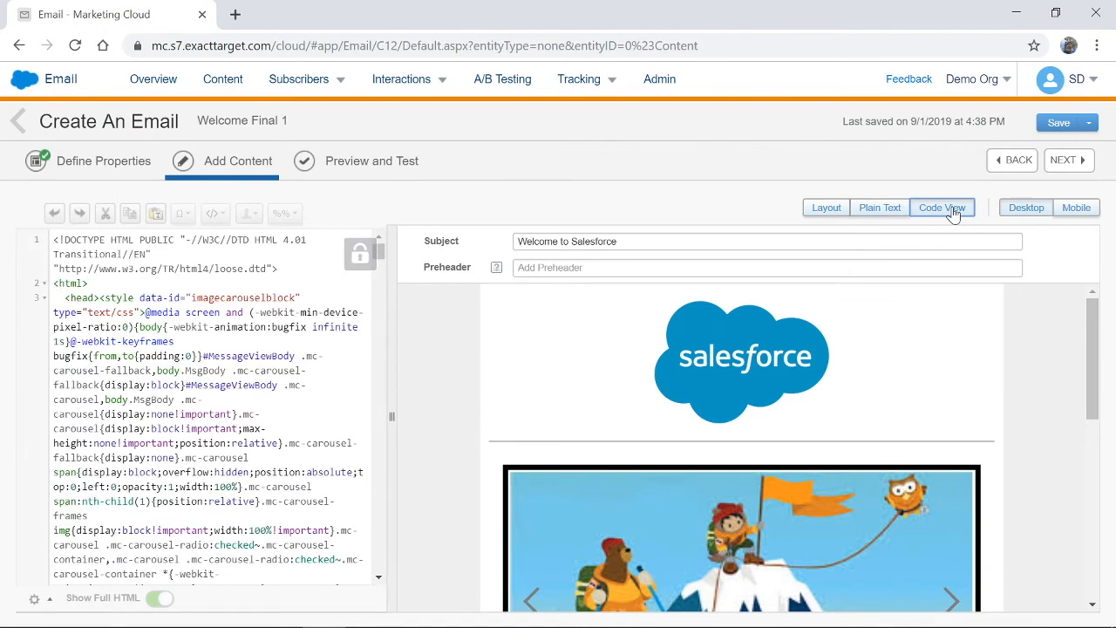
# Check the email in the mobile and desktop views and continue to the preview and test stage
pyautogui.click(1078, 209)
pyautogui.click(1027, 212)
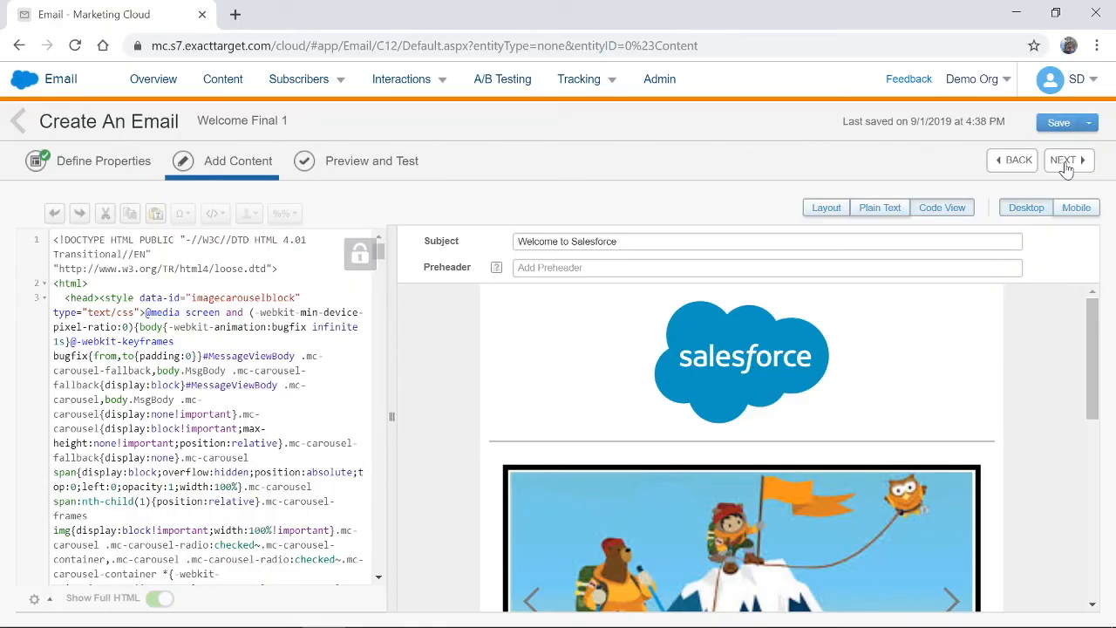
pyautogui.click(1066, 162)
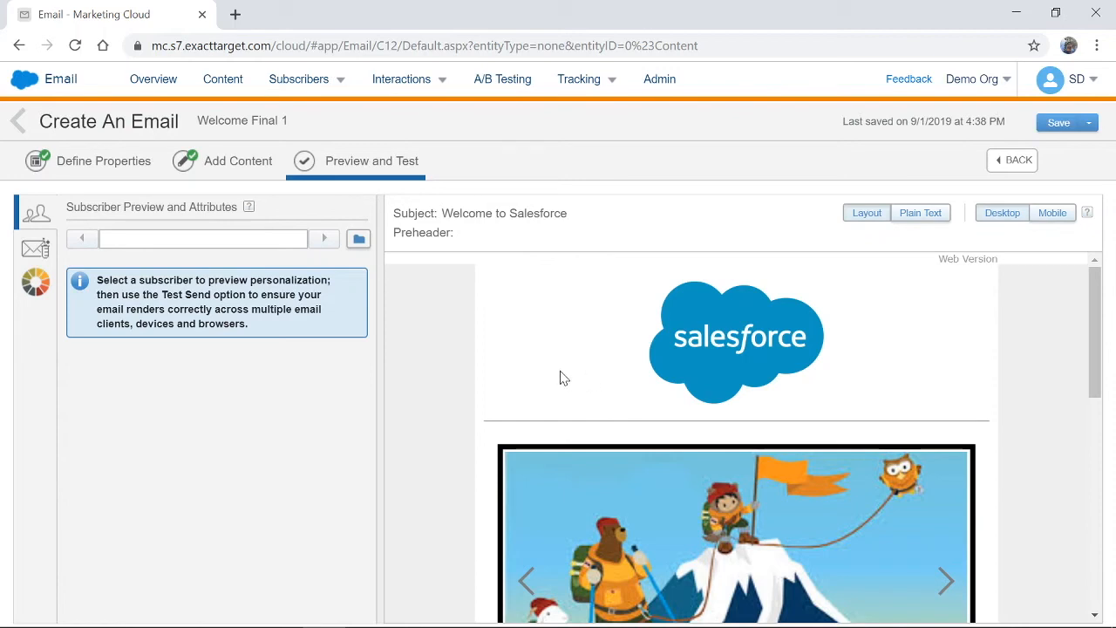
# Review the subscriber preview selection and the test send options for the email
pyautogui.click(360, 240)
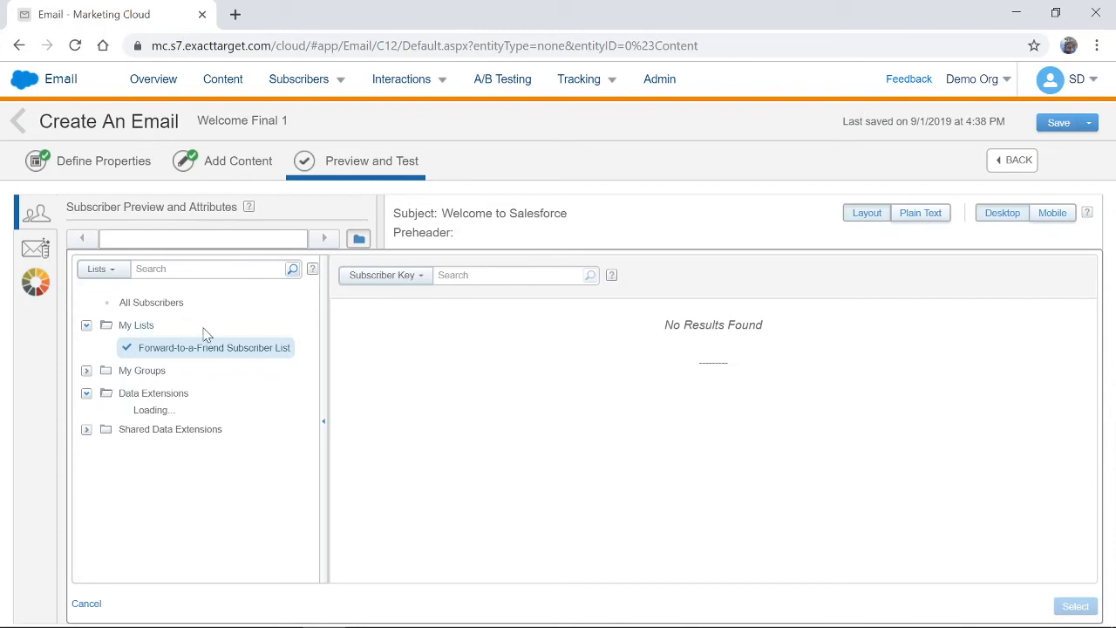
pyautogui.click(33, 251)
pyautogui.click(34, 251)
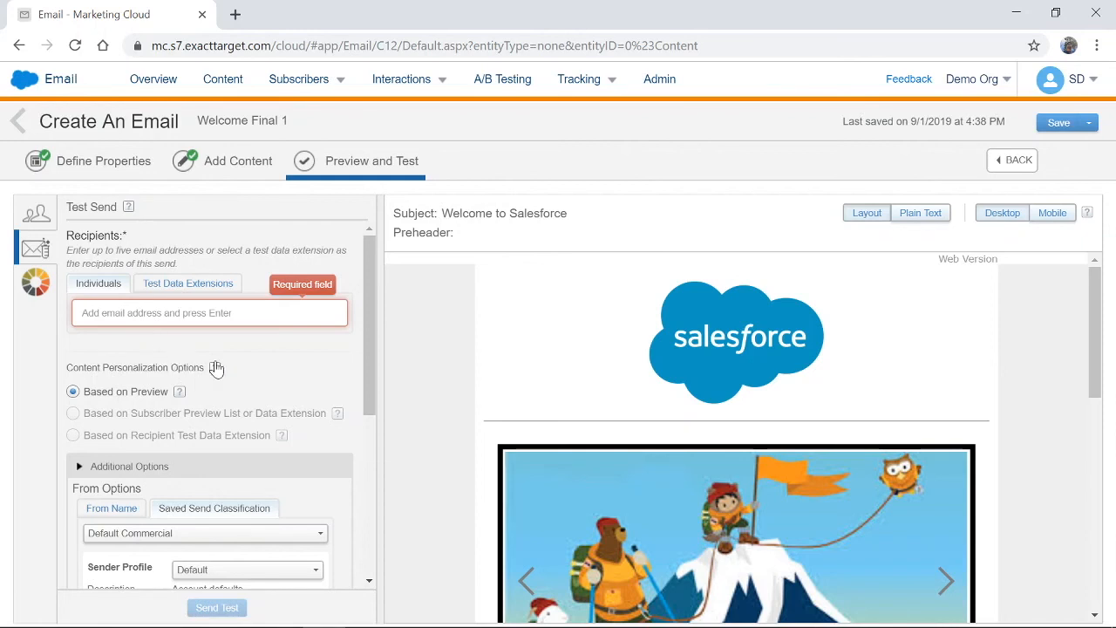
pyautogui.scroll(-1, 218, 367)
pyautogui.scroll(-3, 323, 307)
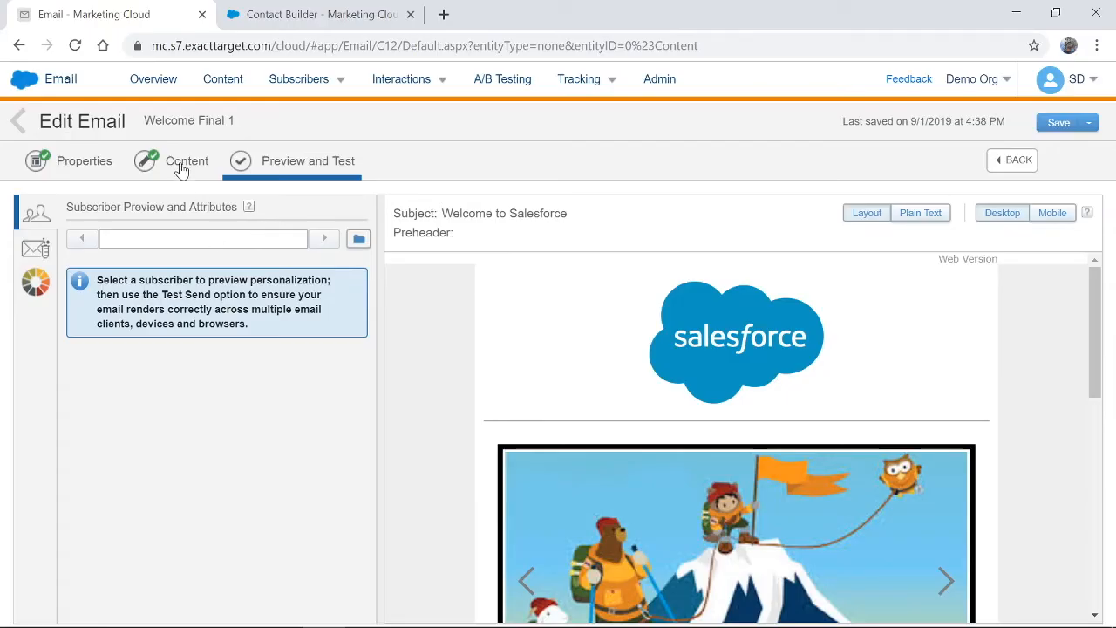
# In the email's welcome text block, add the greeting "Dear %%First%%" beneath the heading, separated by a blank line
pyautogui.click(181, 169)
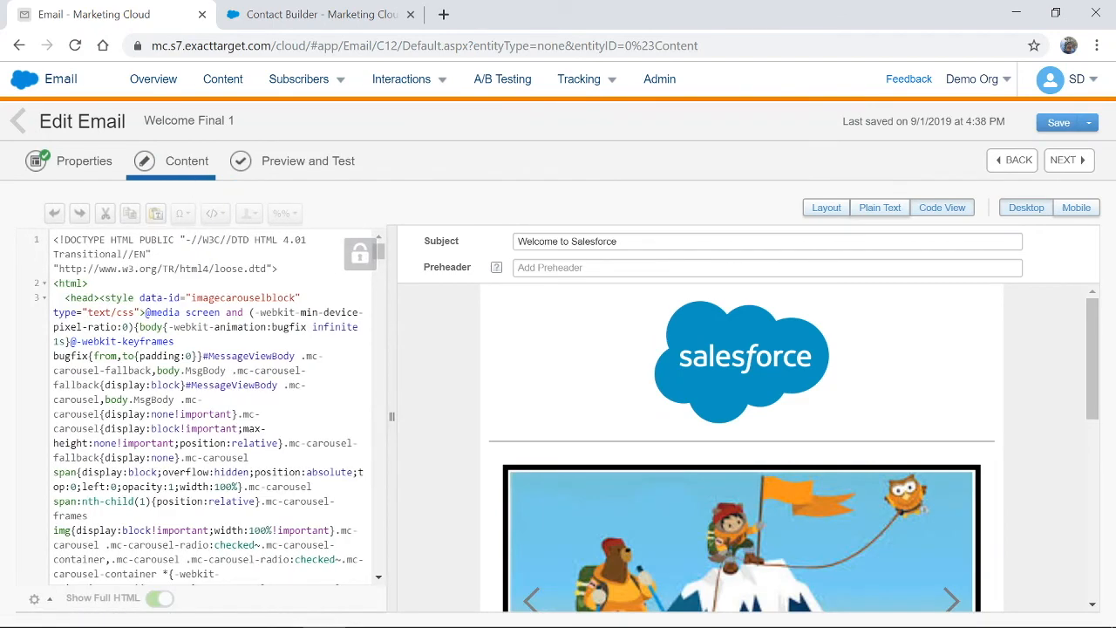
pyautogui.scroll(-5, 605, 400)
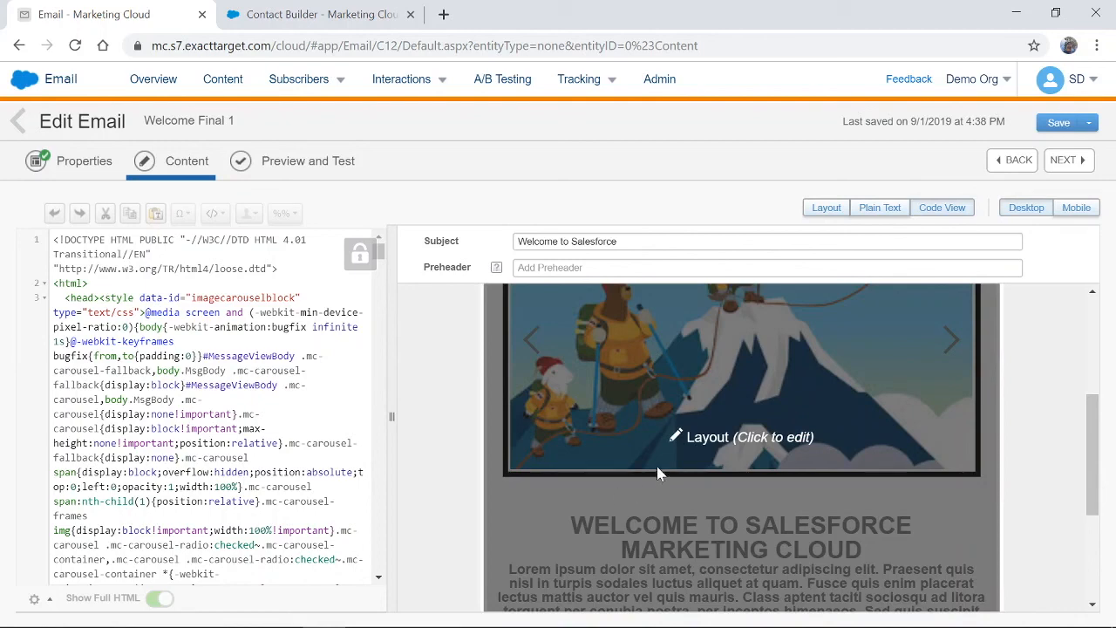
pyautogui.scroll(-3, 672, 480)
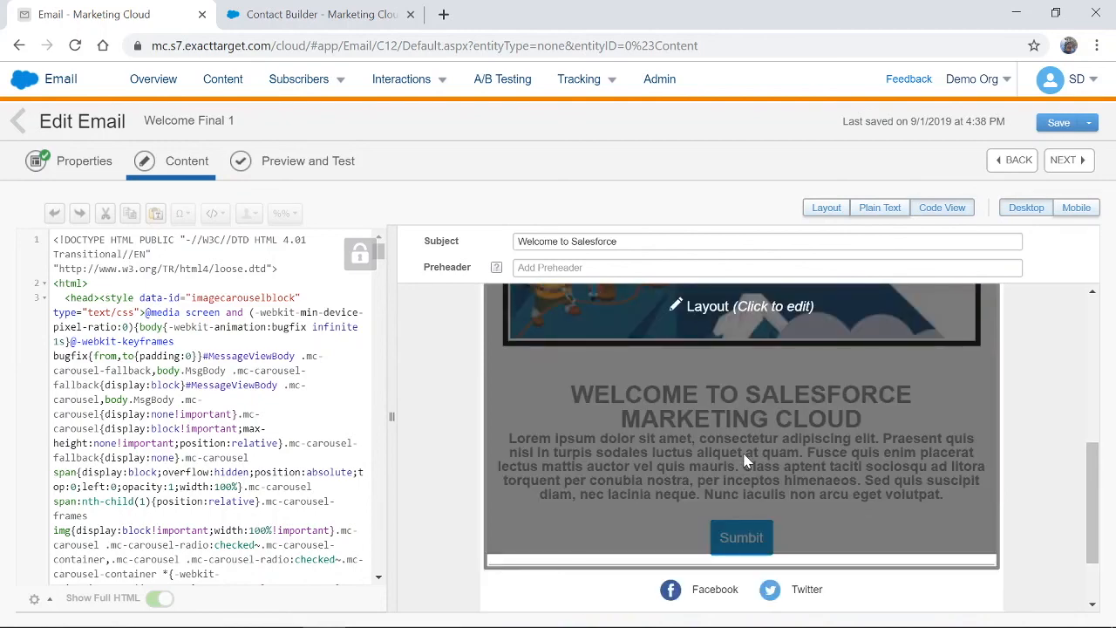
pyautogui.click(755, 449)
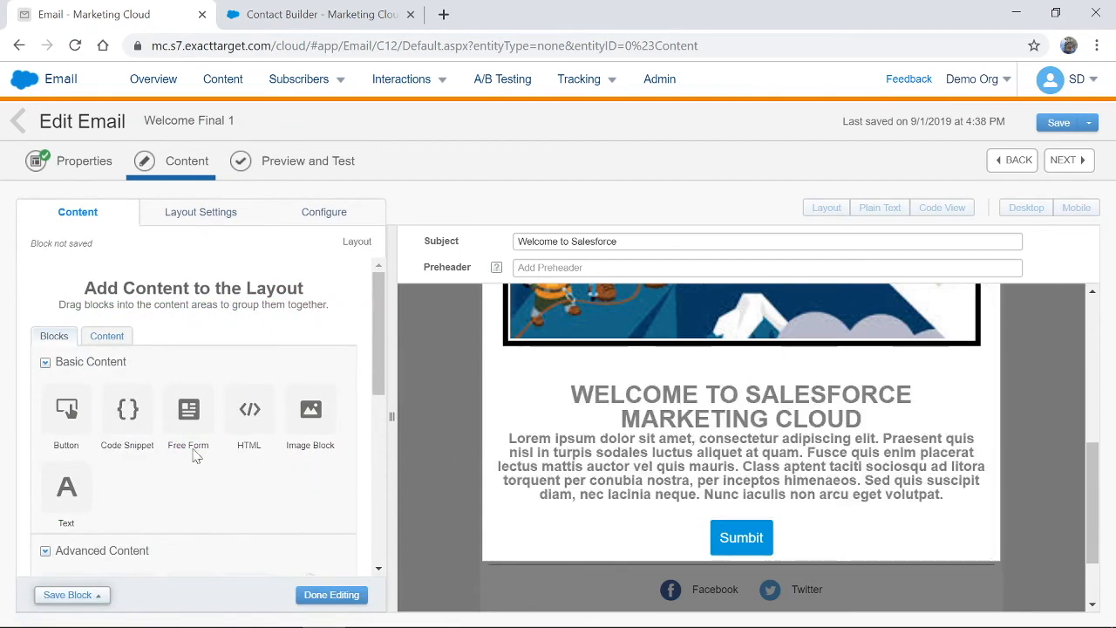
pyautogui.click(752, 424)
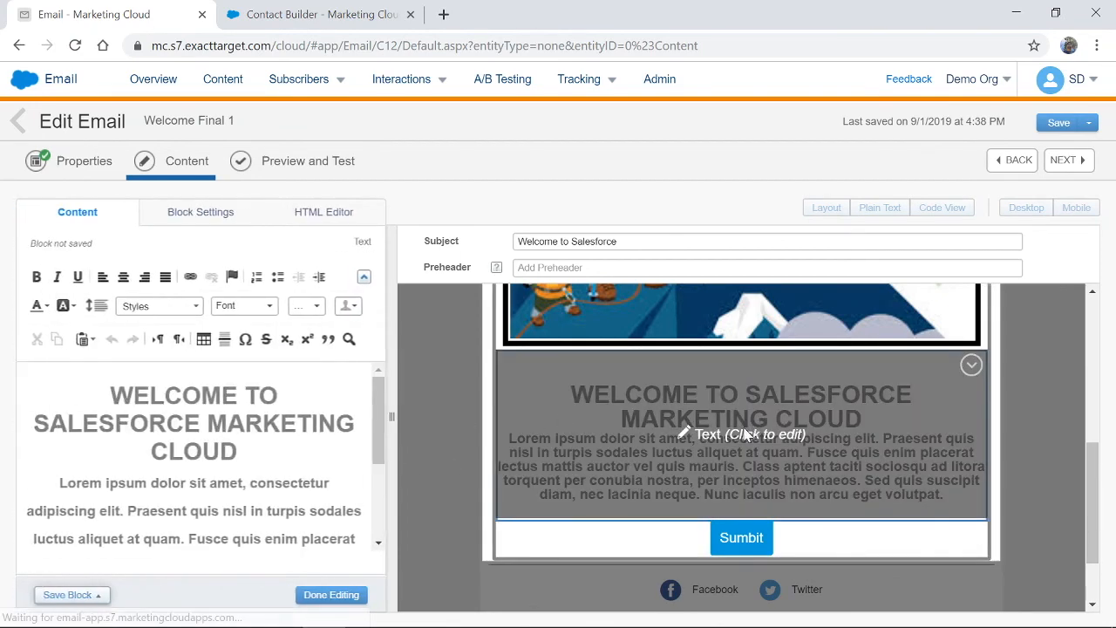
pyautogui.click(238, 452)
pyautogui.press('Return')
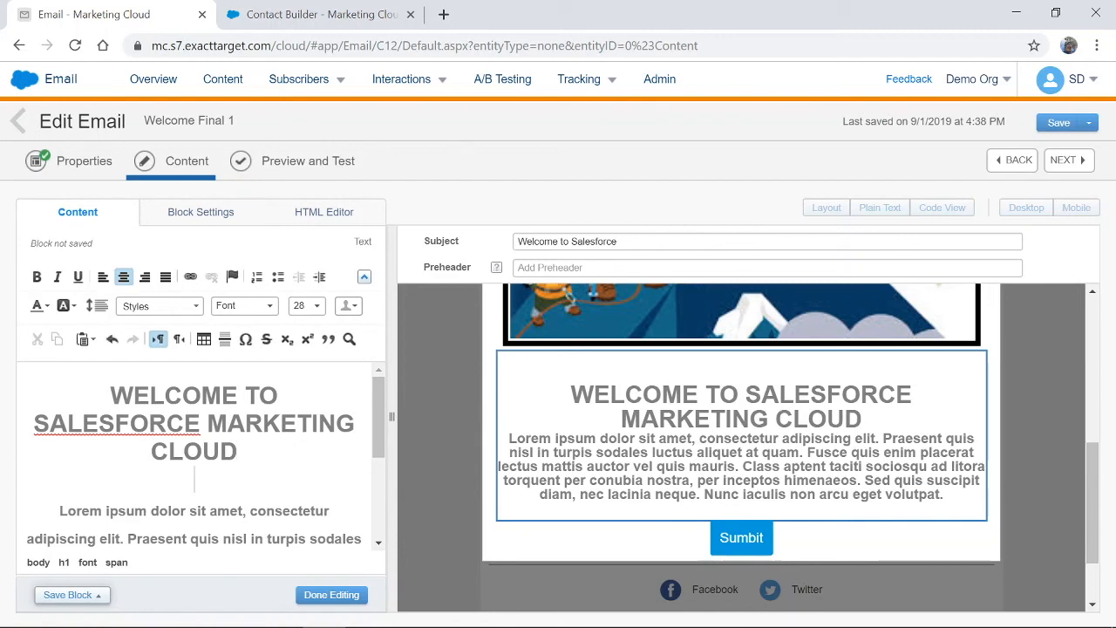
pyautogui.write('Dear ')
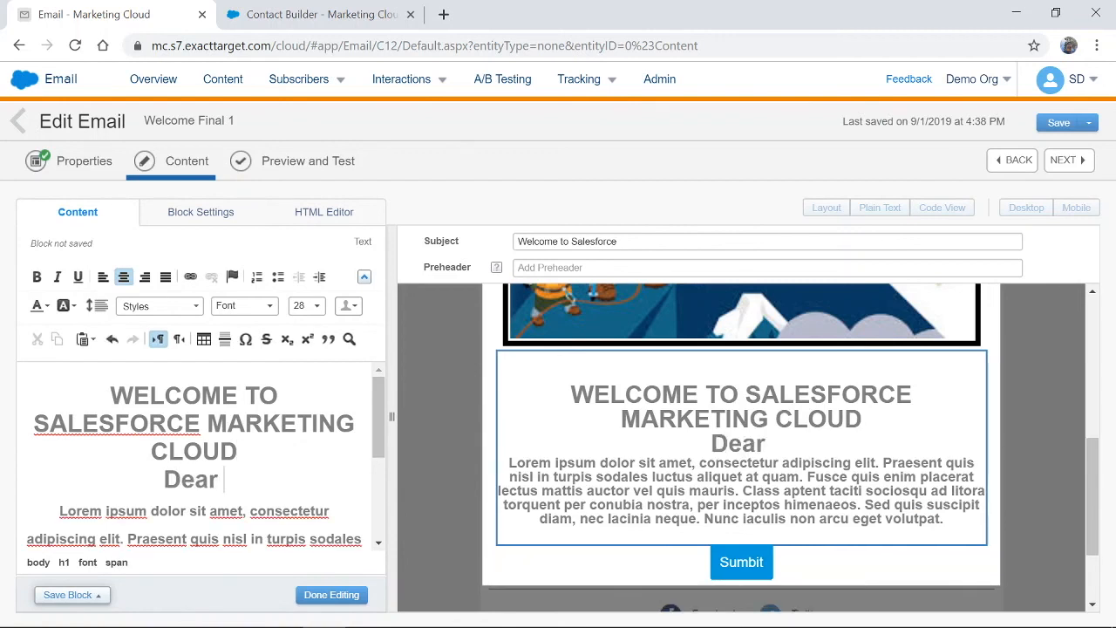
pyautogui.write('%%First')
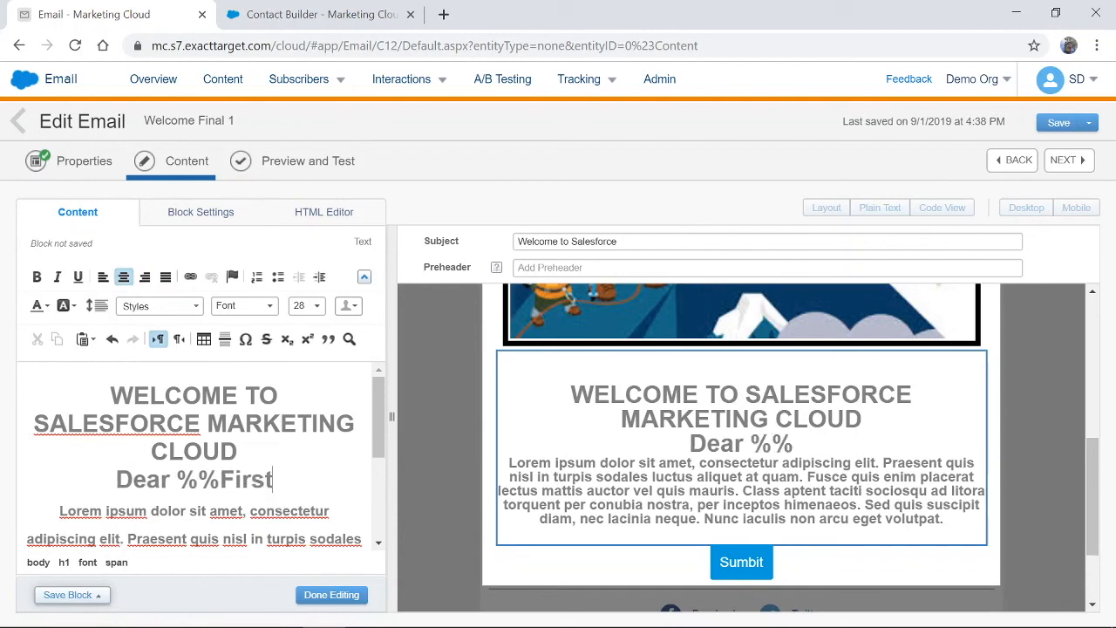
pyautogui.write('%%')
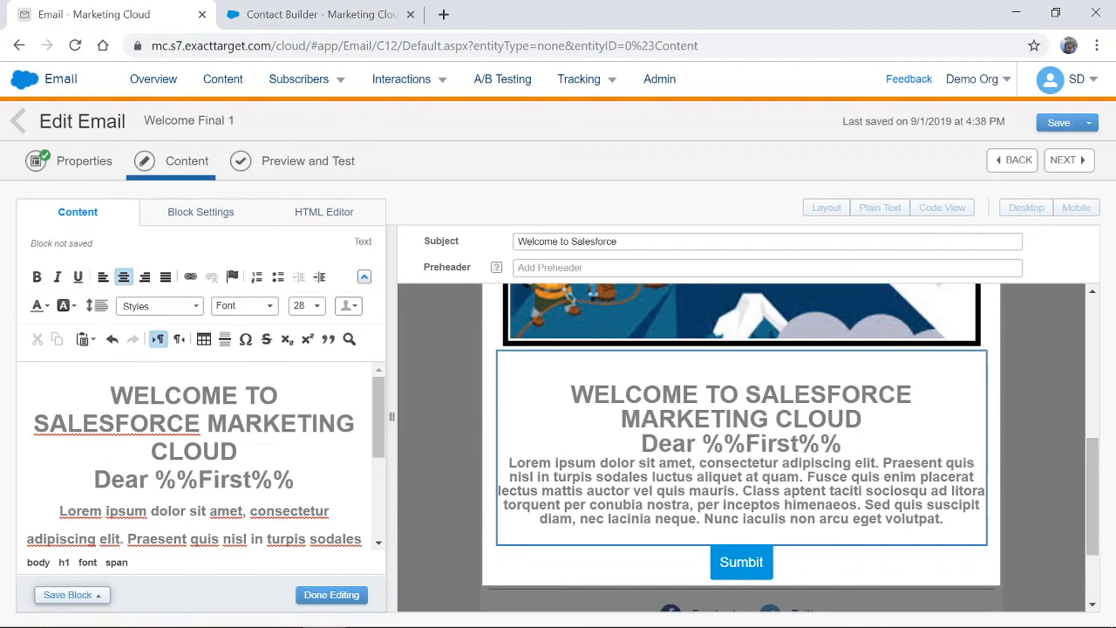
pyautogui.click(238, 452)
pyautogui.press('Return')
# Set the font size of the "Dear %%First%%" greeting to 20
pyautogui.moveTo(294, 507); pyautogui.dragTo(93, 508)
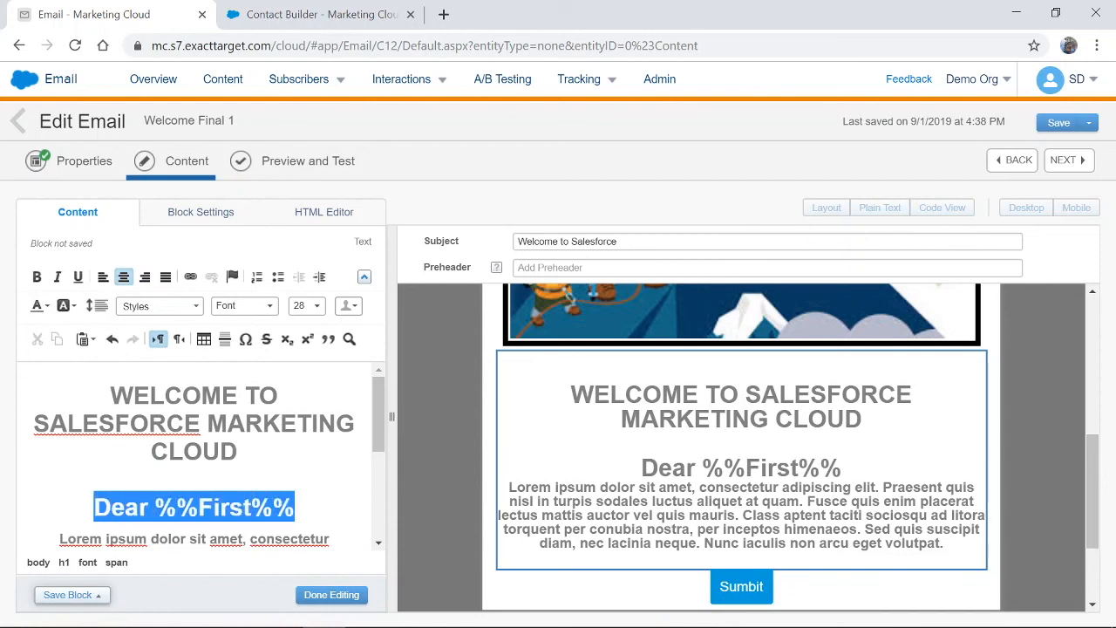
pyautogui.click(270, 307)
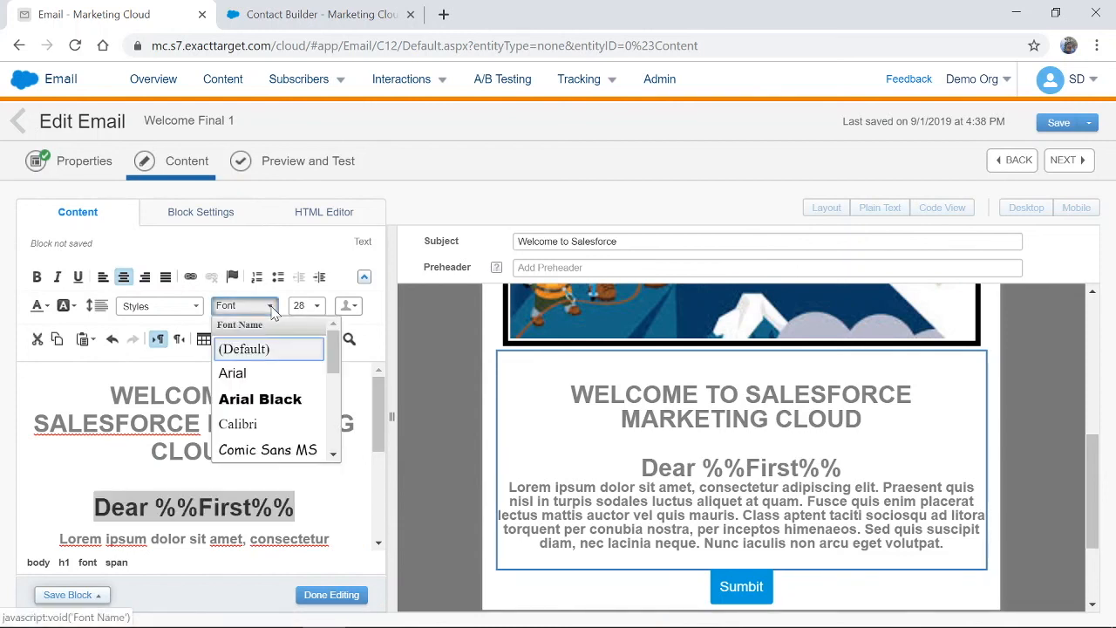
pyautogui.click(309, 306)
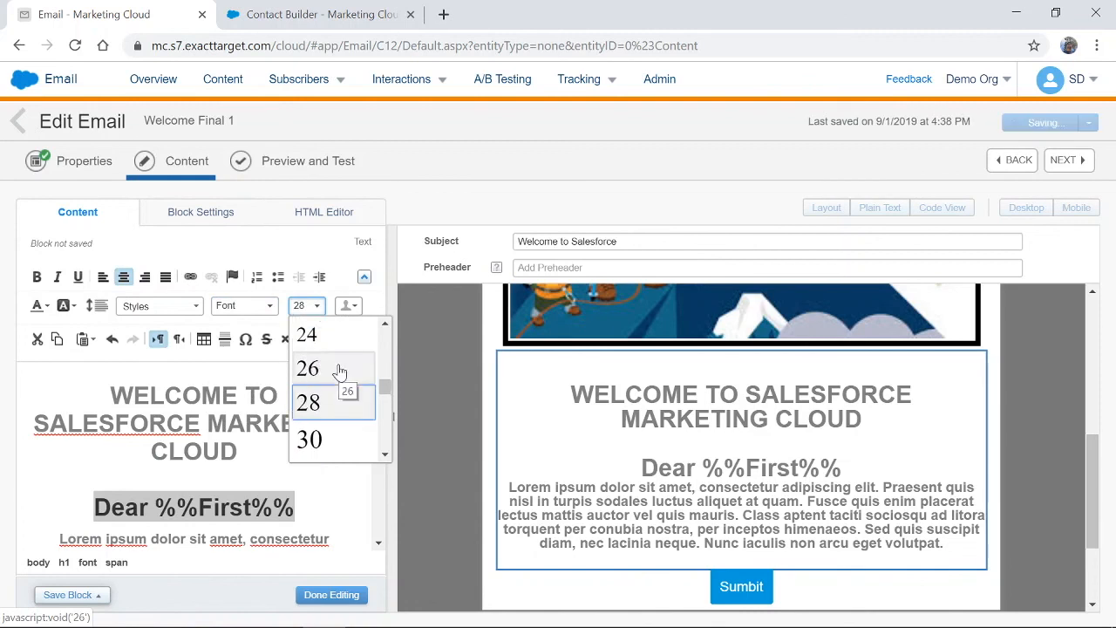
pyautogui.scroll(3, 341, 371)
pyautogui.click(341, 376)
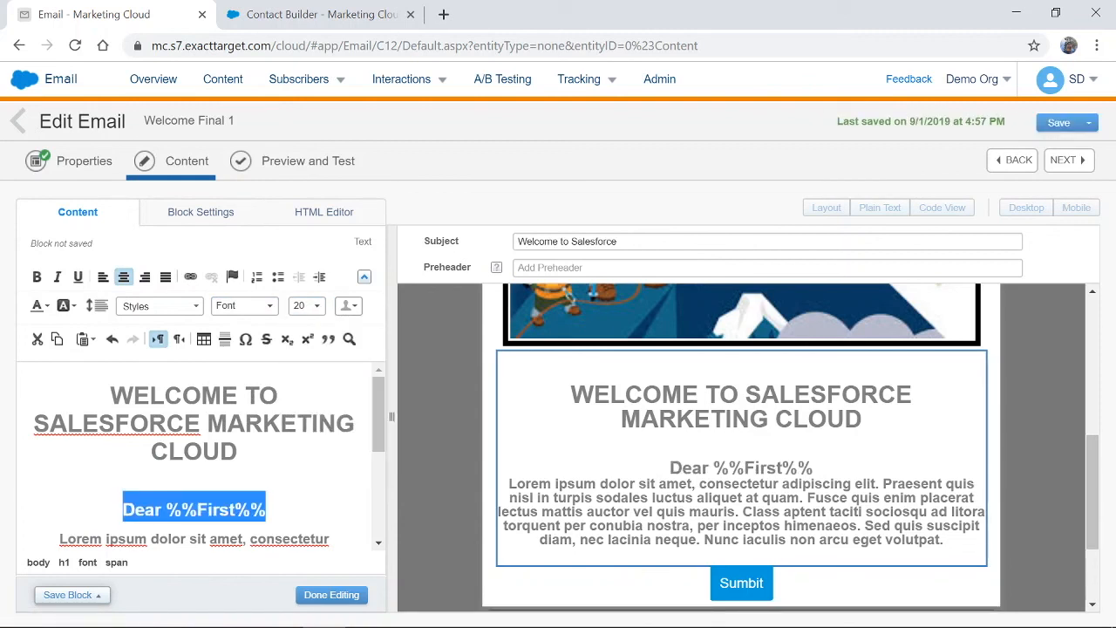
# Preview the email's personalized greeting for the first recipient in the Demo 1 data extension, followed by the second recipient
pyautogui.click(1065, 160)
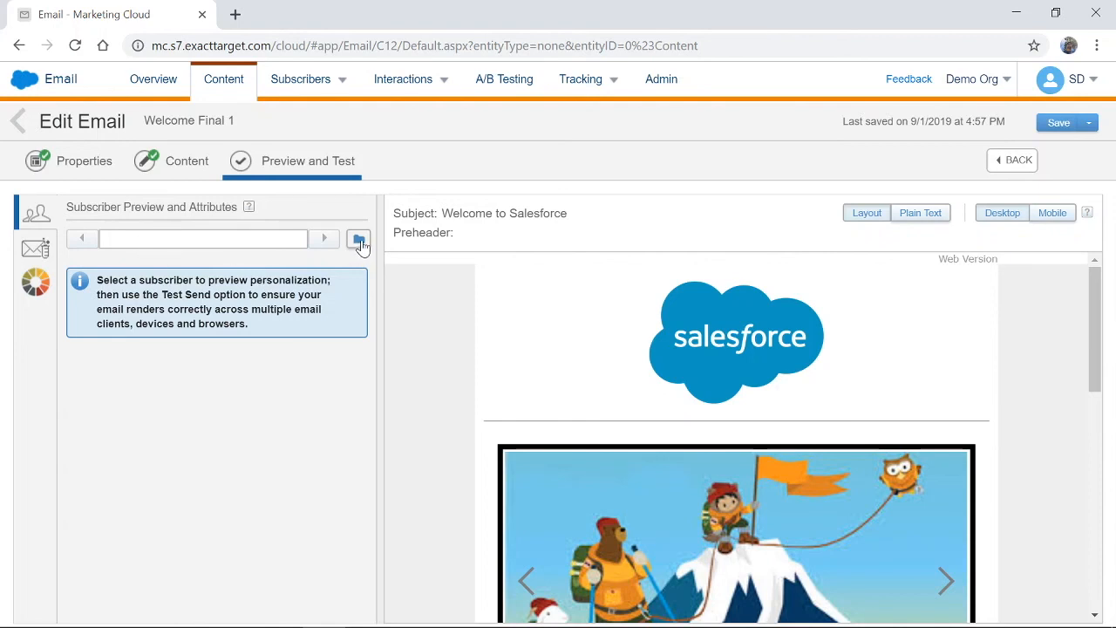
pyautogui.scroll(-5, 588, 434)
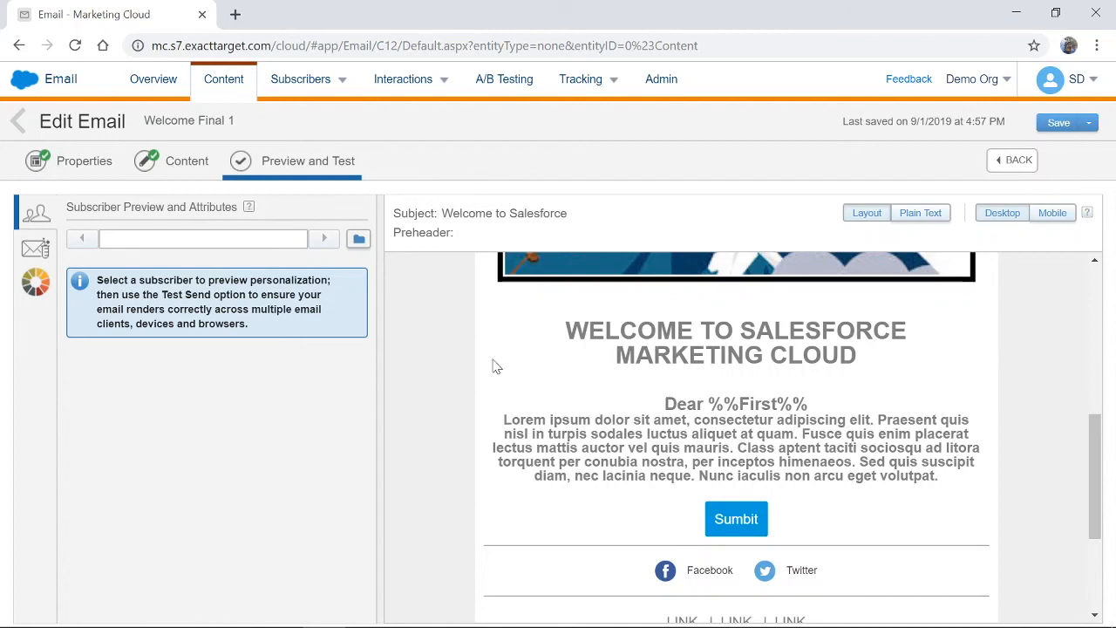
pyautogui.click(358, 240)
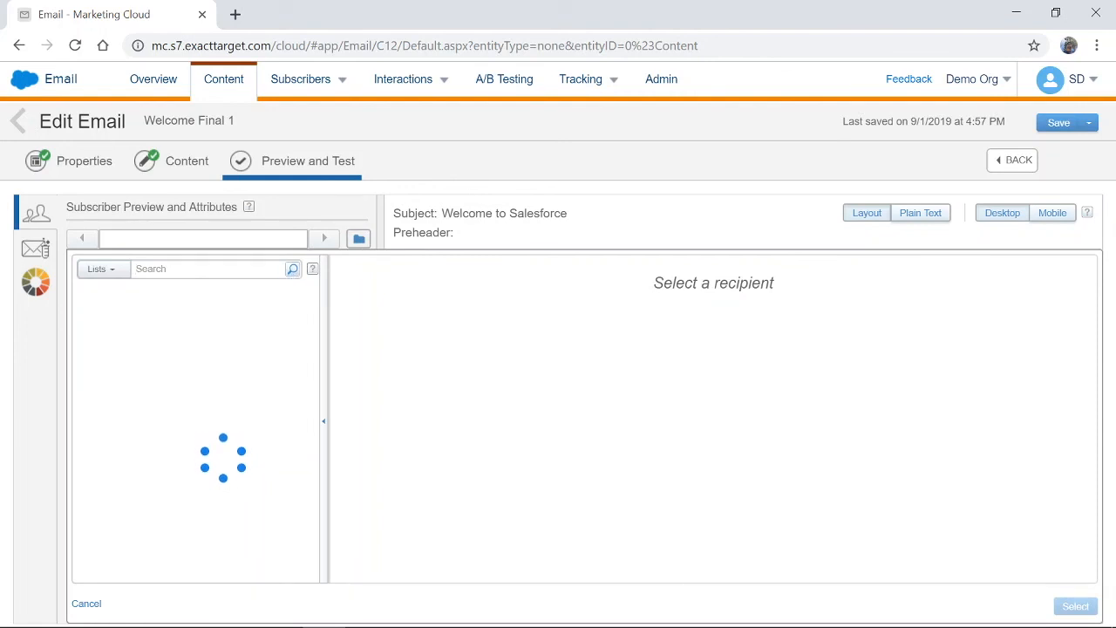
pyautogui.write('Demo 1')
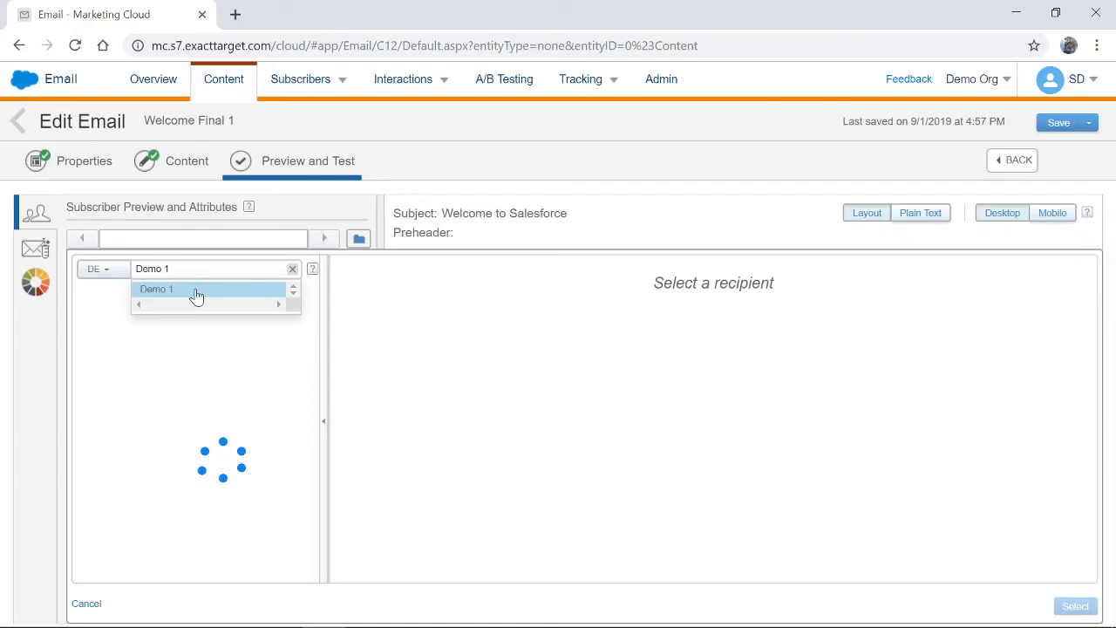
pyautogui.click(197, 295)
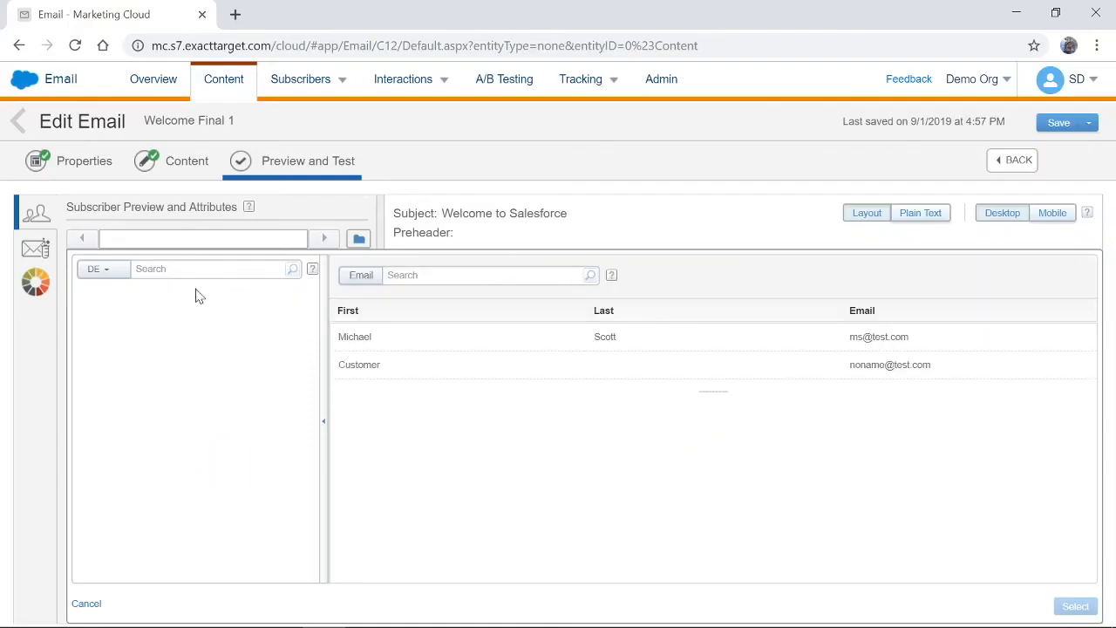
pyautogui.click(525, 348)
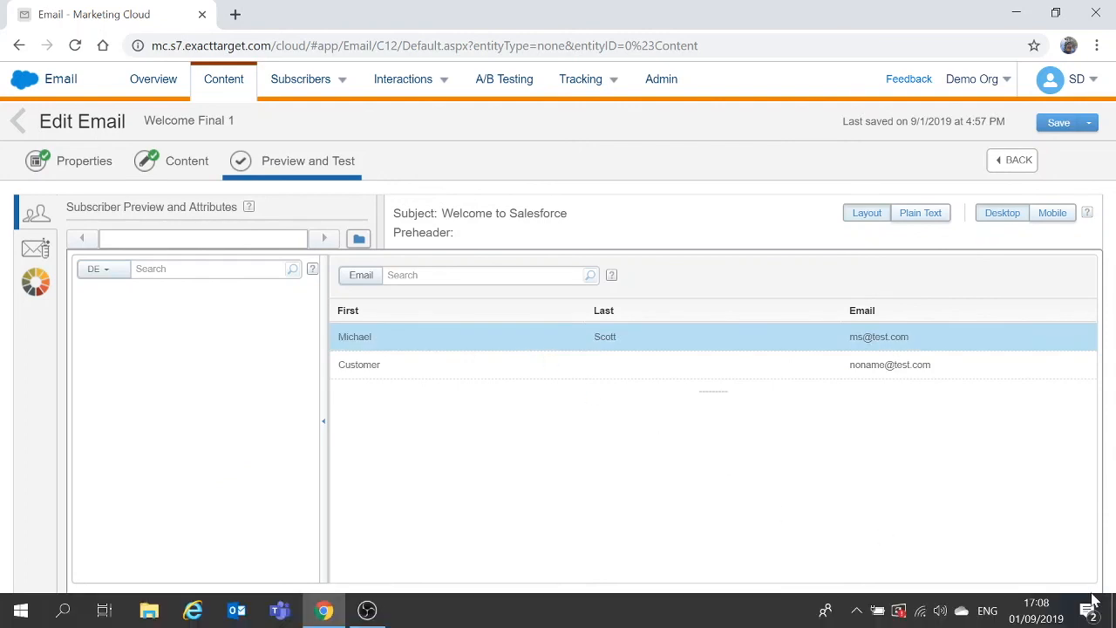
pyautogui.click(1075, 606)
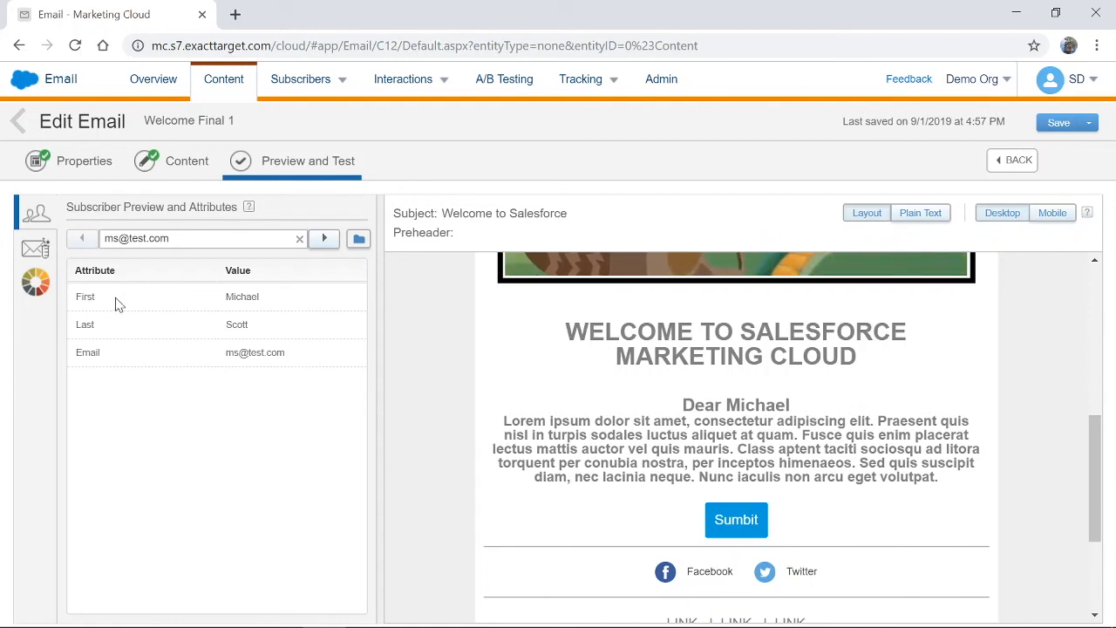
pyautogui.click(324, 238)
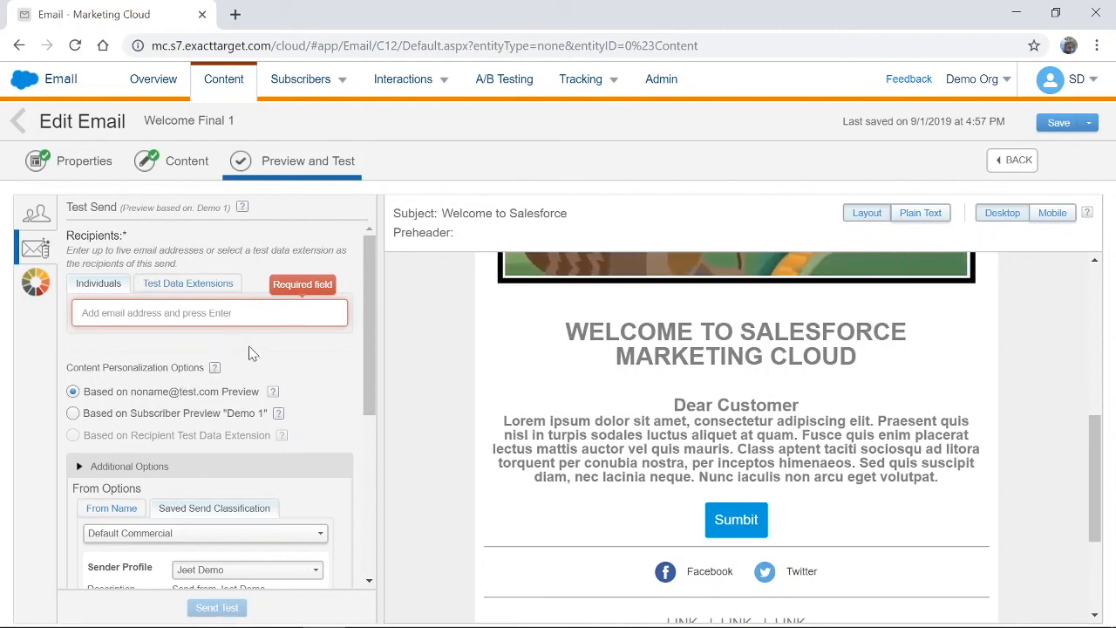
# For the test send, choose the Default Commercial send classification and set the delivery profile to SFMC
pyautogui.scroll(-5, 282, 355)
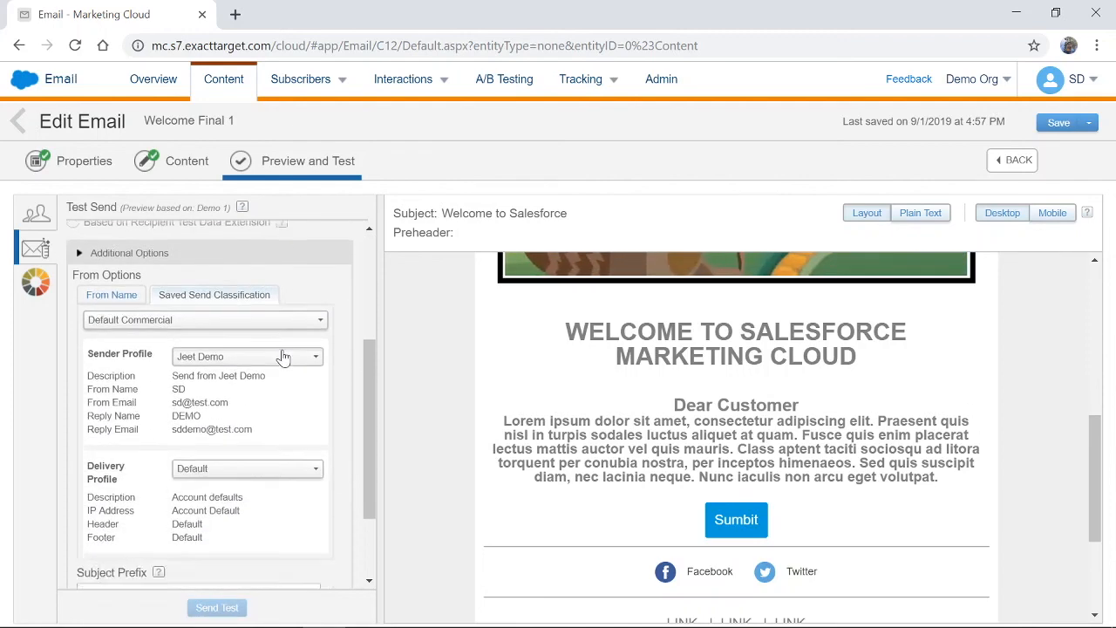
pyautogui.scroll(1, 281, 356)
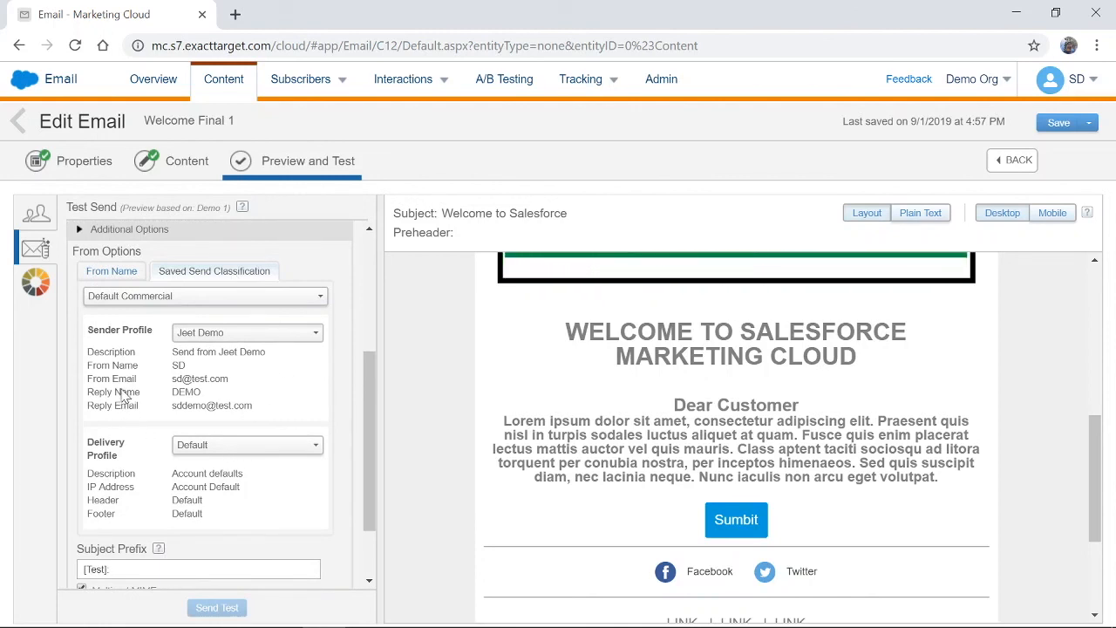
pyautogui.click(174, 299)
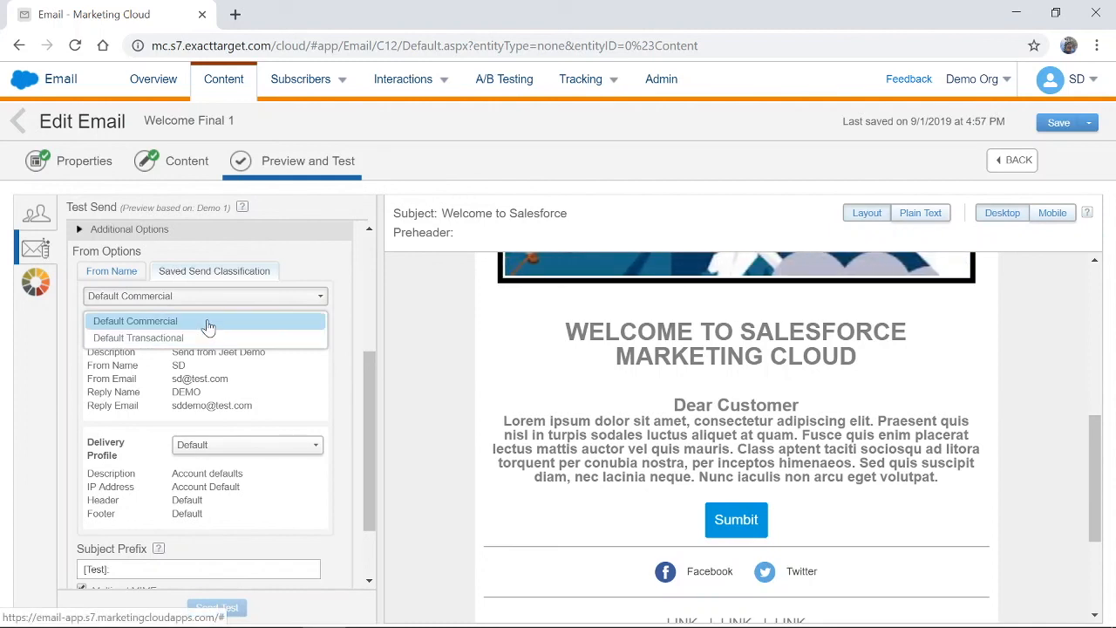
pyautogui.click(208, 323)
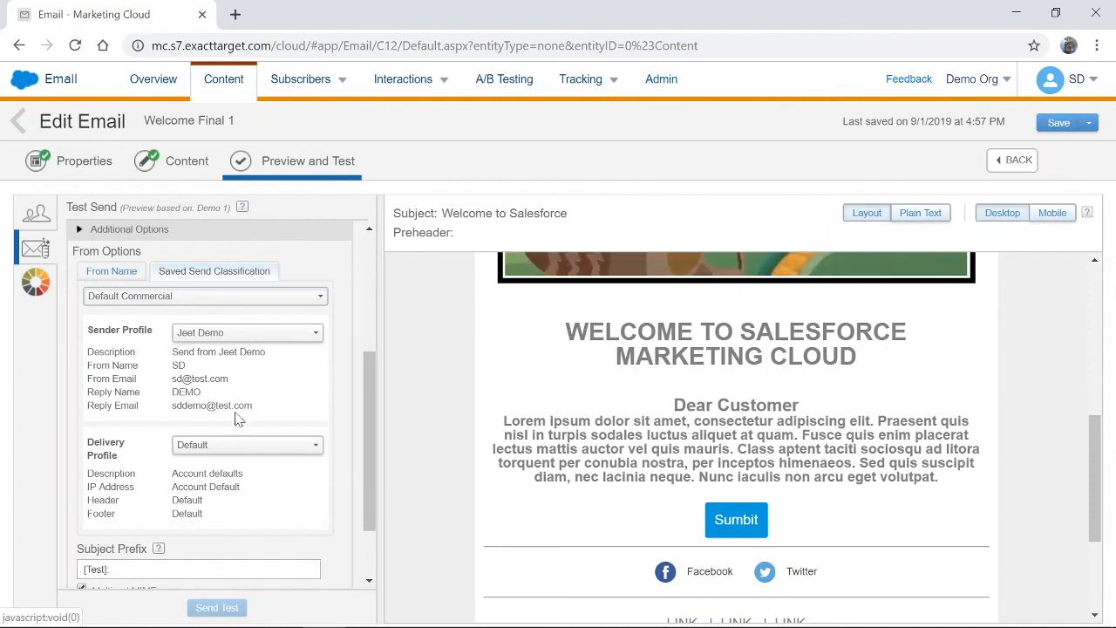
pyautogui.click(244, 450)
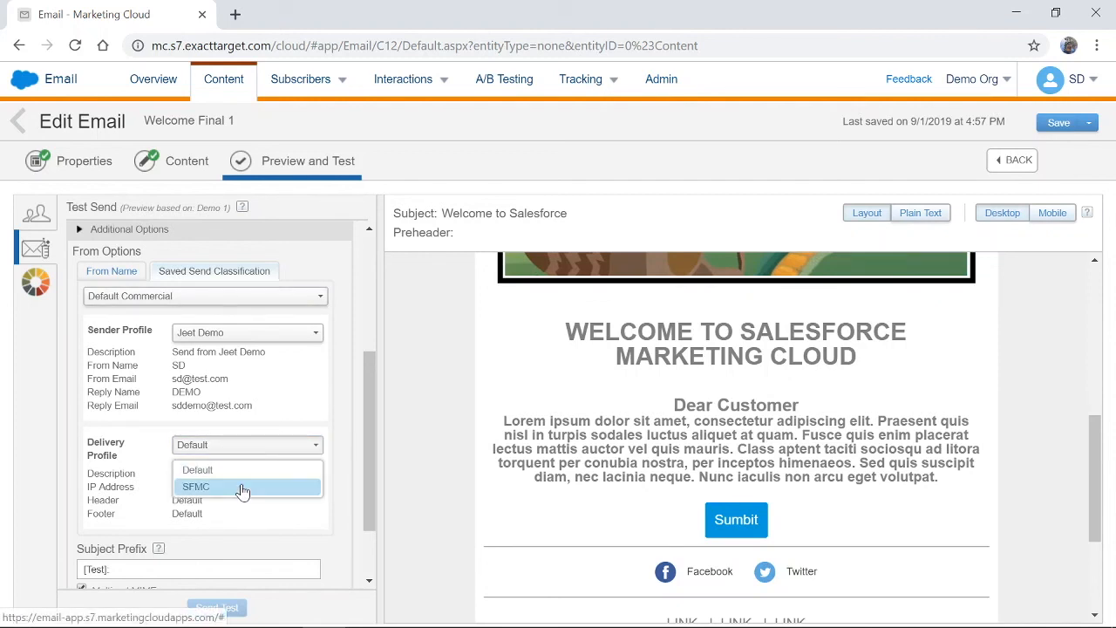
pyautogui.click(242, 488)
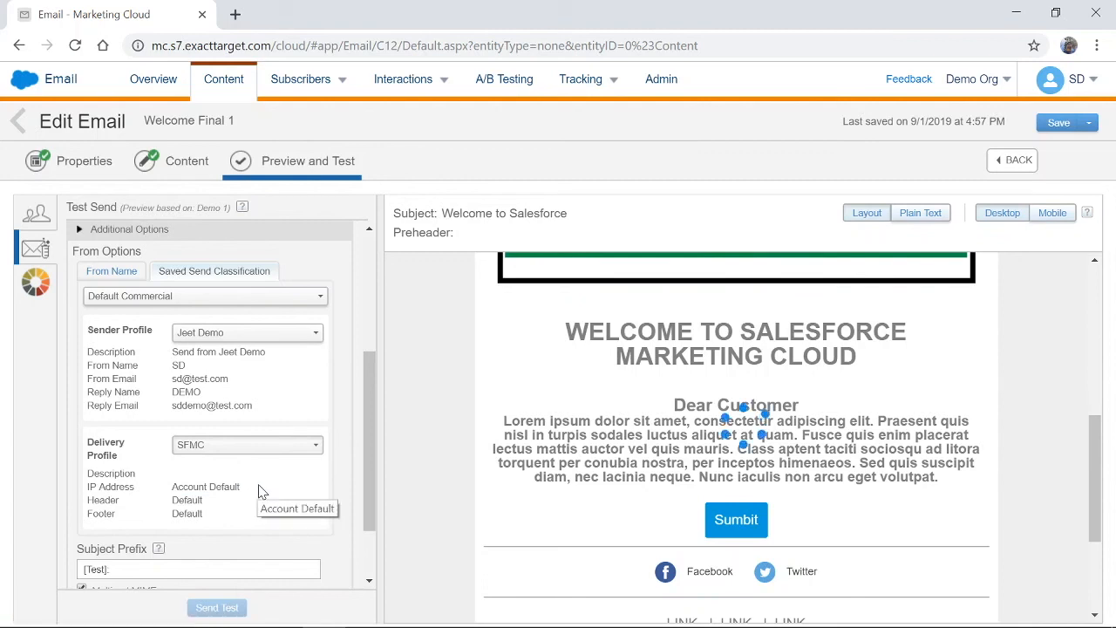